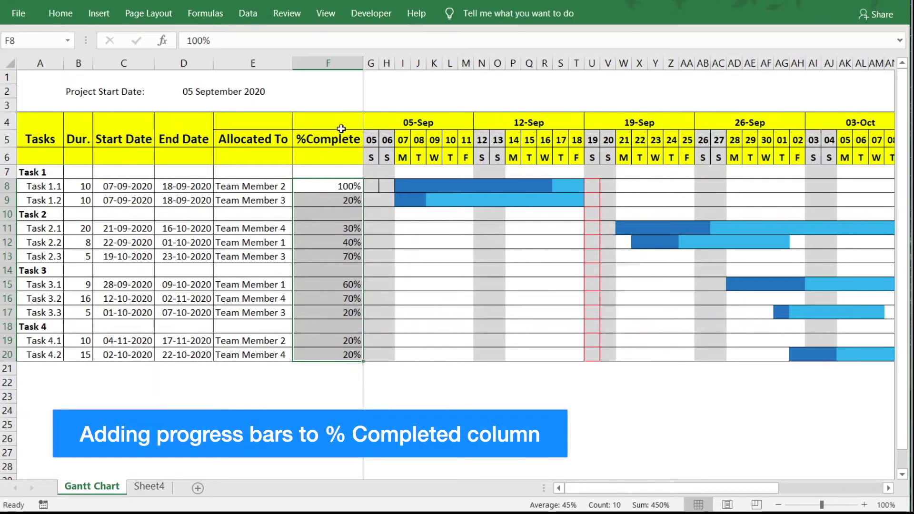
Apply orange gradient-fill data bars to the %Complete values in F8:F20 using conditional formatting.
{"action": "left_click_drag", "start_coordinate": [337, 186], "coordinate": [342, 353]}
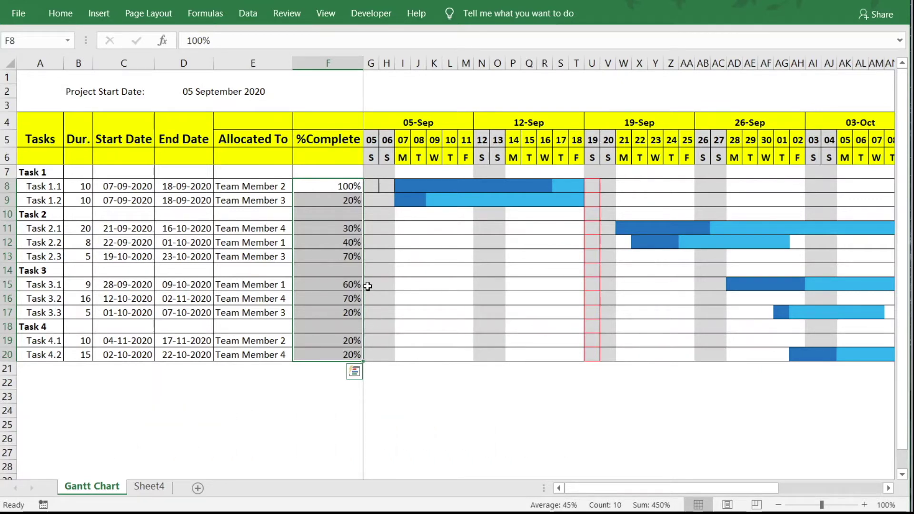
{"action": "left_click", "coordinate": [65, 13]}
{"action": "left_click", "coordinate": [556, 65]}
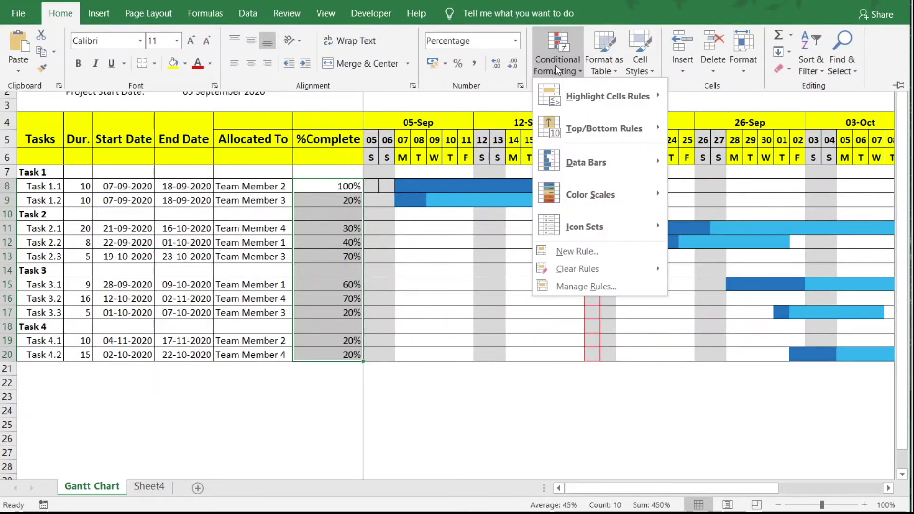
{"action": "mouse_move", "coordinate": [600, 169]}
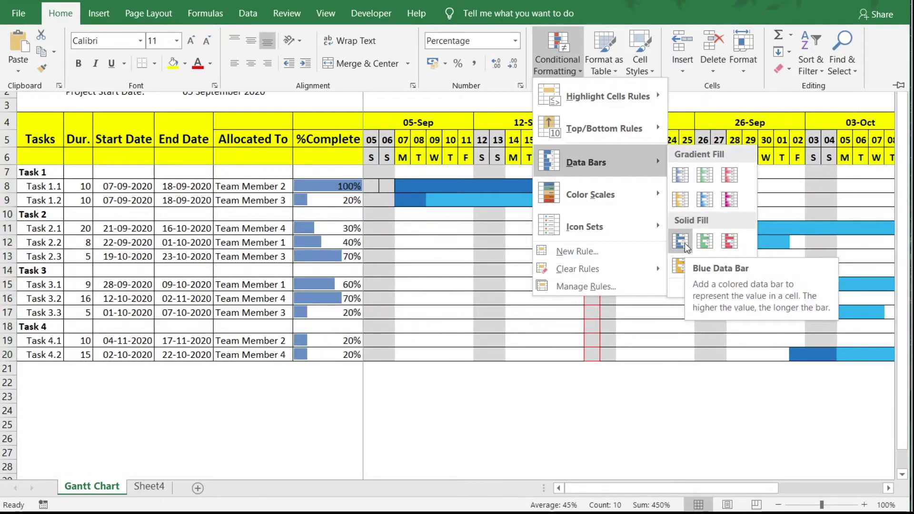
{"action": "left_click", "coordinate": [687, 204]}
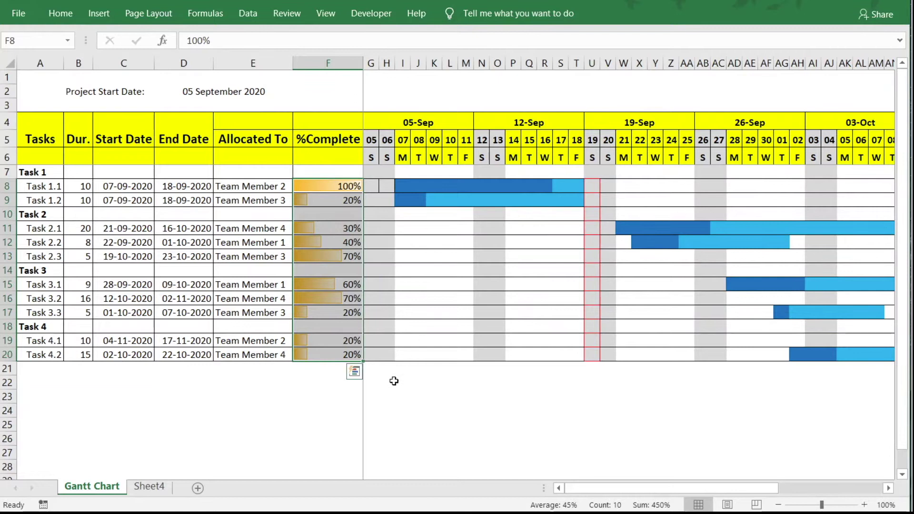
{"action": "left_click", "coordinate": [312, 397]}
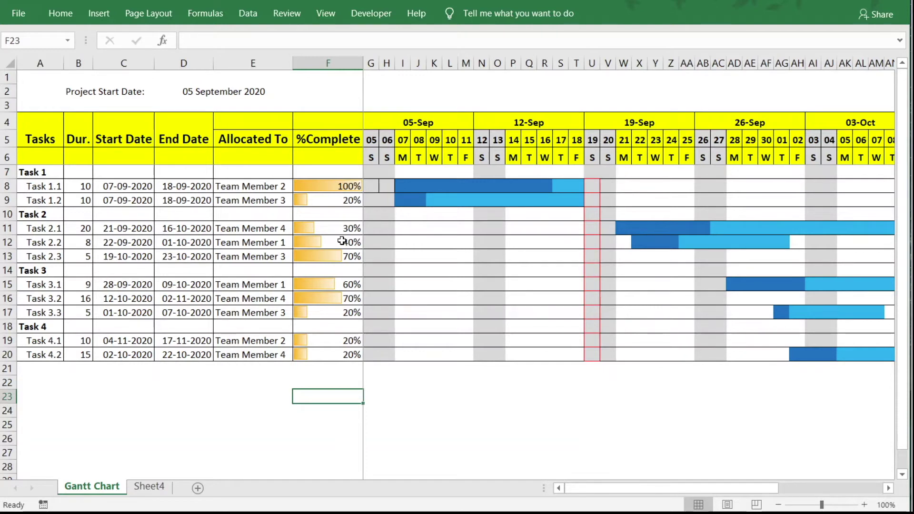
Set the %Complete value of Task 2.1 in F11 to 70%.
{"action": "left_click", "coordinate": [355, 230]}
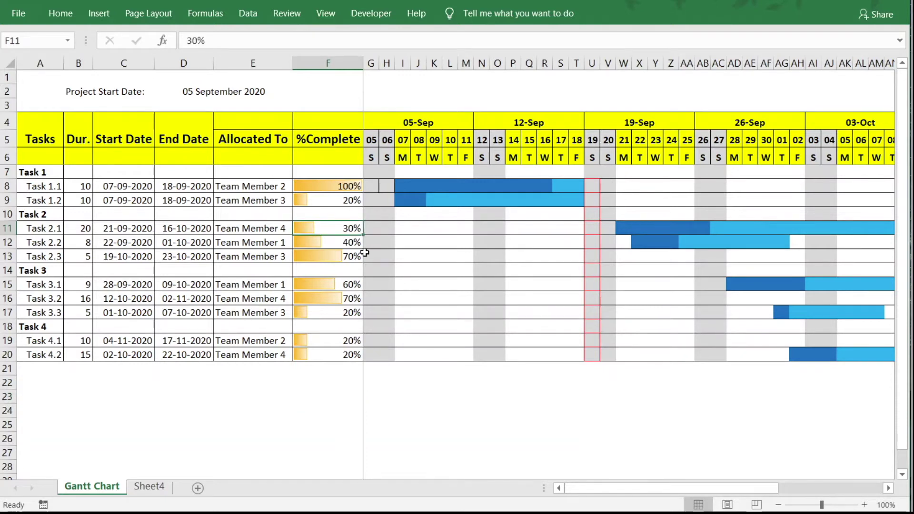
{"action": "type", "text": "70"}
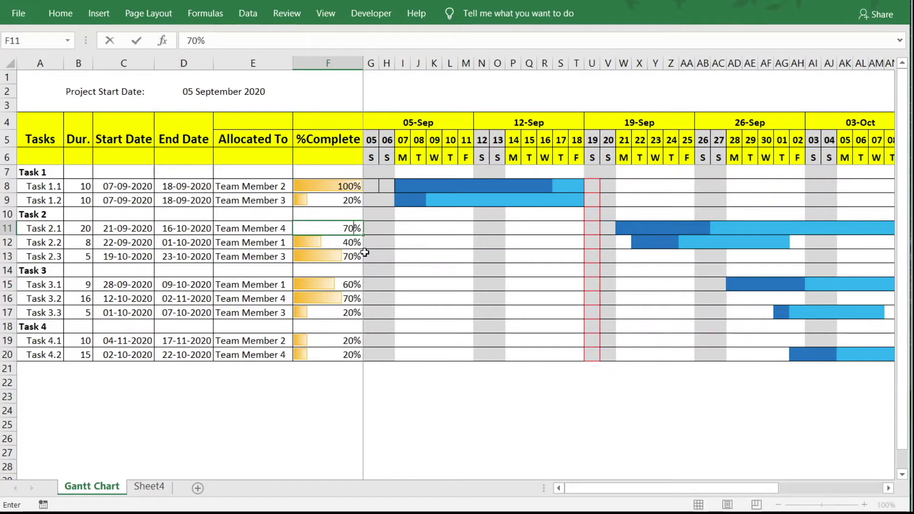
{"action": "key", "text": "Return"}
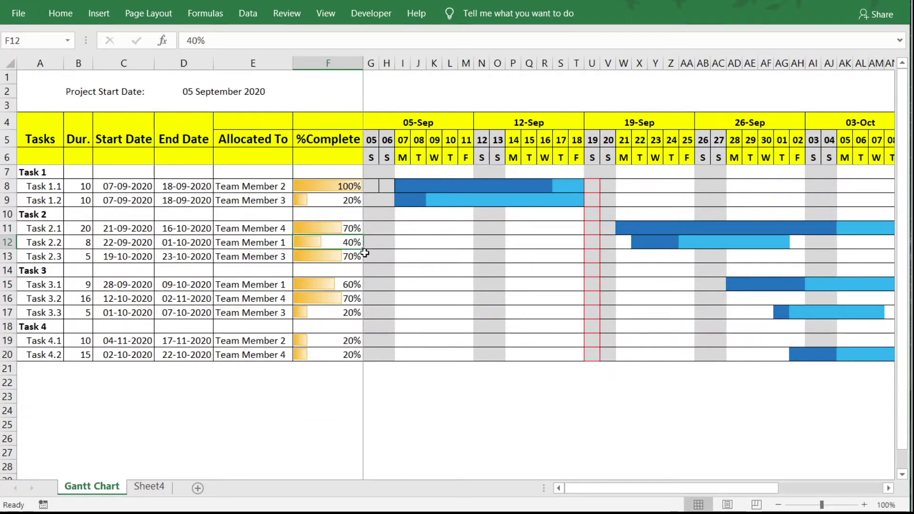
{"action": "left_click", "coordinate": [332, 229]}
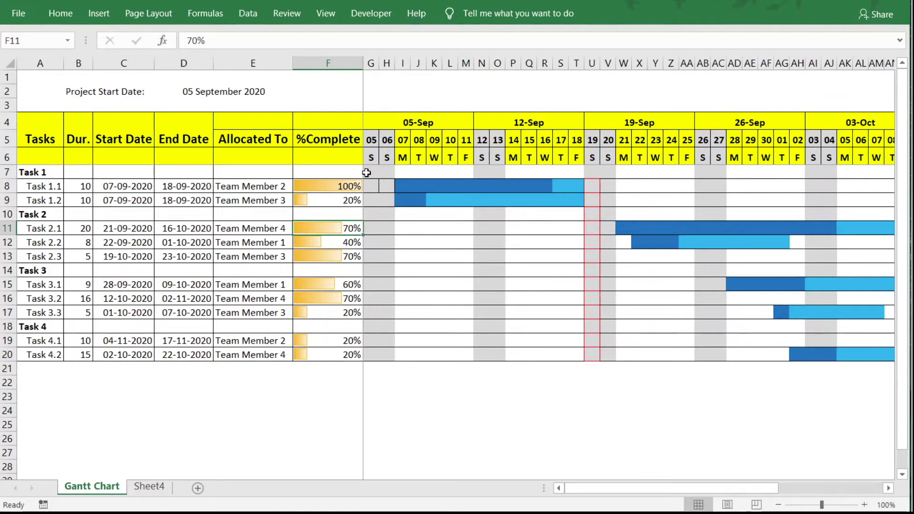
{"action": "left_click", "coordinate": [376, 141]}
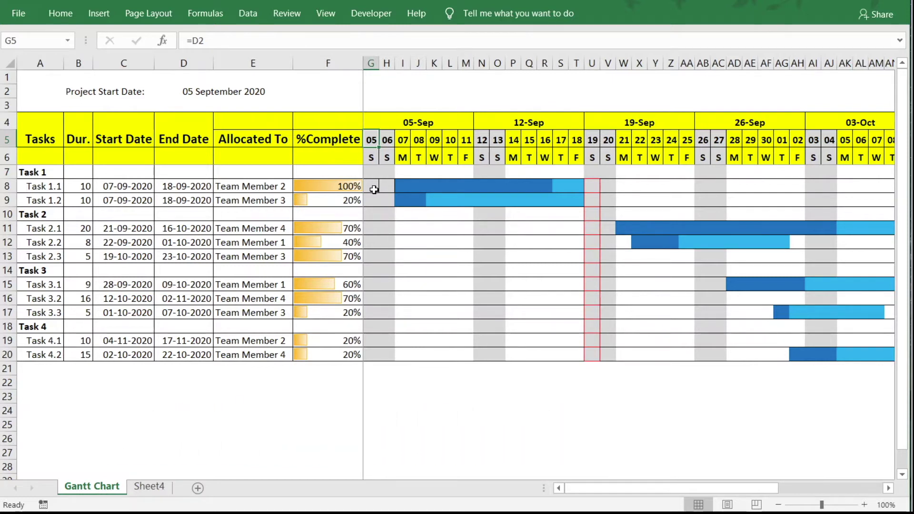
{"action": "left_click", "coordinate": [328, 411]}
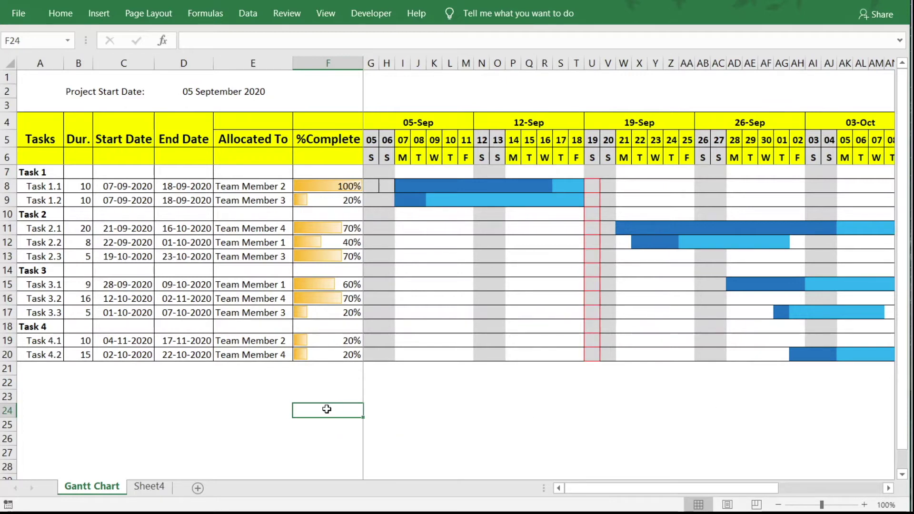
Enter the formula =EOMONTH(D2,-1) in E23, based on the project start date.
{"action": "left_click", "coordinate": [251, 400]}
{"action": "type", "text": "="}
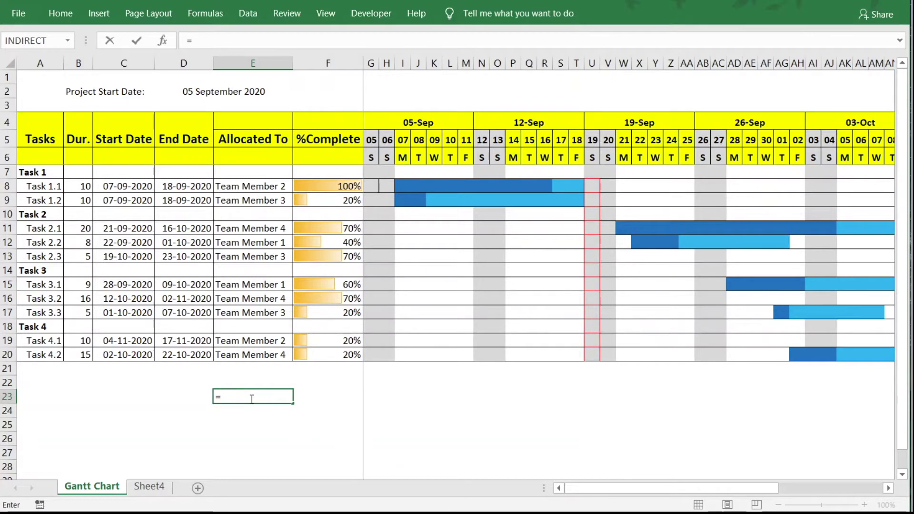
{"action": "type", "text": "eomon"}
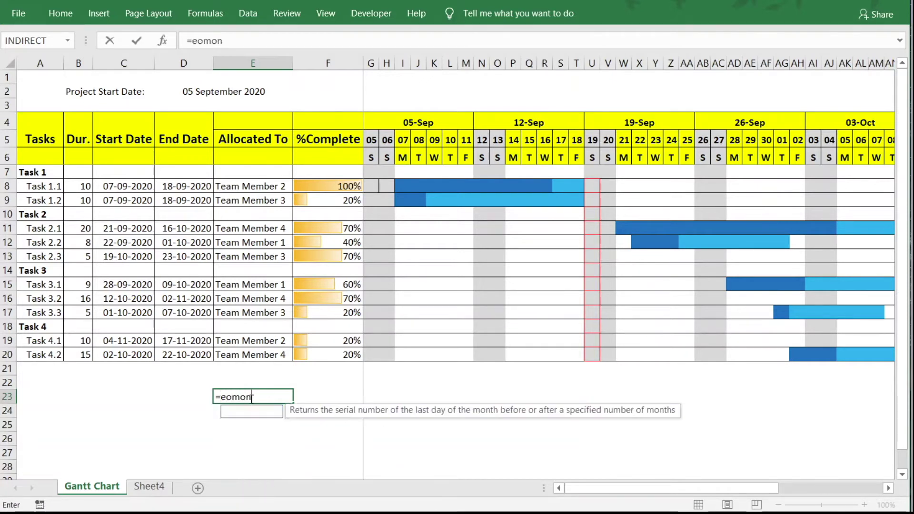
{"action": "type", "text": "th("}
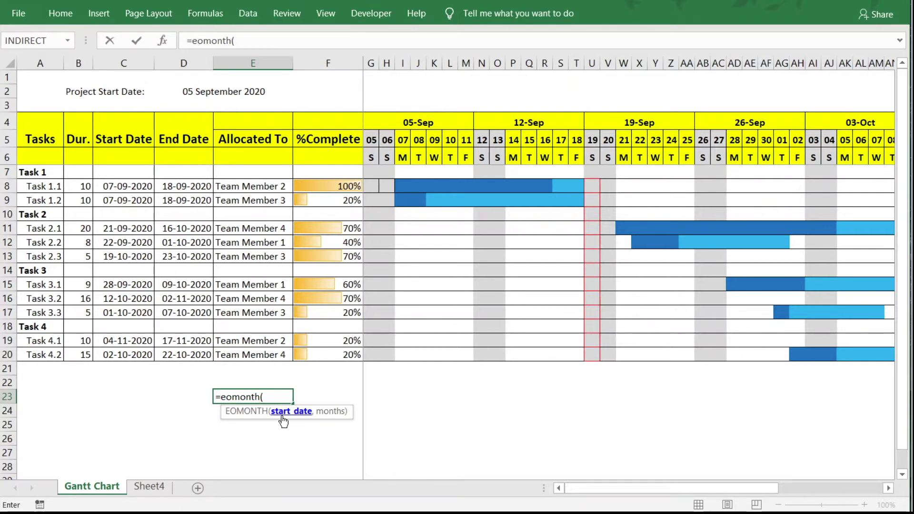
{"action": "left_click", "coordinate": [245, 92]}
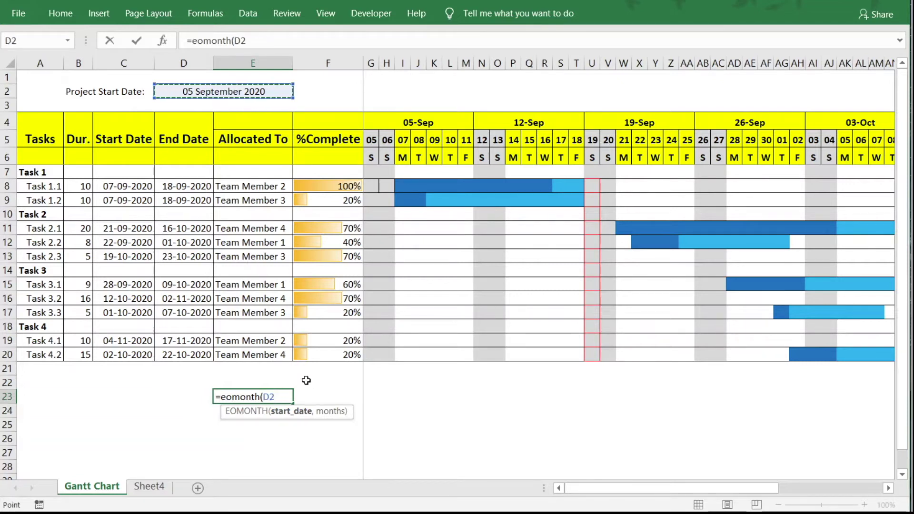
{"action": "type", "text": ","}
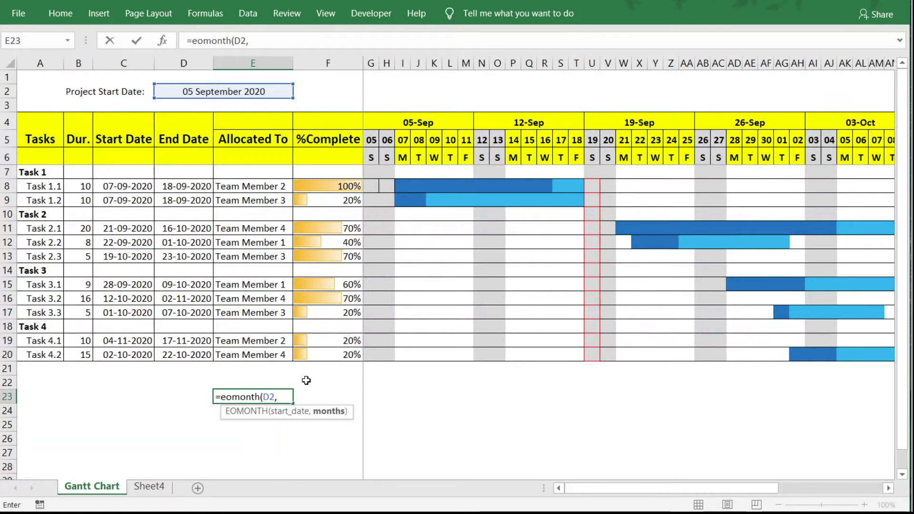
{"action": "type", "text": "-1)"}
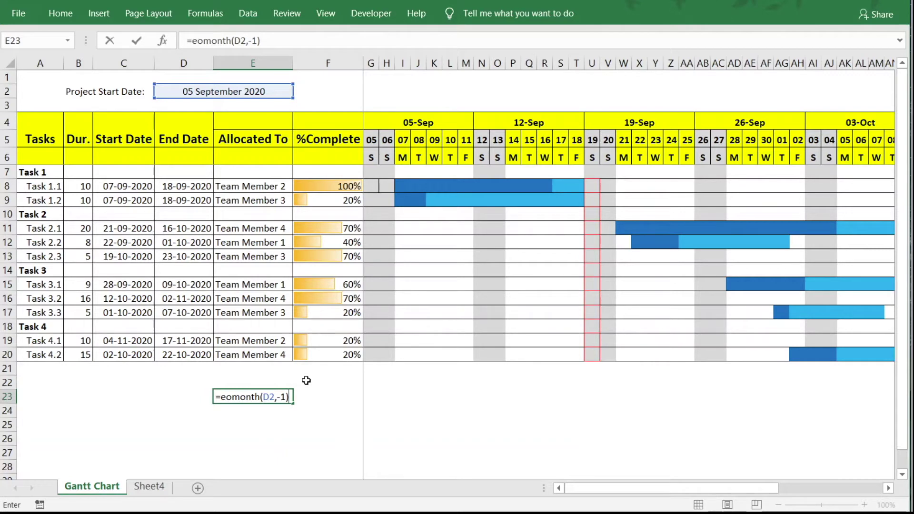
{"action": "key", "text": "Return"}
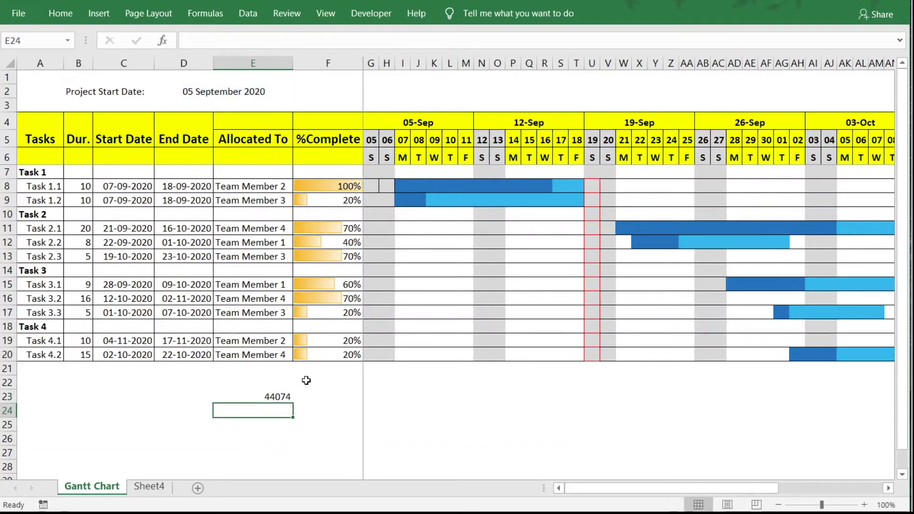
Format cell E23 as a Date with the *14-03-2012 type.
{"action": "left_click", "coordinate": [281, 398]}
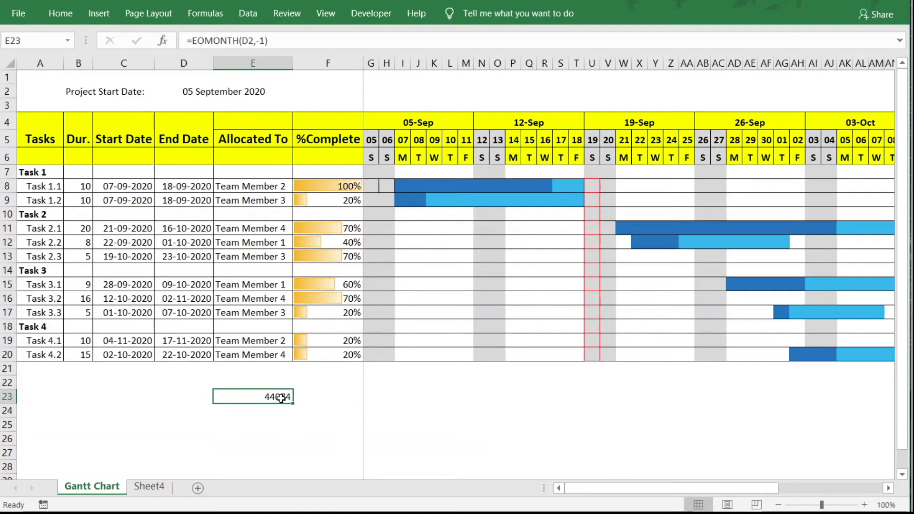
{"action": "right_click", "coordinate": [281, 399]}
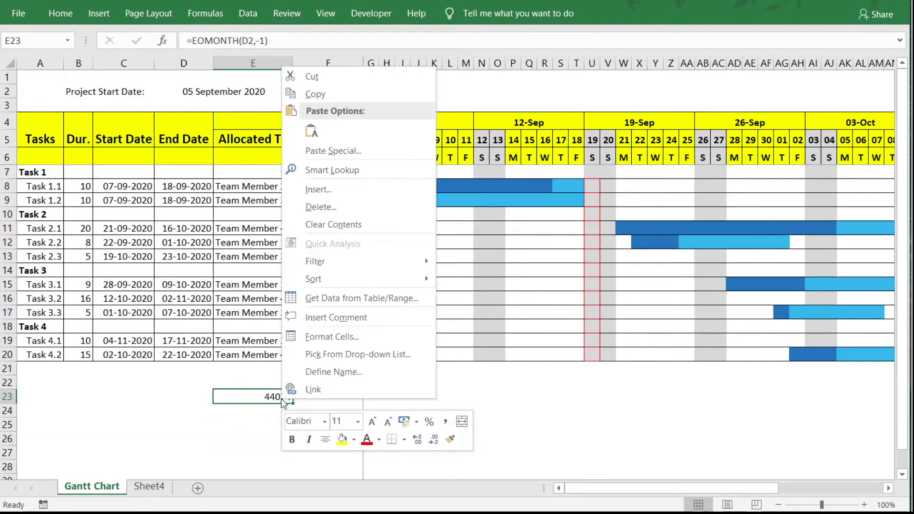
{"action": "left_click", "coordinate": [330, 338]}
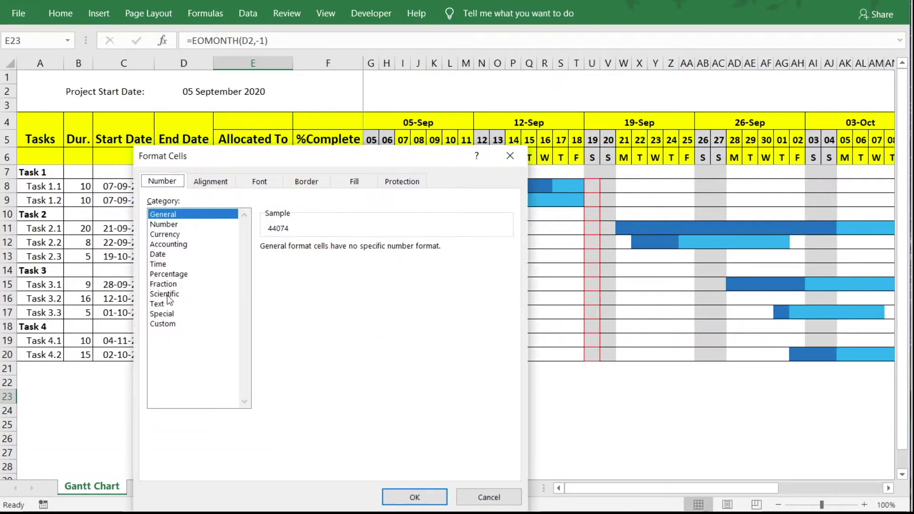
{"action": "left_click", "coordinate": [159, 255]}
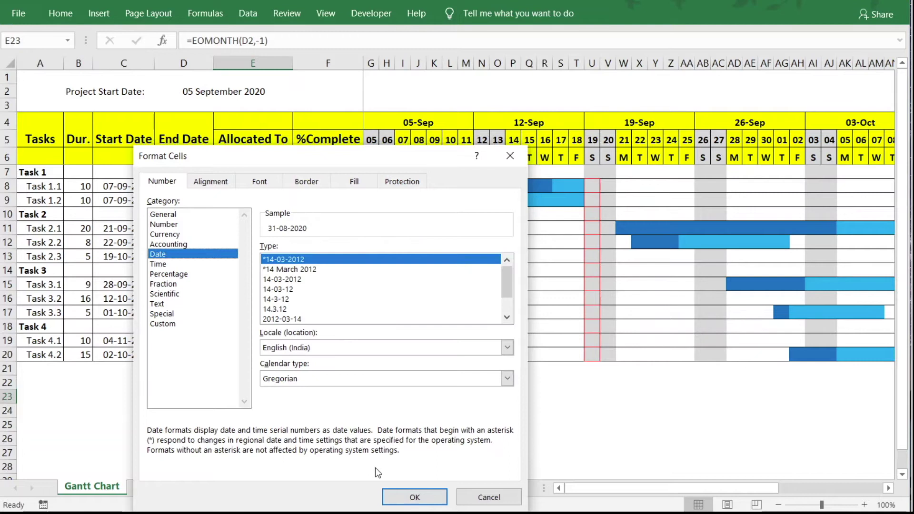
{"action": "left_click", "coordinate": [410, 498]}
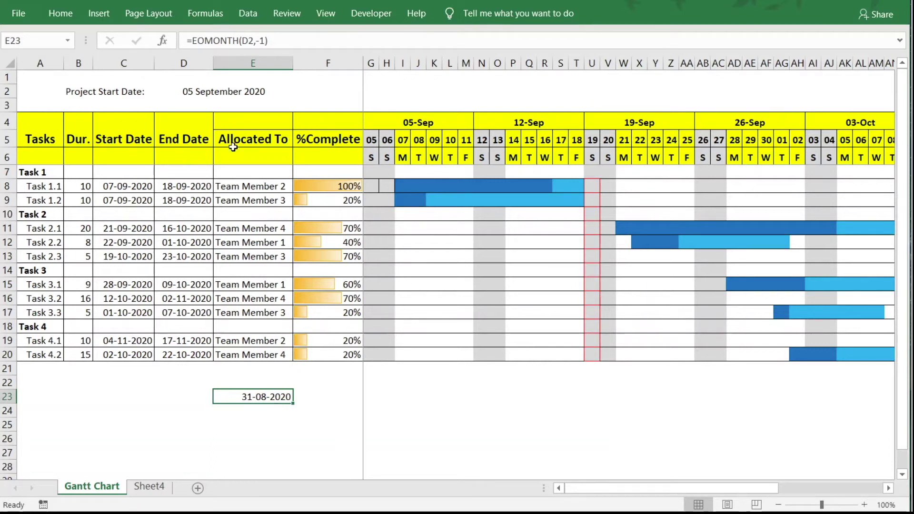
Extend the formula in E23 to =EOMONTH(D2,-1)+1 to return the first day of the start date's month.
{"action": "left_click", "coordinate": [284, 40]}
{"action": "type", "text": "+1"}
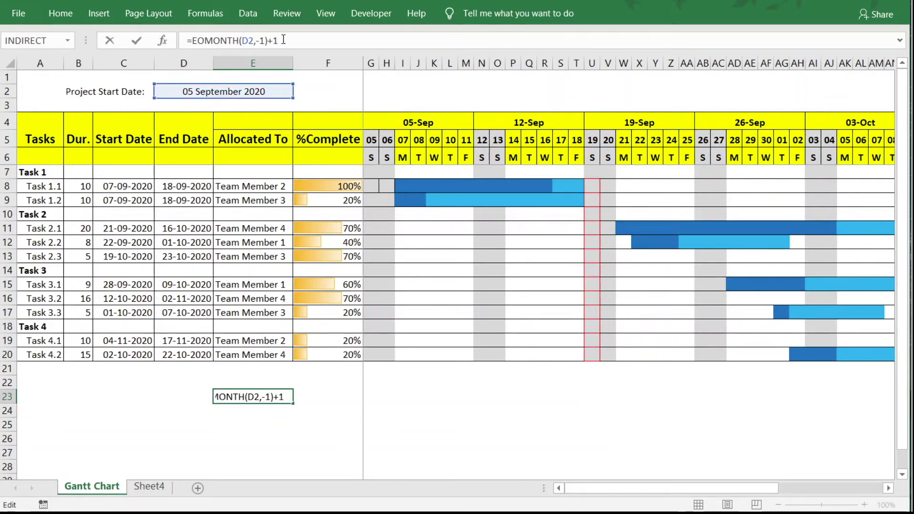
{"action": "key", "text": "Return"}
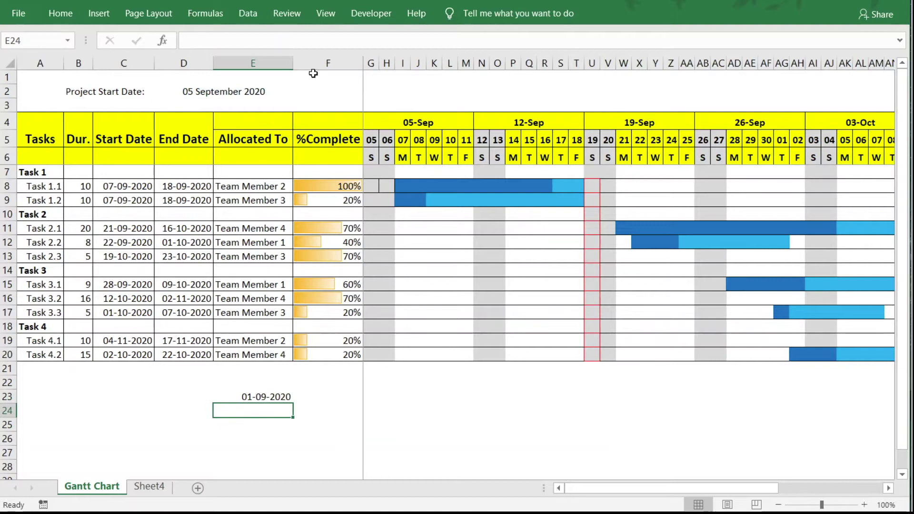
{"action": "left_click", "coordinate": [265, 397]}
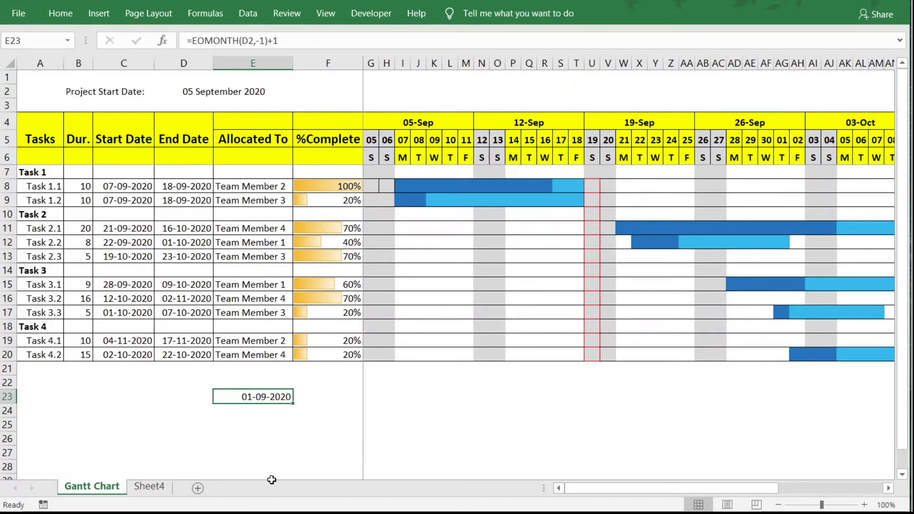
Enter the formula =TEXT(D2,"dd") in E25 to extract the day of the project start date.
{"action": "left_click", "coordinate": [251, 422]}
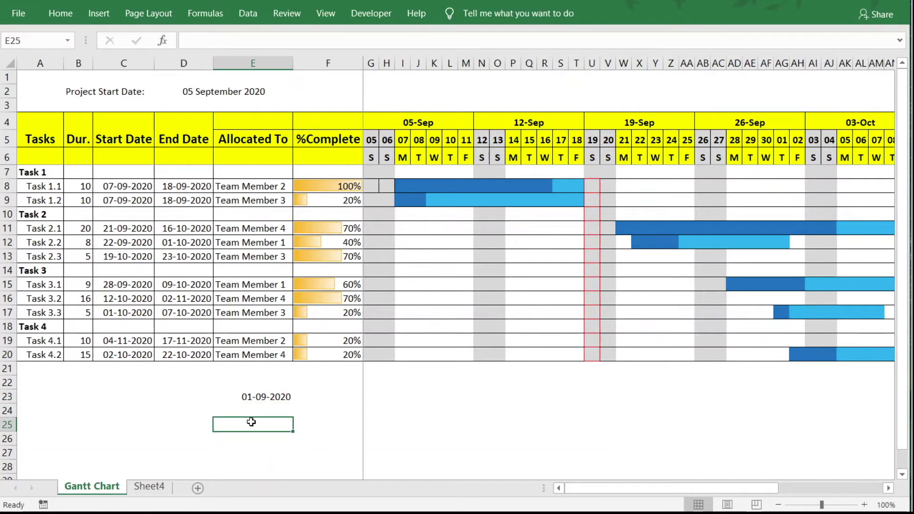
{"action": "type", "text": "=te"}
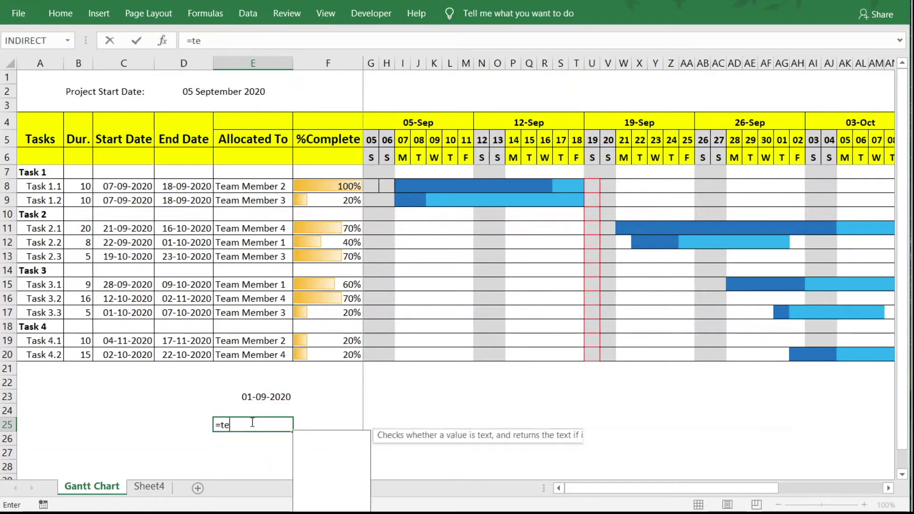
{"action": "type", "text": "xt("}
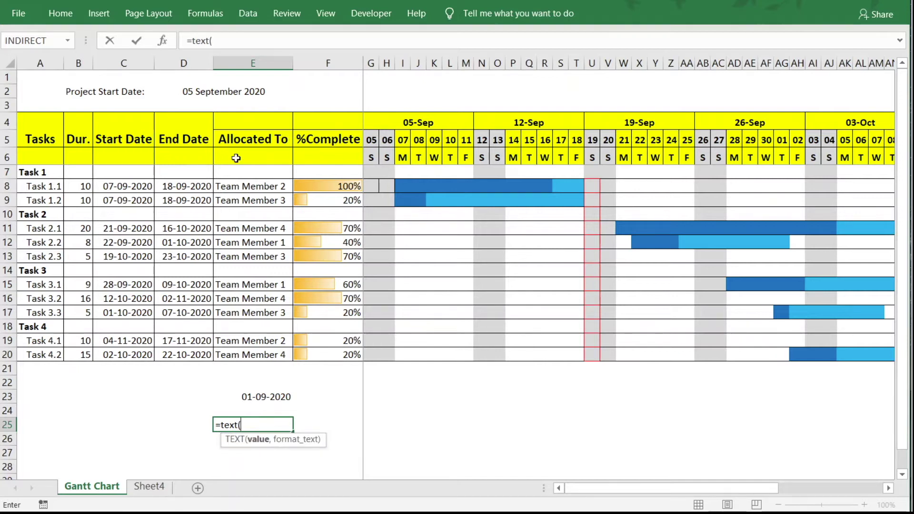
{"action": "left_click", "coordinate": [224, 96]}
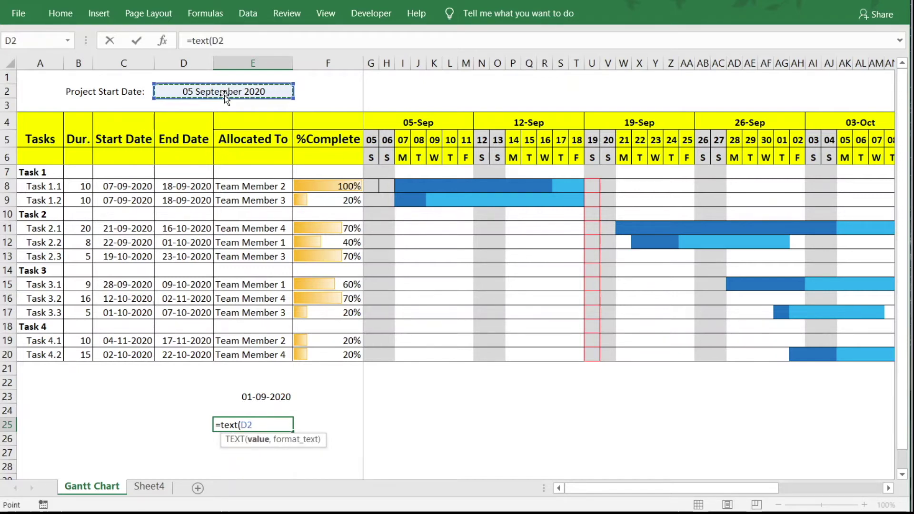
{"action": "type", "text": ","}
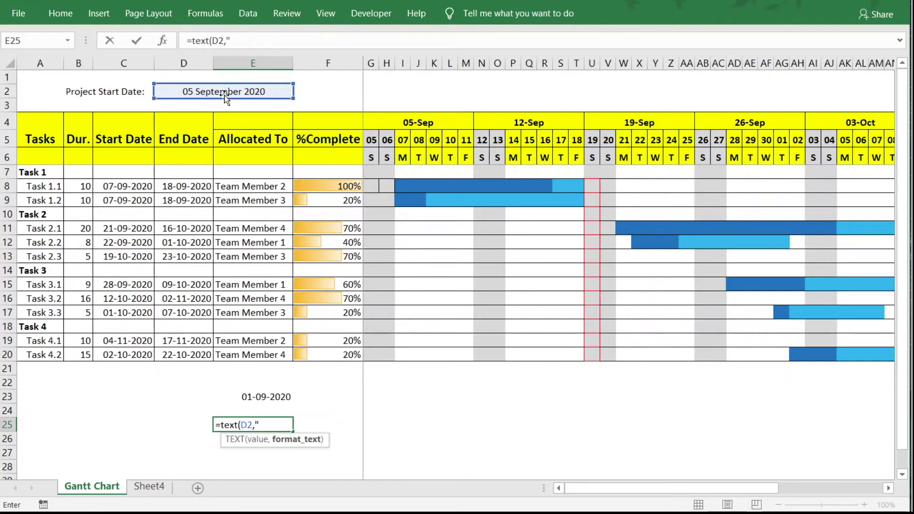
{"action": "type", "text": "dd"}
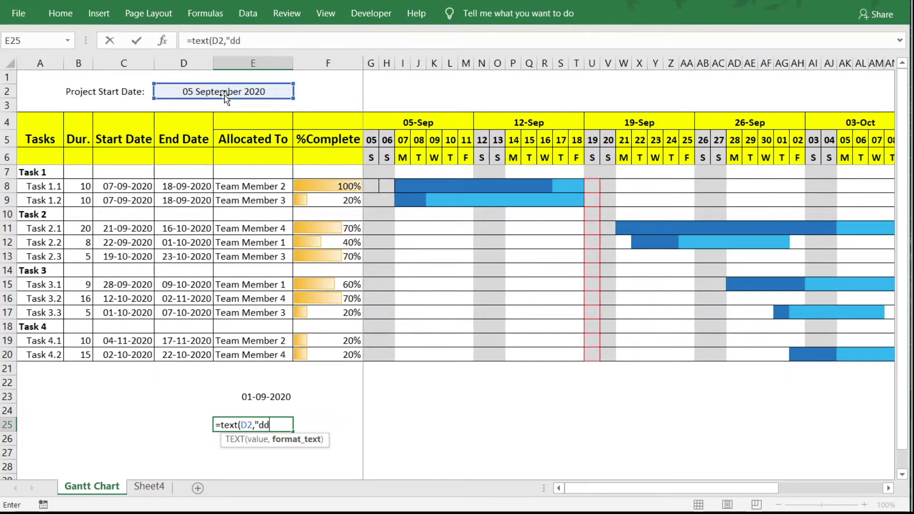
{"action": "type", "text": "\""}
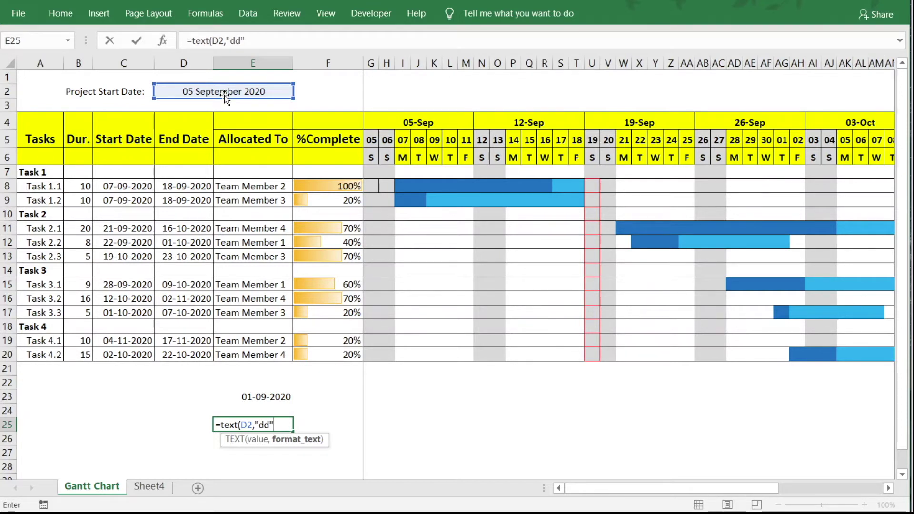
{"action": "type", "text": ")"}
{"action": "key", "text": "Return"}
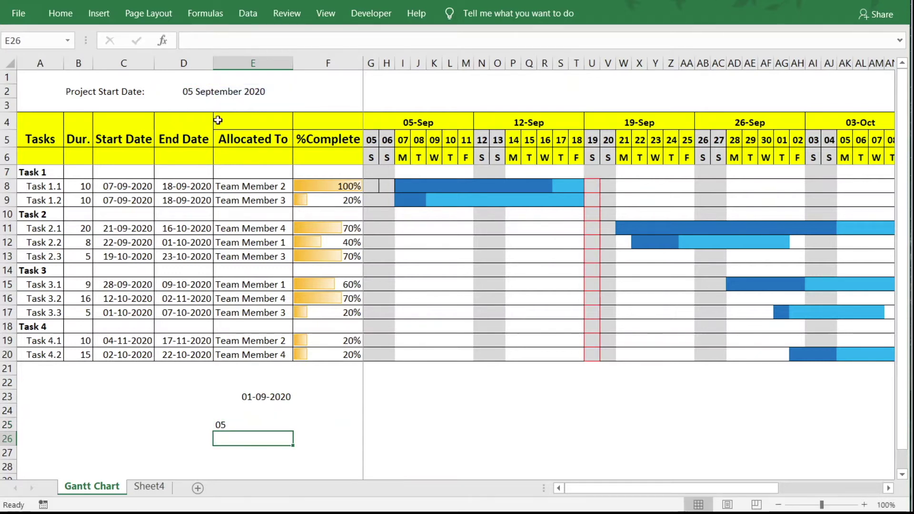
{"action": "left_click", "coordinate": [239, 424]}
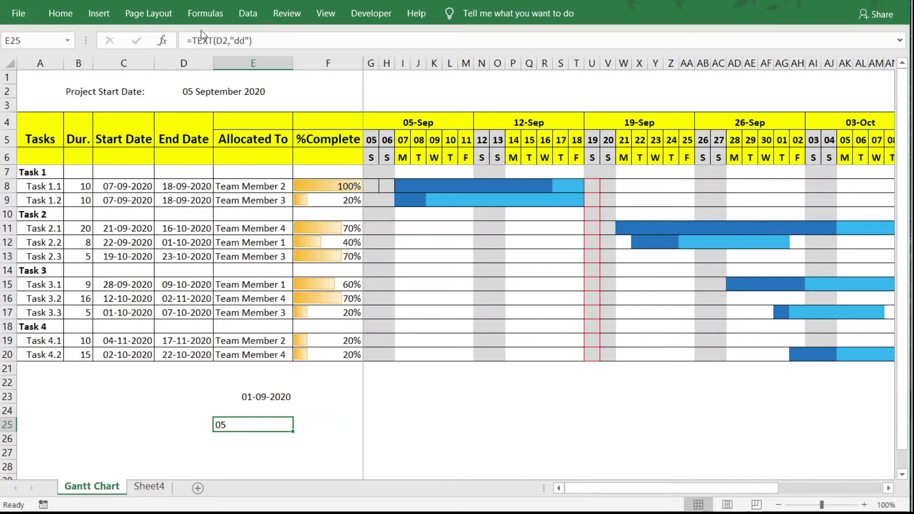
Wrap the formula in E25 in VALUE so it reads =VALUE(TEXT(D2,"dd")), returning the day as a number.
{"action": "left_click", "coordinate": [192, 41]}
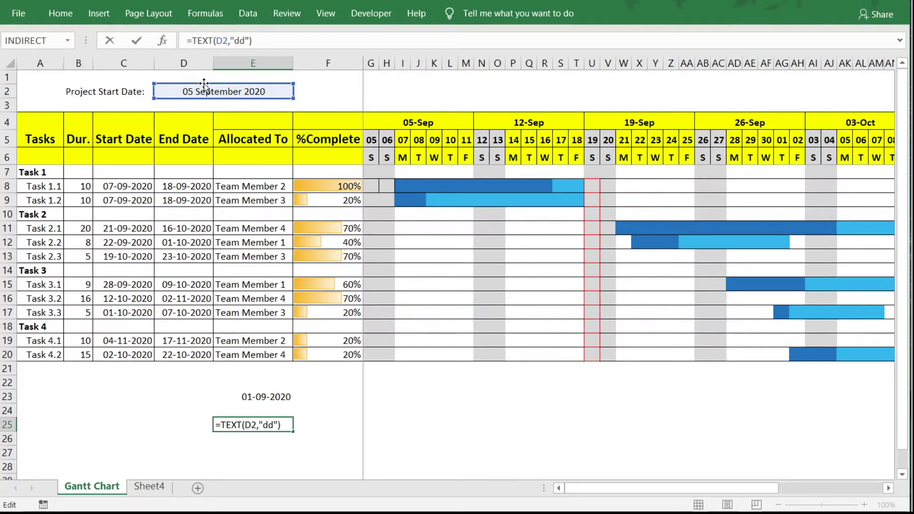
{"action": "type", "text": "value"}
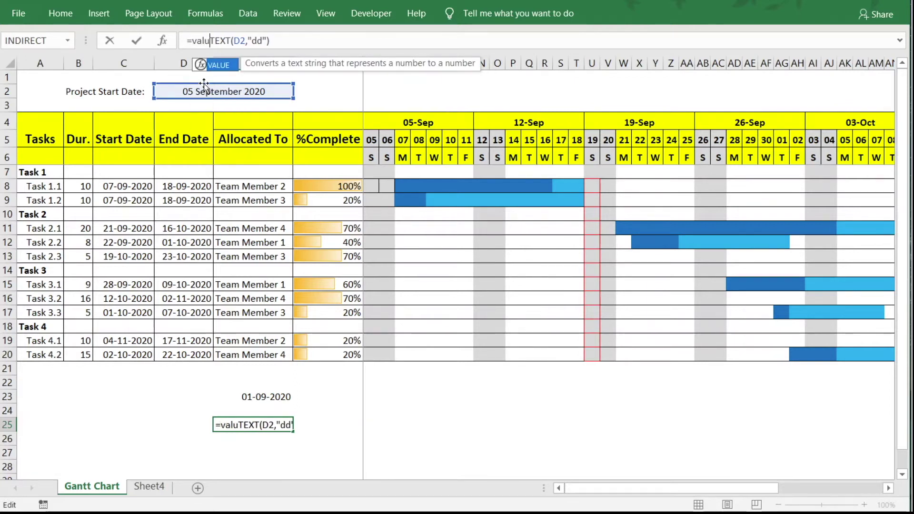
{"action": "type", "text": "("}
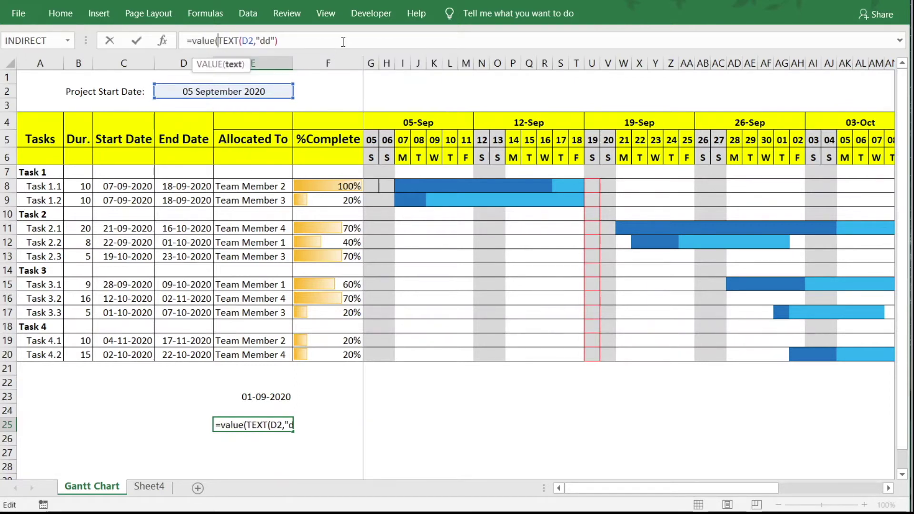
{"action": "left_click", "coordinate": [293, 40]}
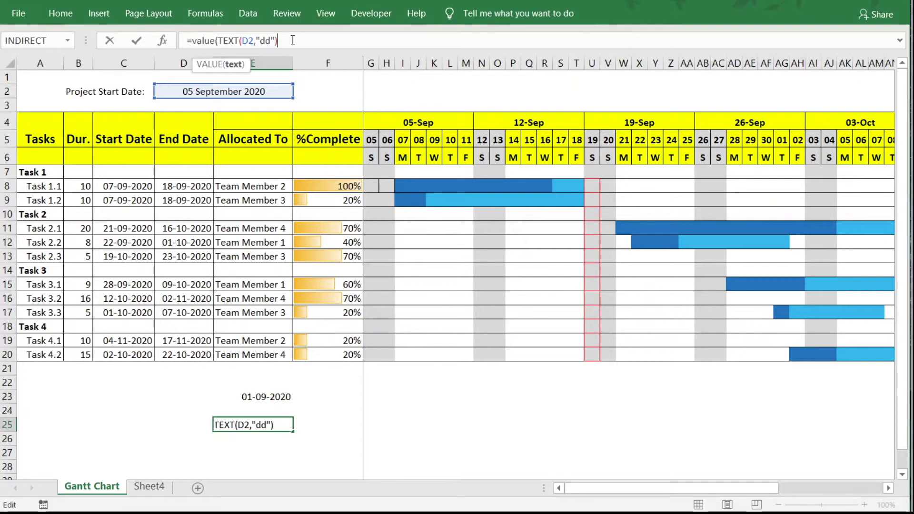
{"action": "type", "text": ")"}
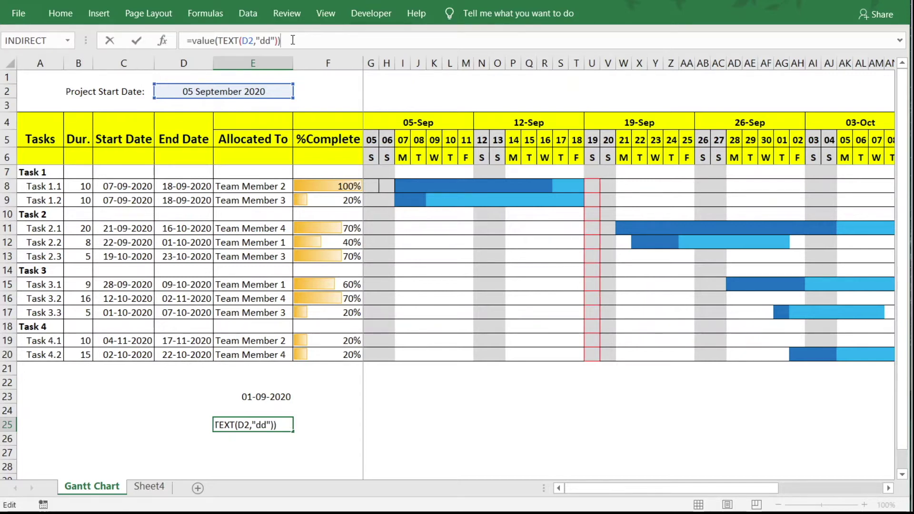
{"action": "key", "text": "Return"}
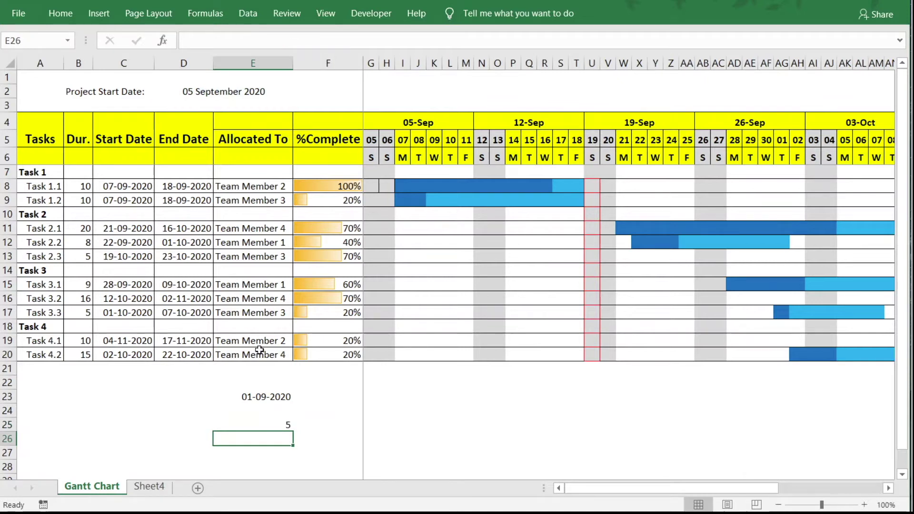
Wrap E25's formula in an IF that tests whether the day is >15 and returns EOMONTH(D2,-1)+15 when true.
{"action": "left_click", "coordinate": [284, 426]}
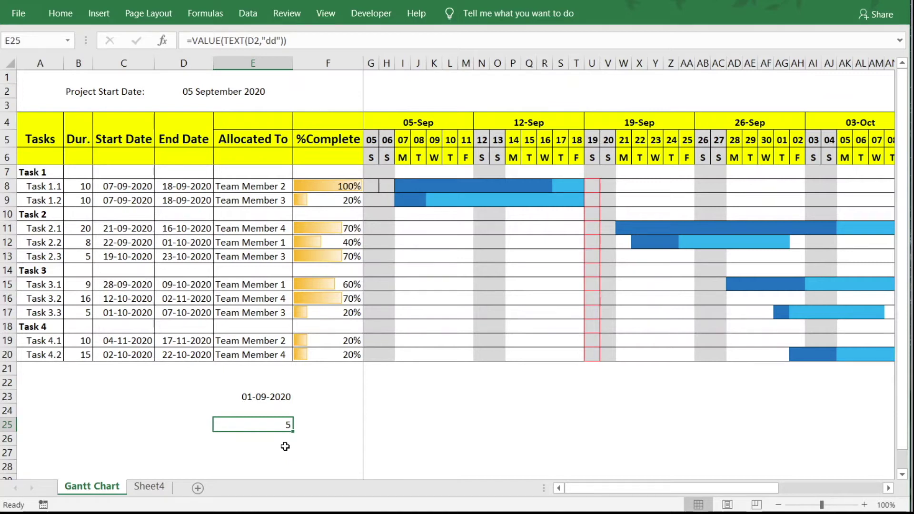
{"action": "left_click", "coordinate": [191, 41]}
{"action": "left_click", "coordinate": [191, 41]}
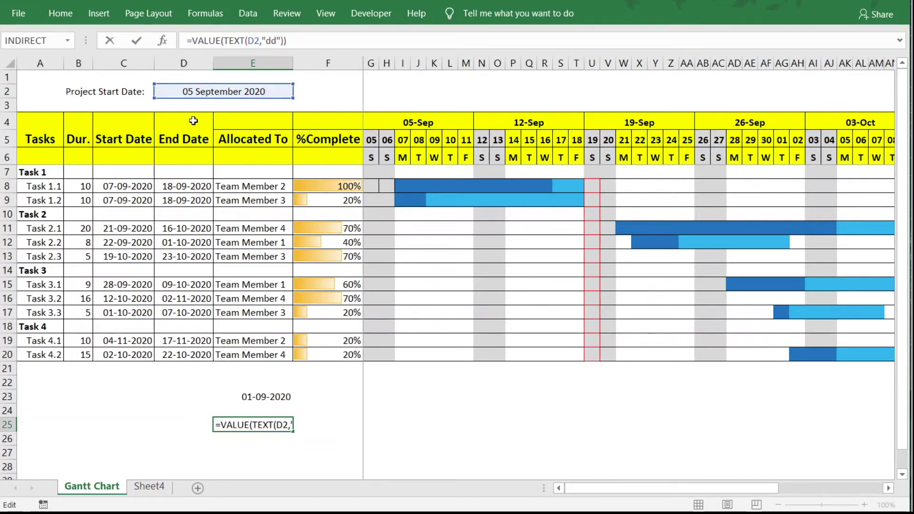
{"action": "type", "text": "if "}
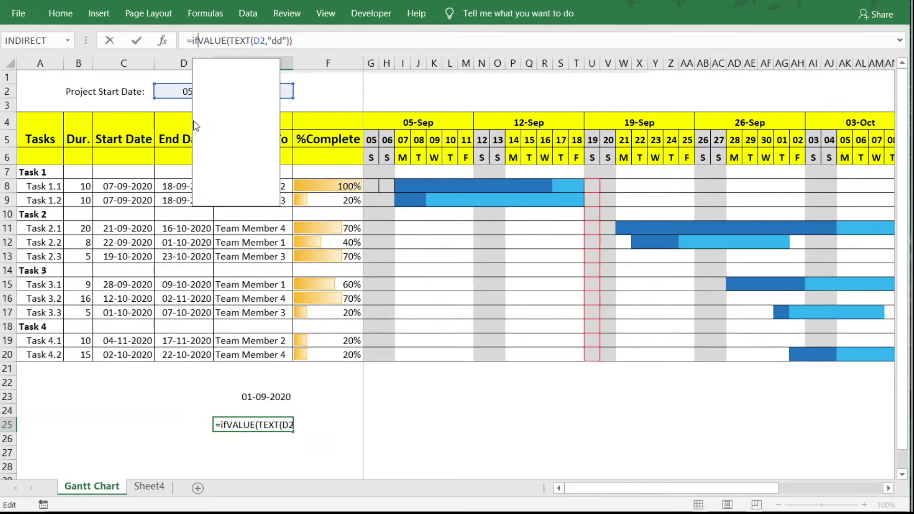
{"action": "type", "text": "("}
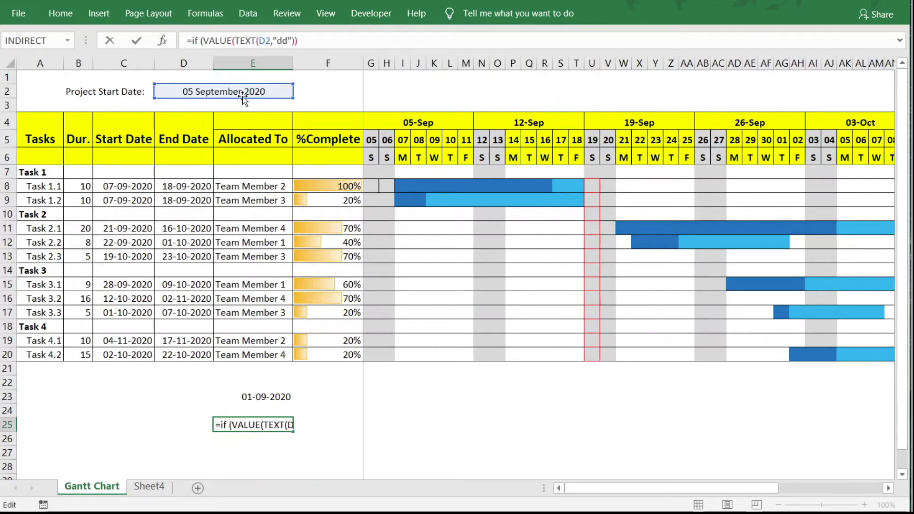
{"action": "left_click", "coordinate": [313, 43]}
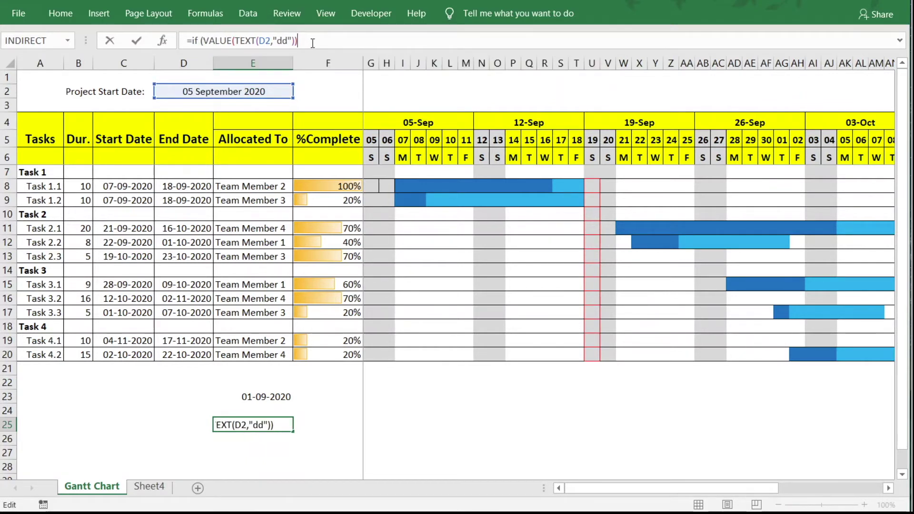
{"action": "type", "text": ">15,eo"}
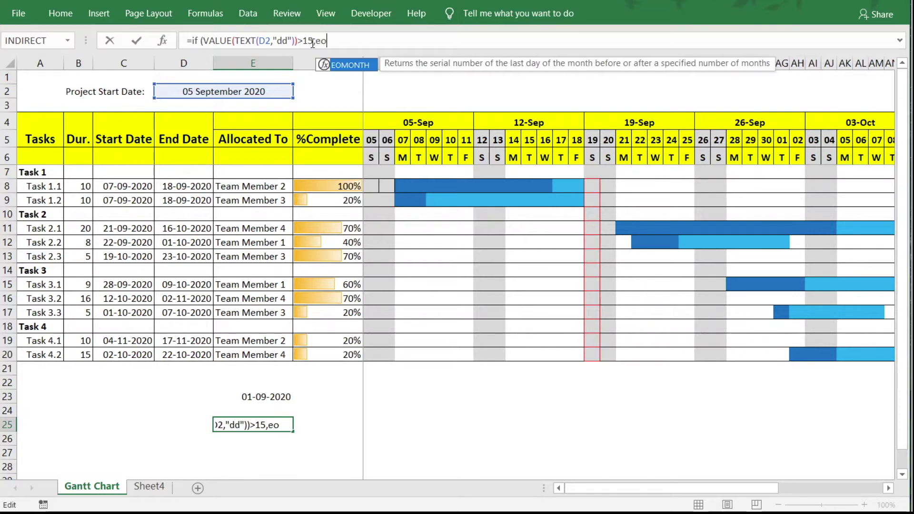
{"action": "type", "text": "month"}
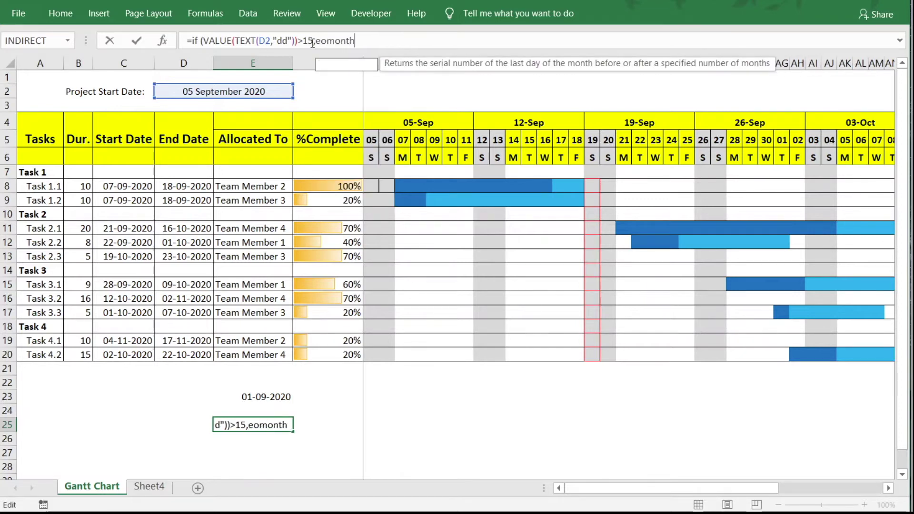
{"action": "type", "text": "("}
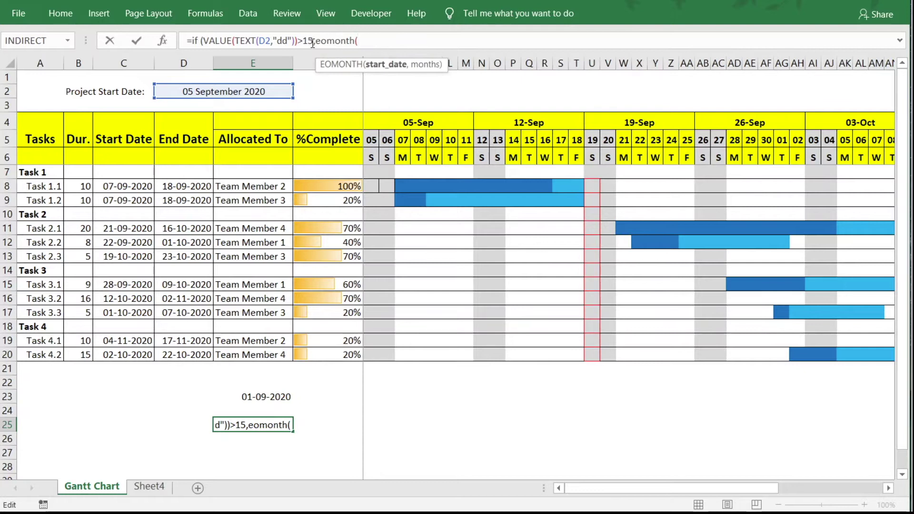
{"action": "left_click", "coordinate": [193, 91]}
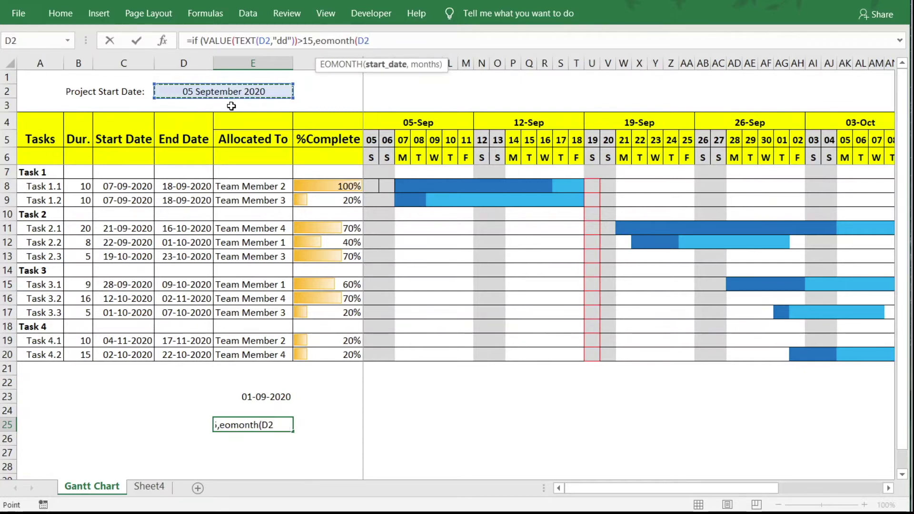
{"action": "type", "text": ","}
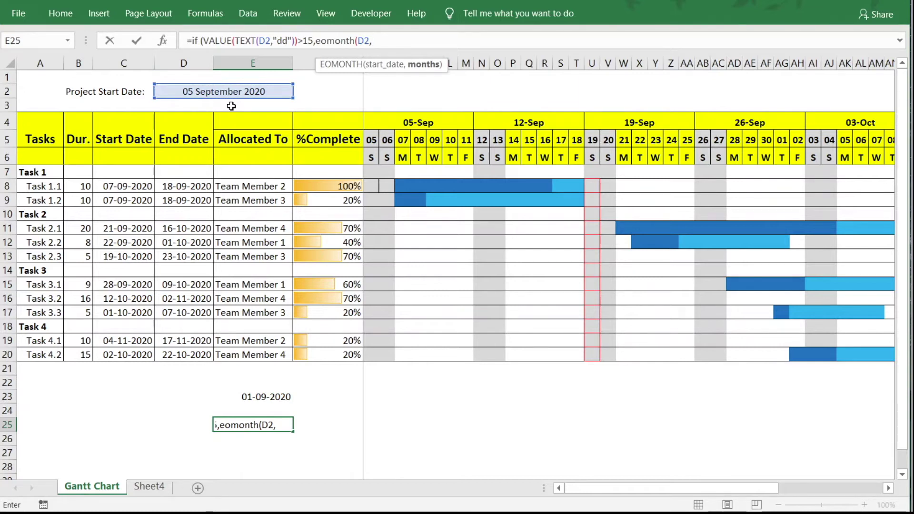
{"action": "type", "text": "-1)+1"}
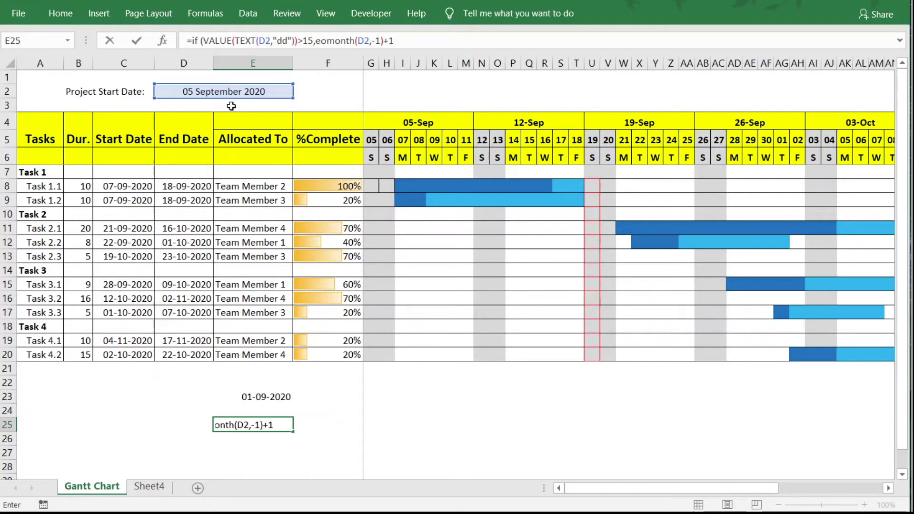
{"action": "type", "text": "5,"}
Complete the IF formula in E25 with EOMONTH(D2,-1)+1 as the value if false, accepting the proposed formula correction.
{"action": "type", "text": "eomonth"}
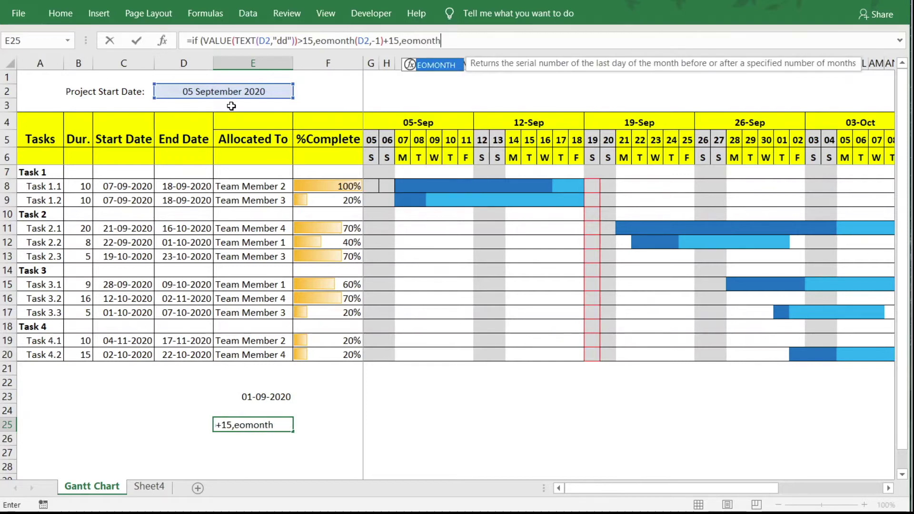
{"action": "type", "text": "("}
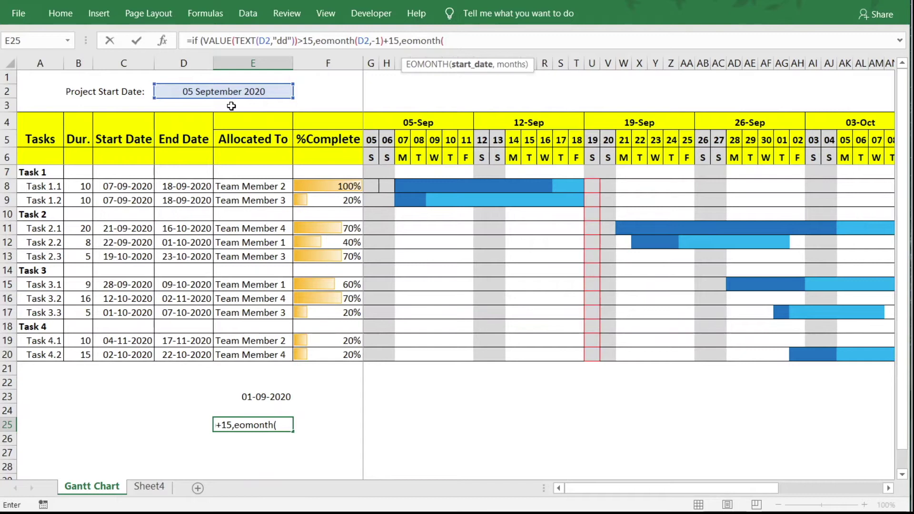
{"action": "left_click", "coordinate": [202, 92]}
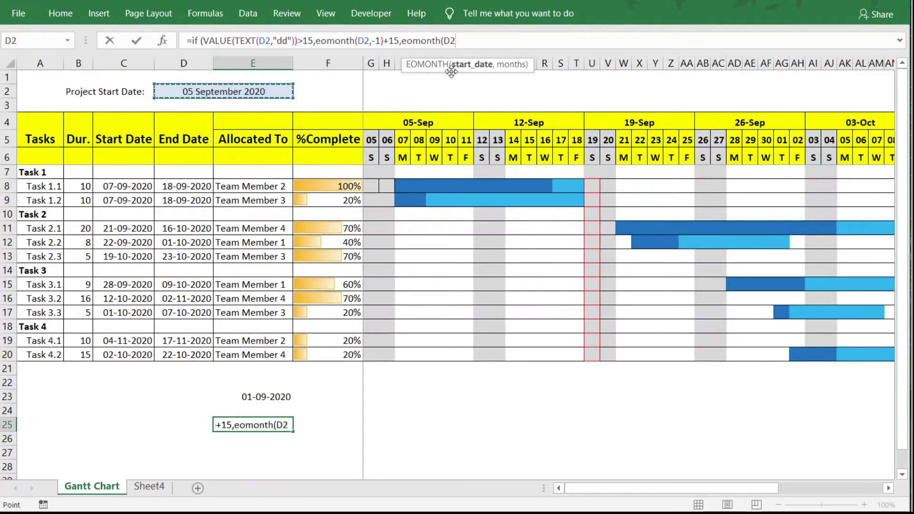
{"action": "type", "text": ",-1"}
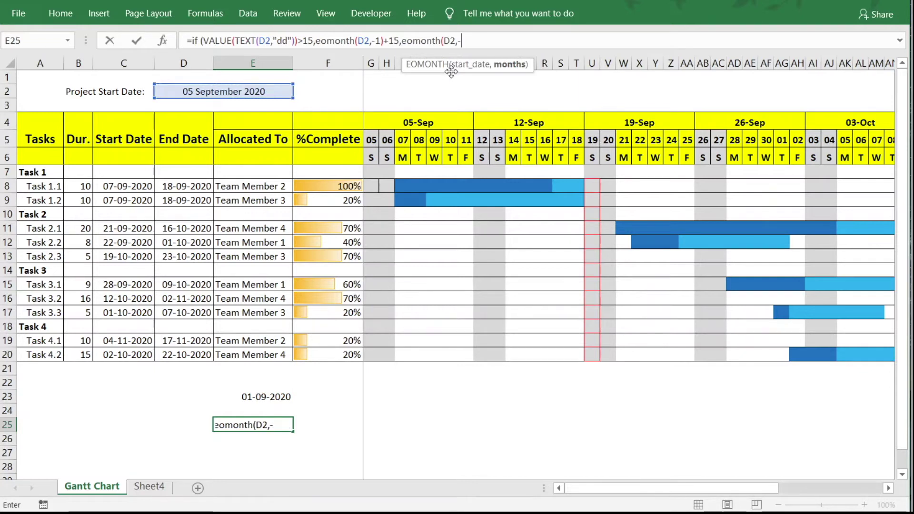
{"action": "type", "text": ")"}
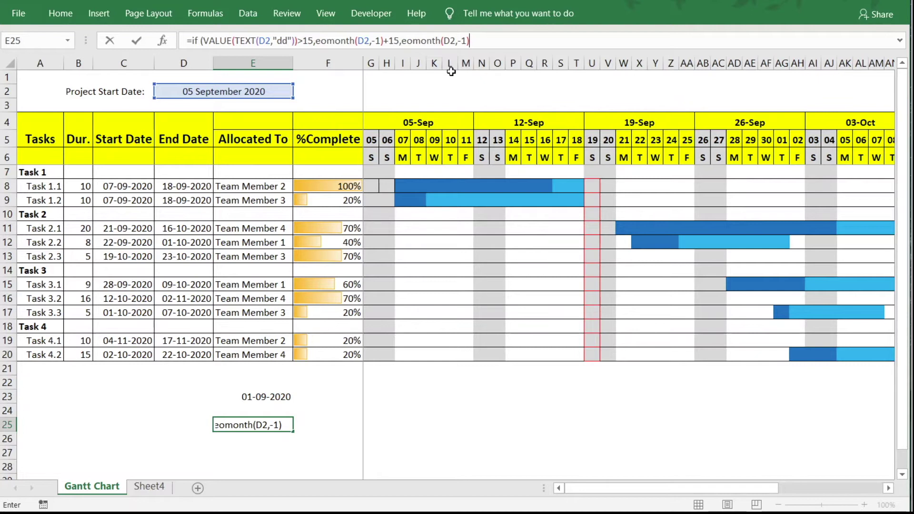
{"action": "type", "text": "+1)"}
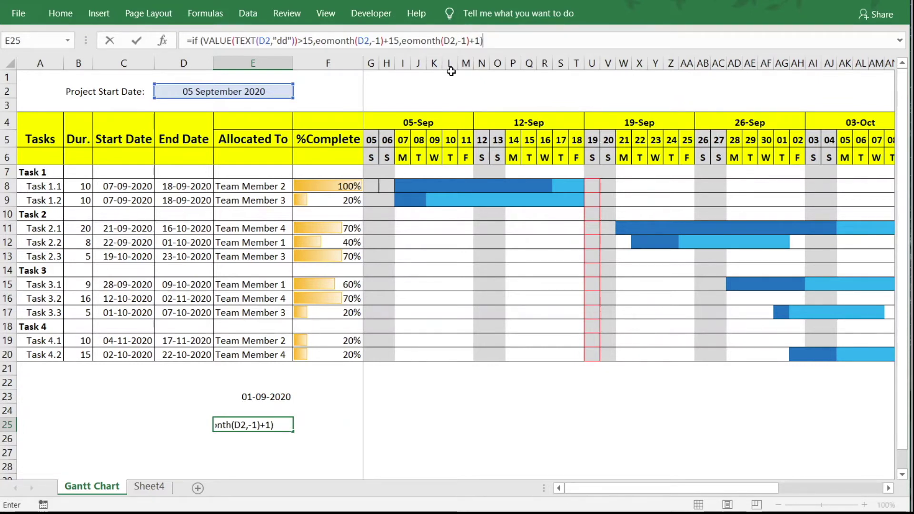
{"action": "key", "text": "Return"}
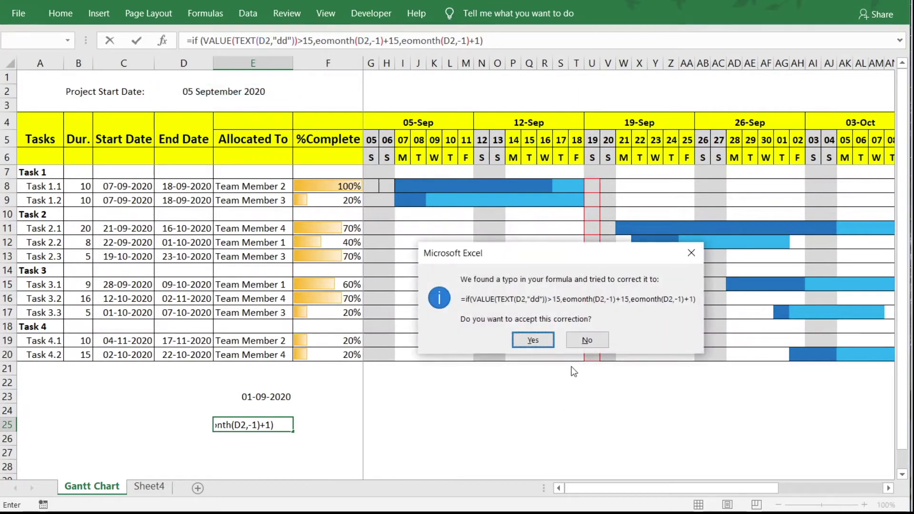
{"action": "left_click", "coordinate": [533, 340]}
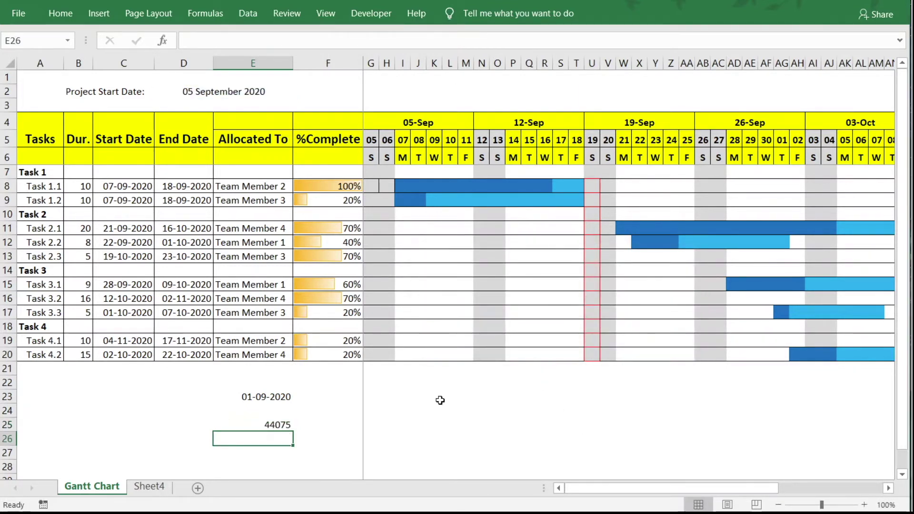
Format cell E25 with the Date number category.
{"action": "left_click", "coordinate": [276, 428]}
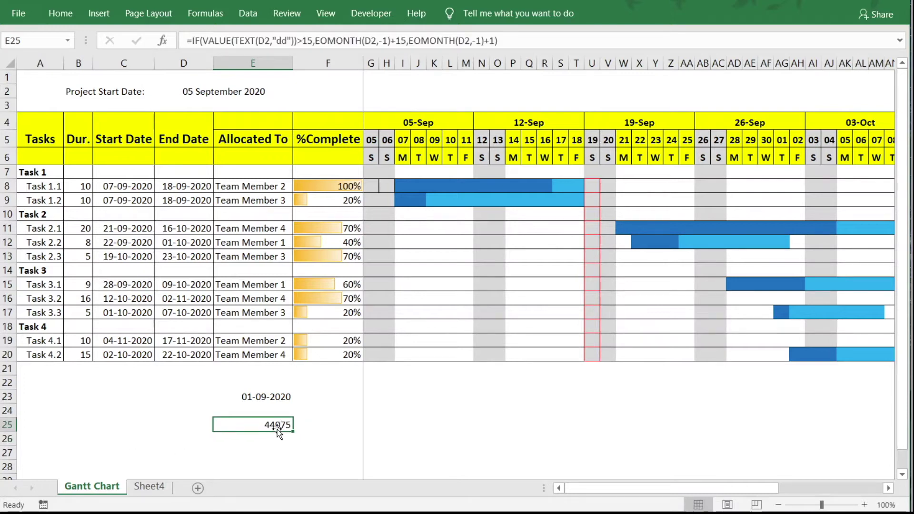
{"action": "right_click", "coordinate": [277, 425]}
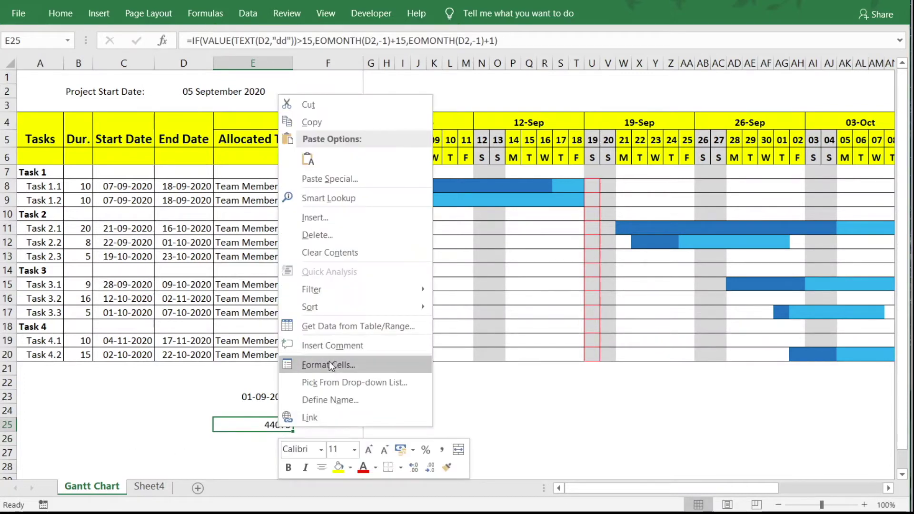
{"action": "left_click", "coordinate": [329, 362]}
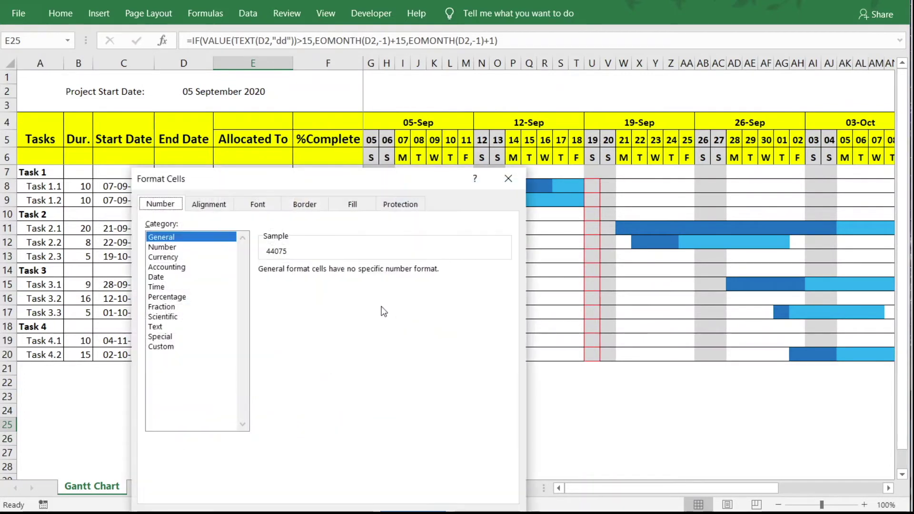
{"action": "left_click", "coordinate": [154, 278]}
{"action": "key", "text": "Return"}
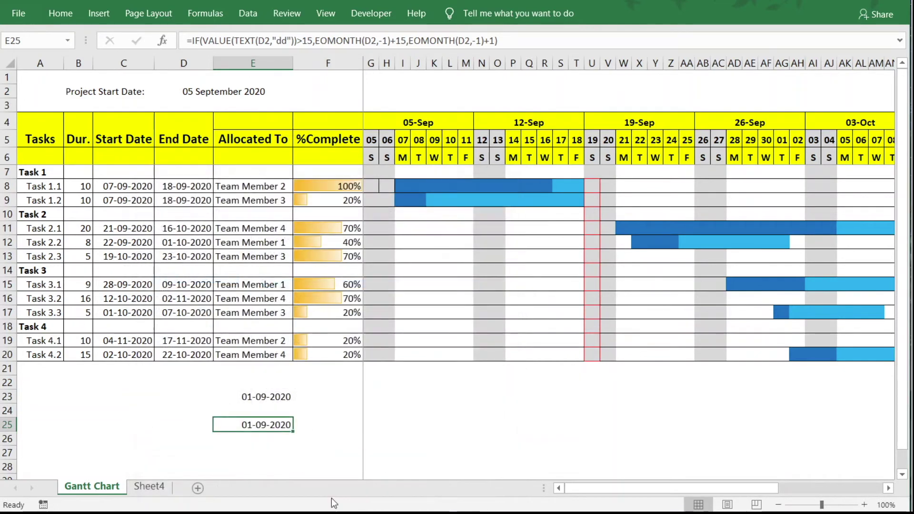
{"action": "left_click", "coordinate": [317, 450]}
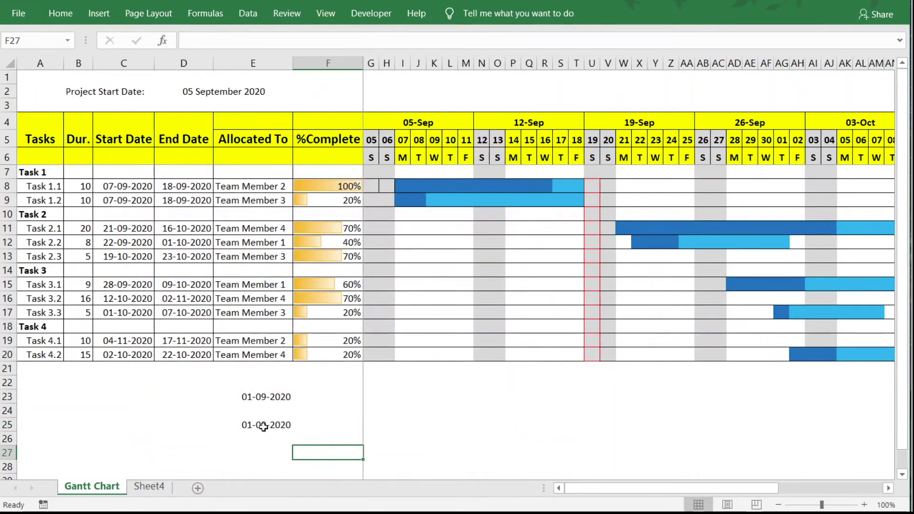
Change the project start date in D2 to 20-09-2020 to test the IF formula in E25.
{"action": "left_click", "coordinate": [264, 428]}
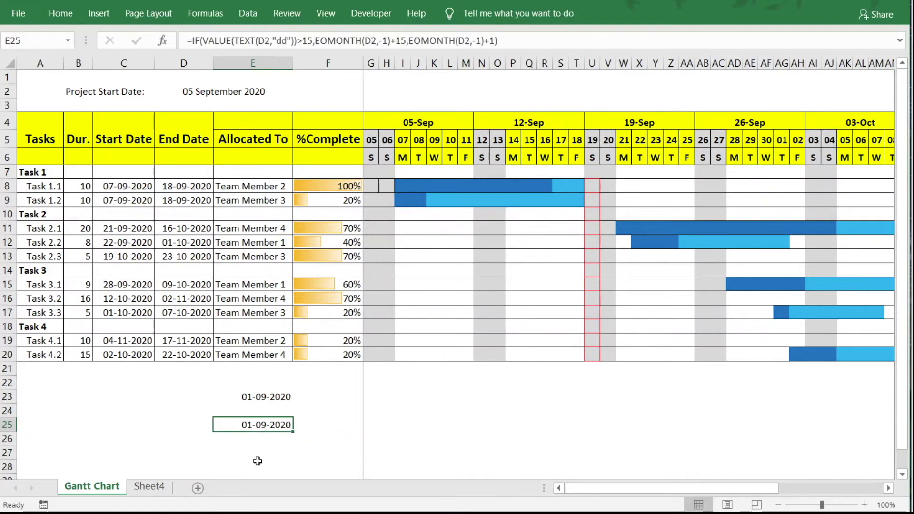
{"action": "left_click", "coordinate": [232, 98]}
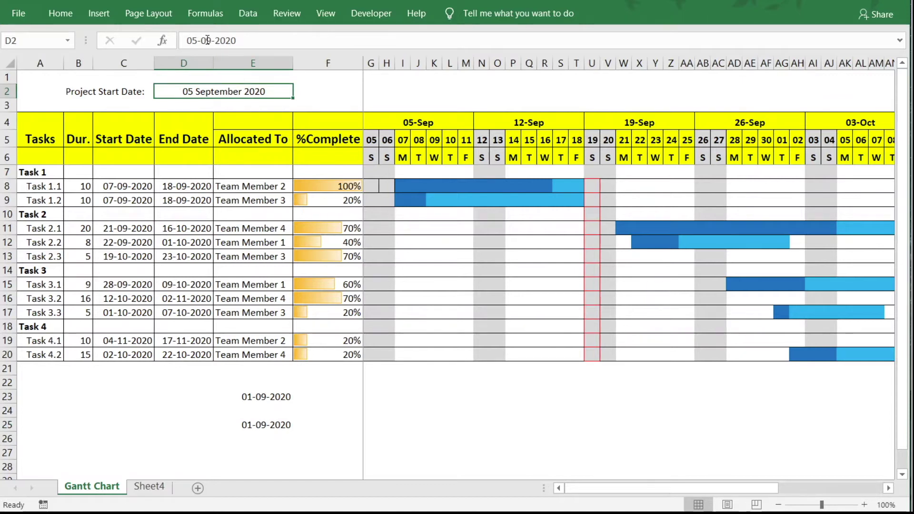
{"action": "left_click_drag", "start_coordinate": [197, 43], "coordinate": [185, 43]}
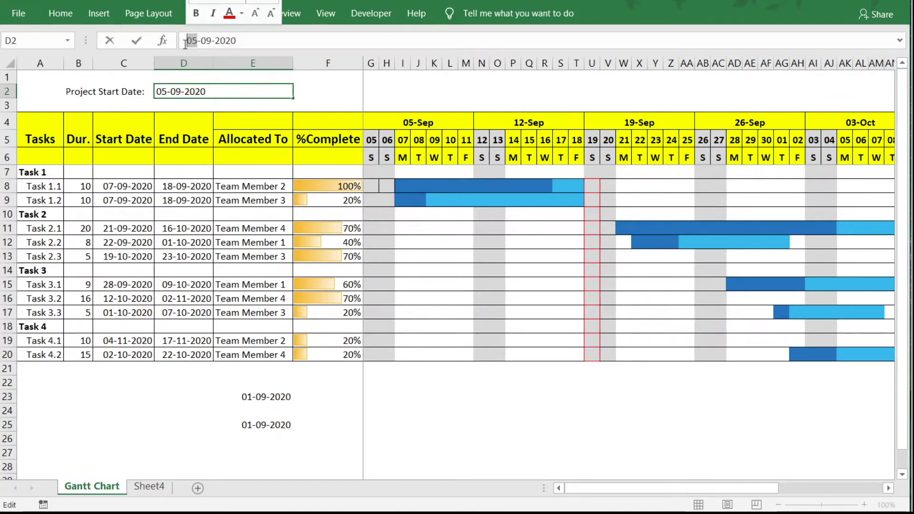
{"action": "type", "text": "20"}
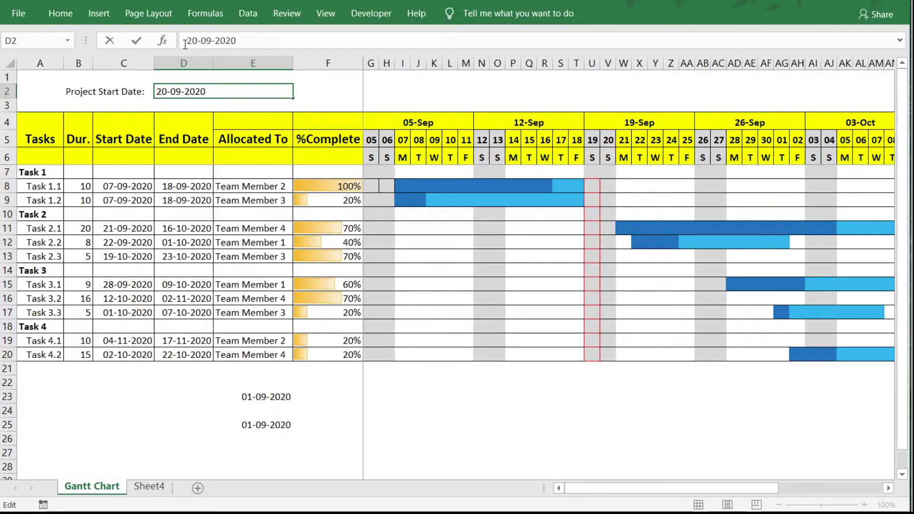
{"action": "key", "text": "Return"}
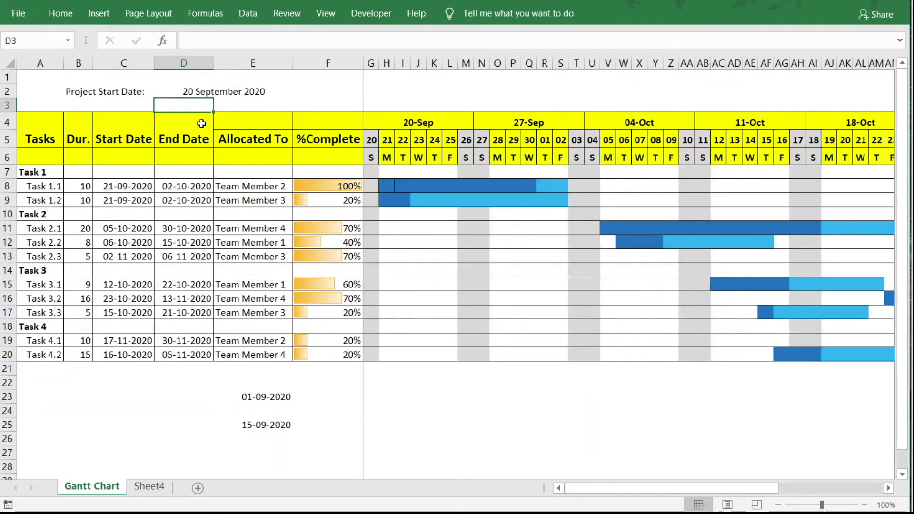
Copy the full IF formula text from cell E25, leaving the cell unchanged.
{"action": "left_click", "coordinate": [264, 427]}
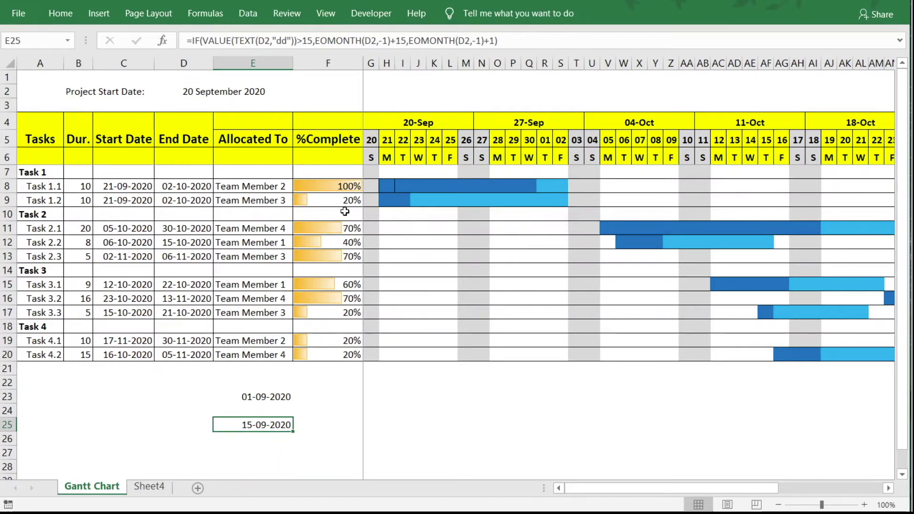
{"action": "left_click", "coordinate": [509, 42]}
{"action": "left_click_drag", "start_coordinate": [510, 42], "coordinate": [187, 37]}
{"action": "key", "text": "ctrl+c"}
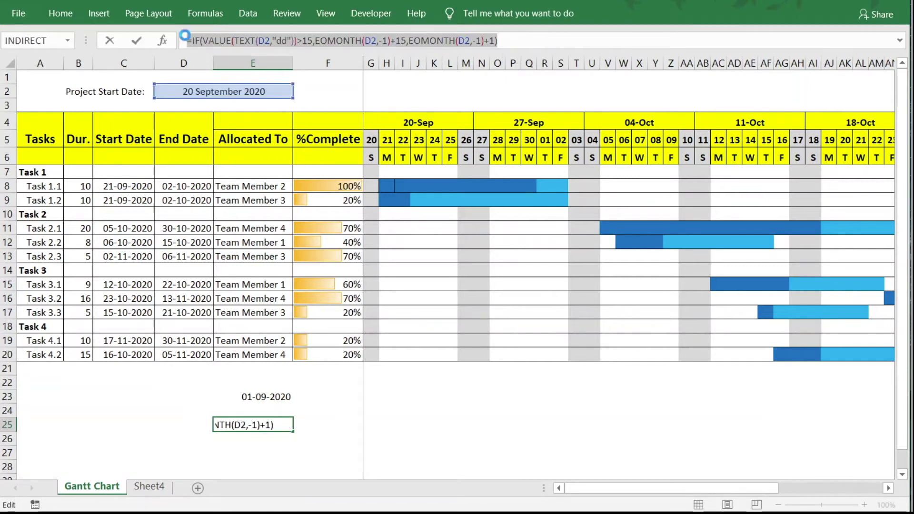
{"action": "key", "text": "Escape"}
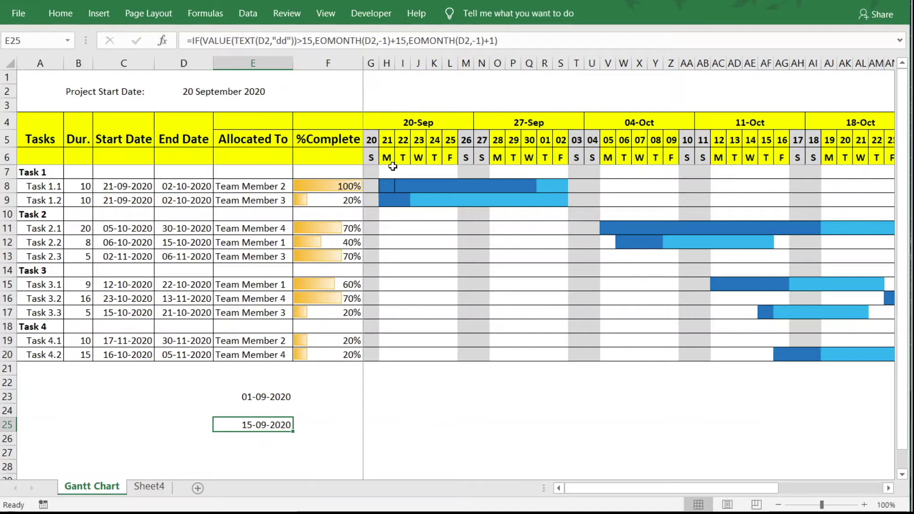
Replace the formula in G5, the first timeline date, with the copied =IF(VALUE(TEXT(D2,"dd"))>15,EOMONTH(D2,-1)+15,EOMONTH(D2,-1)+1).
{"action": "left_click", "coordinate": [372, 140]}
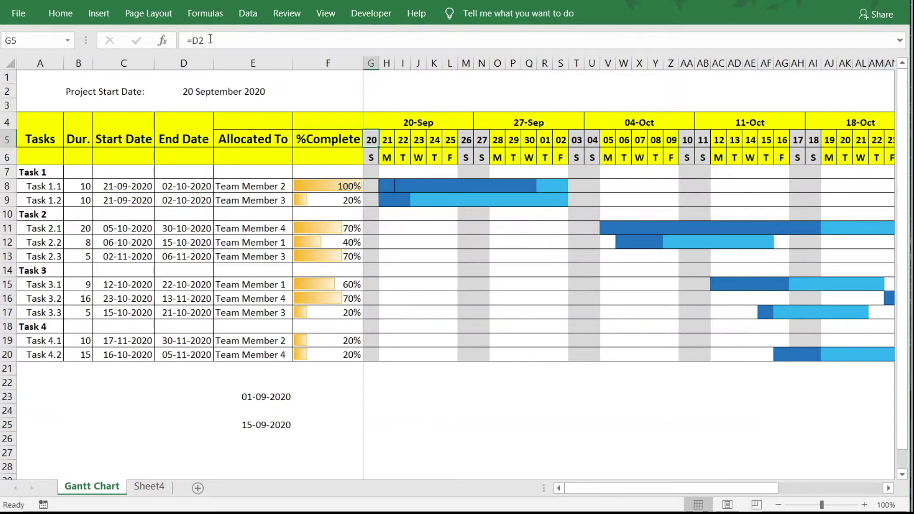
{"action": "left_click_drag", "start_coordinate": [207, 40], "coordinate": [181, 39]}
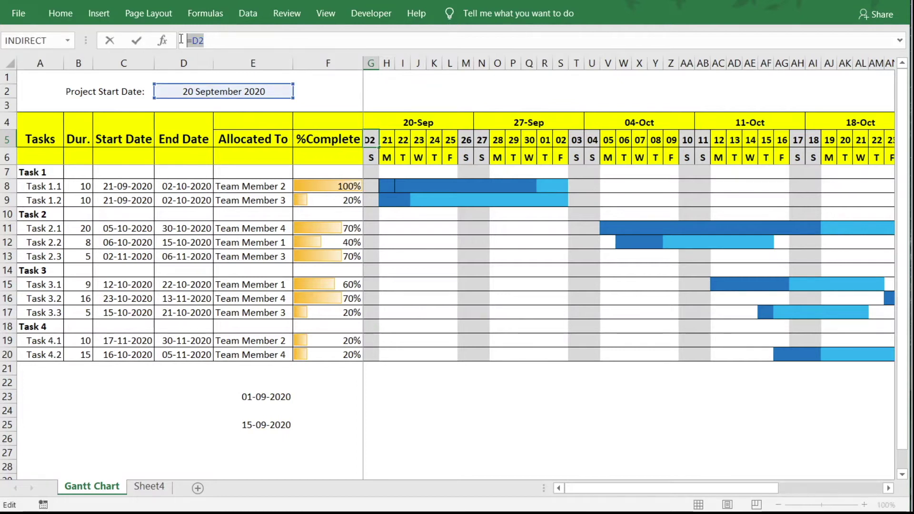
{"action": "key", "text": "ctrl+v"}
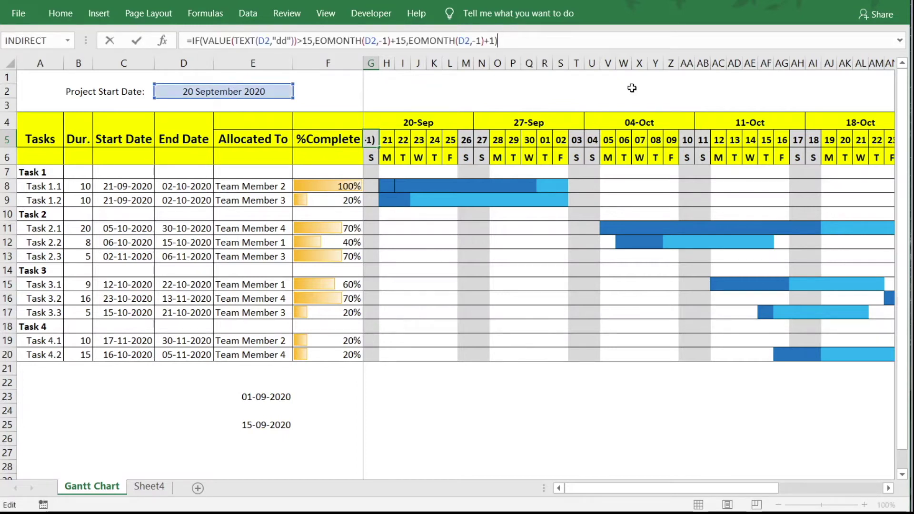
{"action": "key", "text": "Return"}
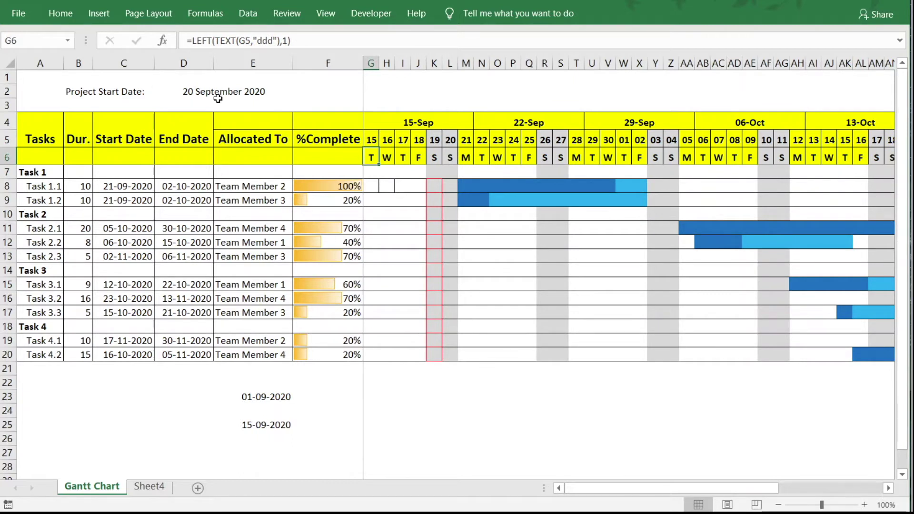
{"action": "left_click", "coordinate": [375, 141]}
Change the project start date in D2 to 05-09-2020 and check the first timeline date in G5.
{"action": "left_click", "coordinate": [189, 94]}
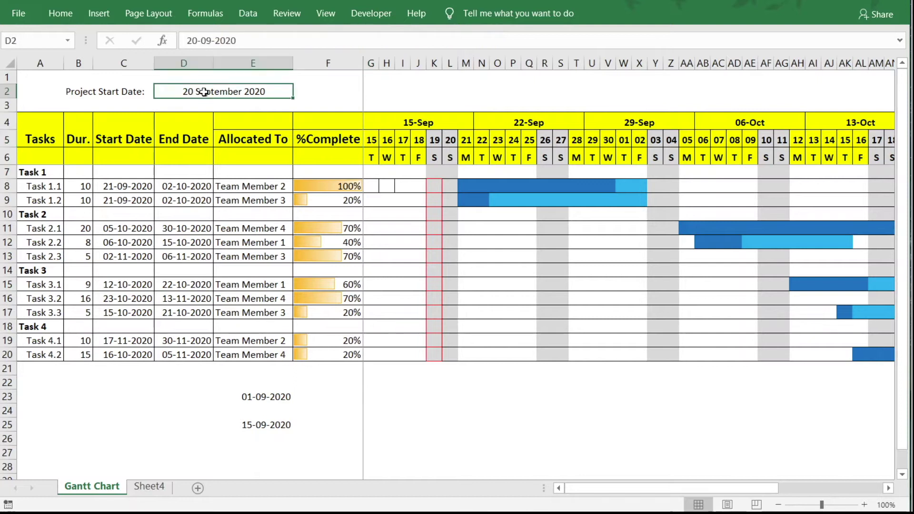
{"action": "left_click_drag", "start_coordinate": [198, 42], "coordinate": [184, 41]}
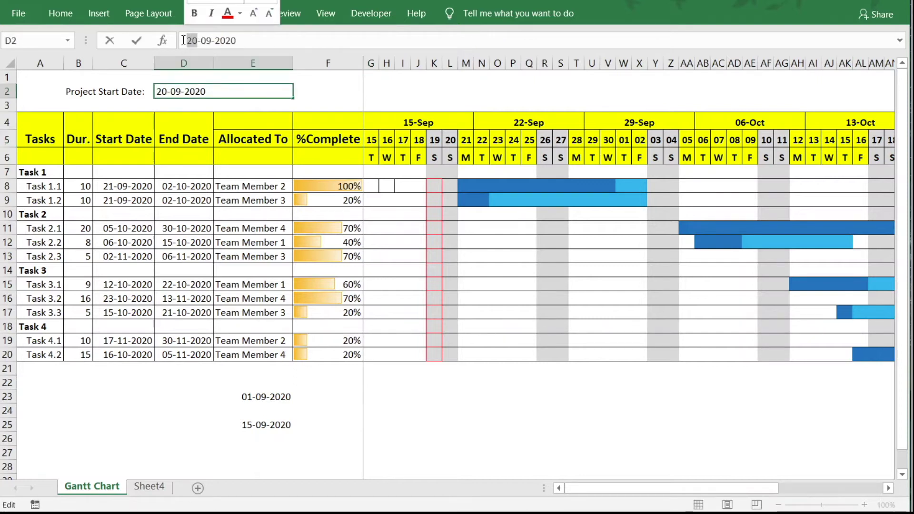
{"action": "type", "text": "05"}
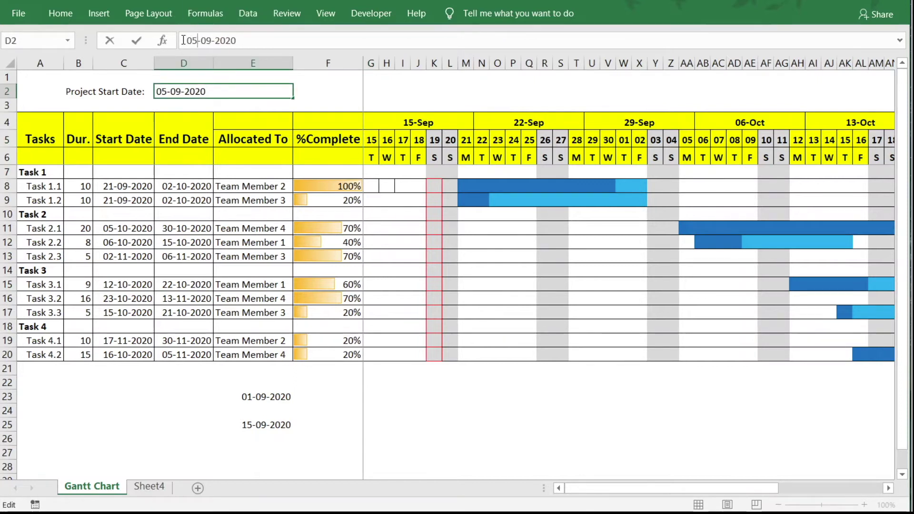
{"action": "key", "text": "Return"}
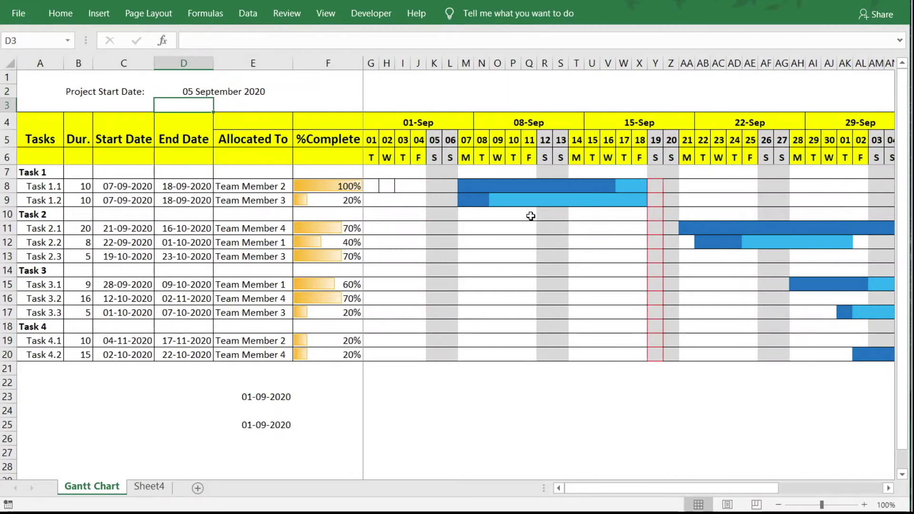
{"action": "left_click", "coordinate": [371, 141]}
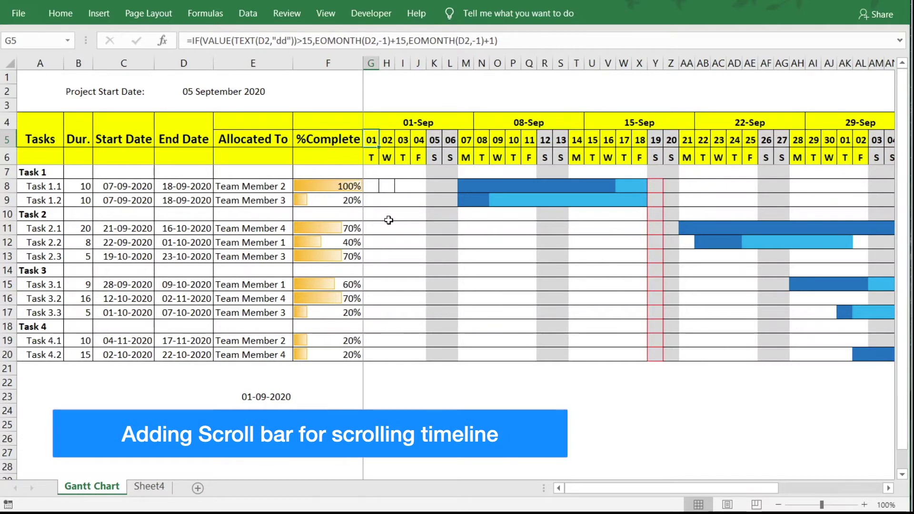
Examine how far the timeline extends to its last date, and the empty area above the timeline header.
{"action": "left_click", "coordinate": [889, 489]}
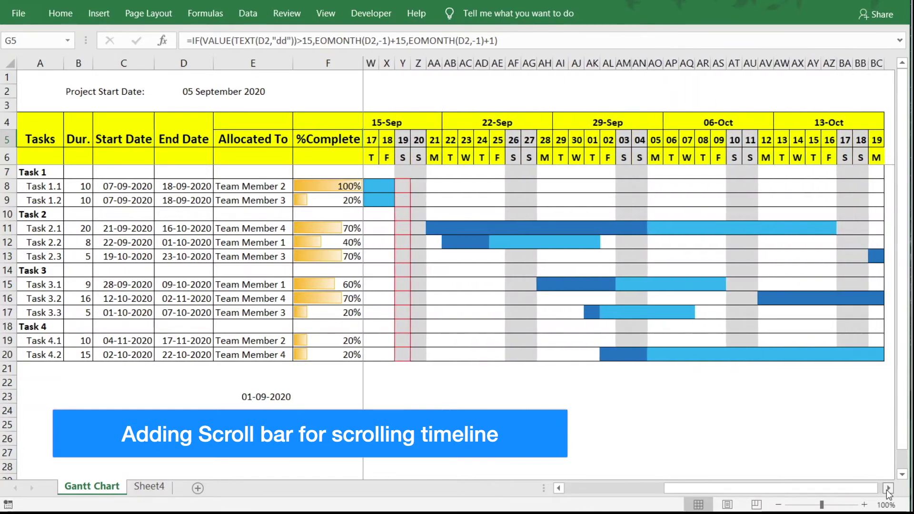
{"action": "left_click", "coordinate": [888, 489]}
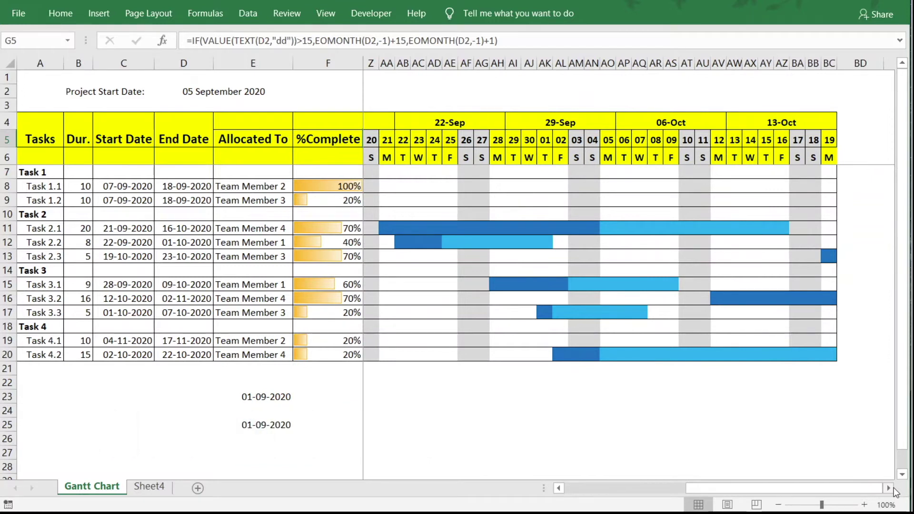
{"action": "left_click_drag", "start_coordinate": [868, 493], "coordinate": [576, 487]}
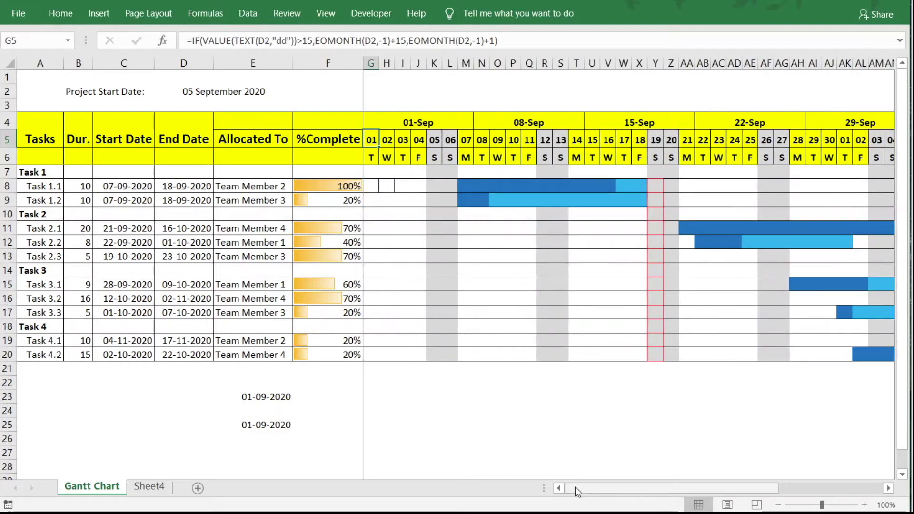
{"action": "left_click", "coordinate": [521, 97]}
{"action": "left_click_drag", "start_coordinate": [520, 97], "coordinate": [604, 105]}
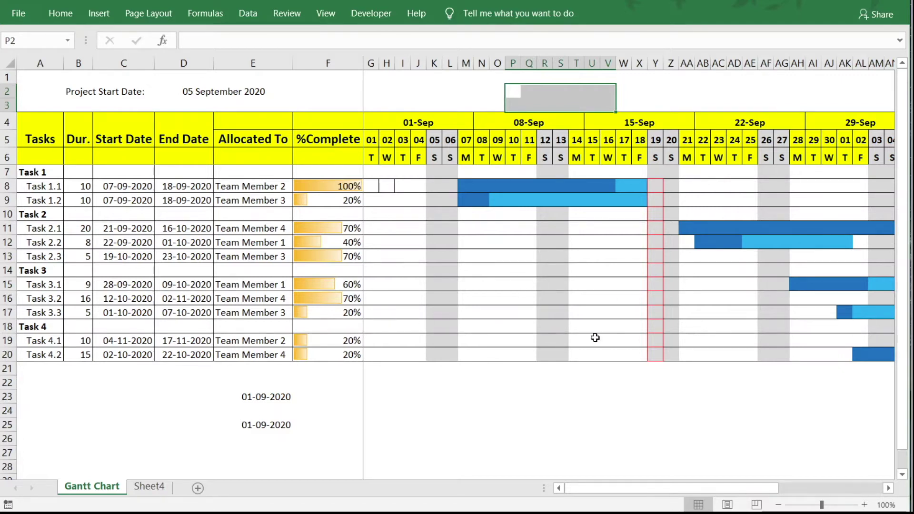
{"action": "left_click", "coordinate": [576, 410]}
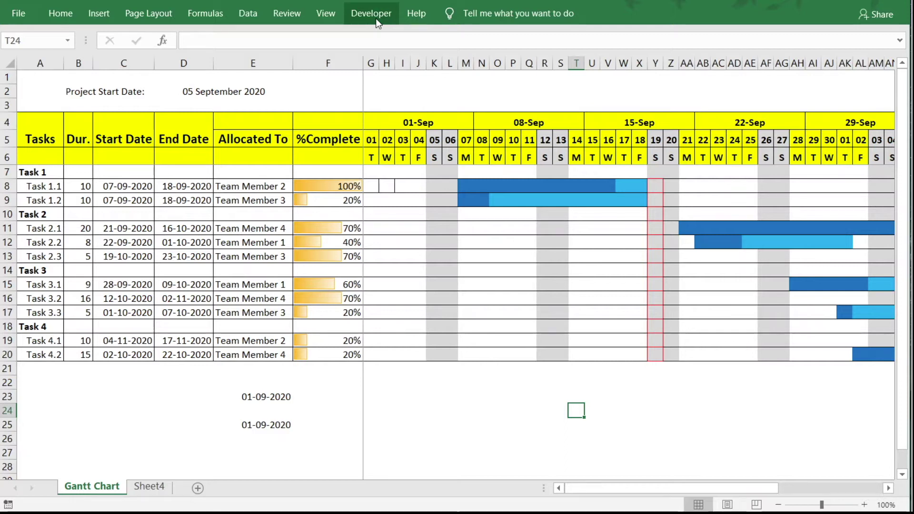
Check in the Excel options' ribbon customization whether the Developer tab is enabled.
{"action": "left_click", "coordinate": [17, 12]}
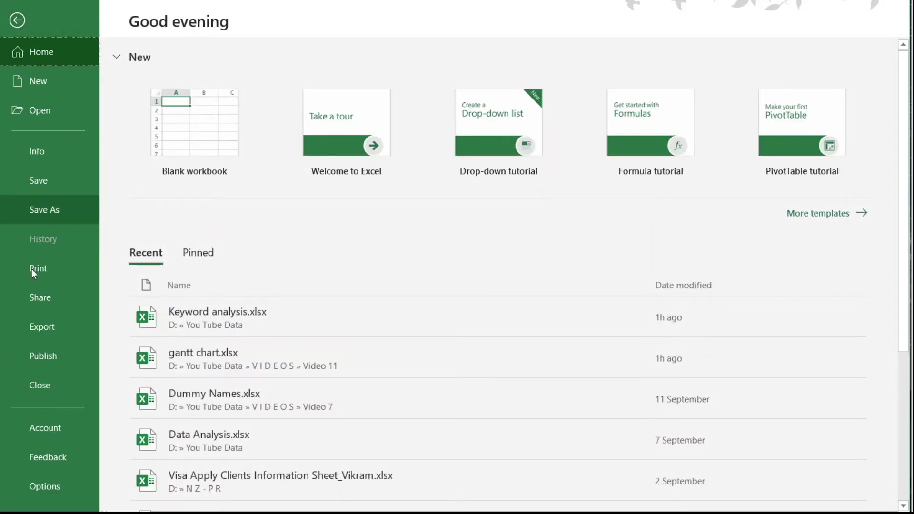
{"action": "left_click", "coordinate": [51, 485]}
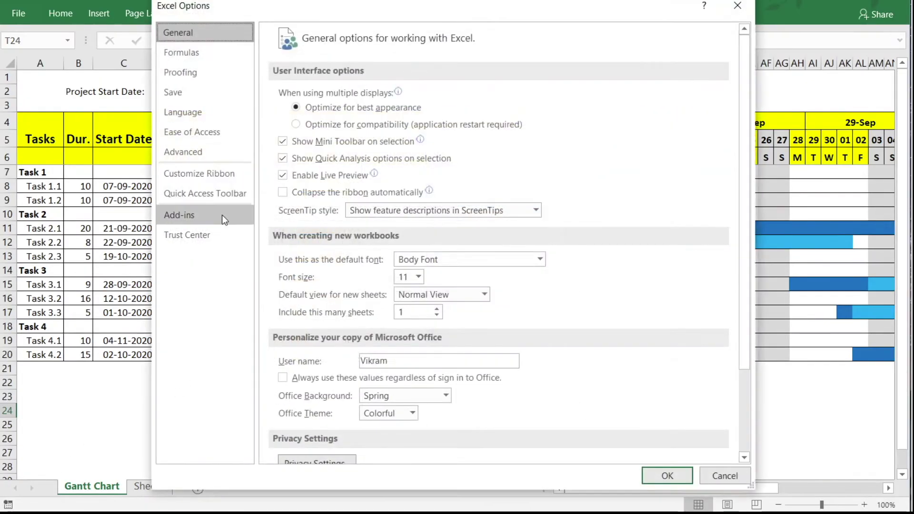
{"action": "left_click", "coordinate": [217, 173]}
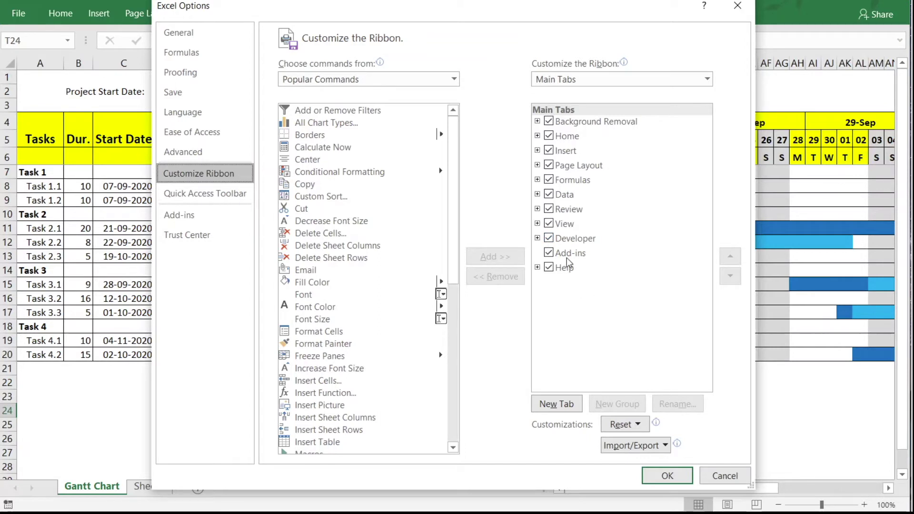
{"action": "left_click", "coordinate": [664, 479]}
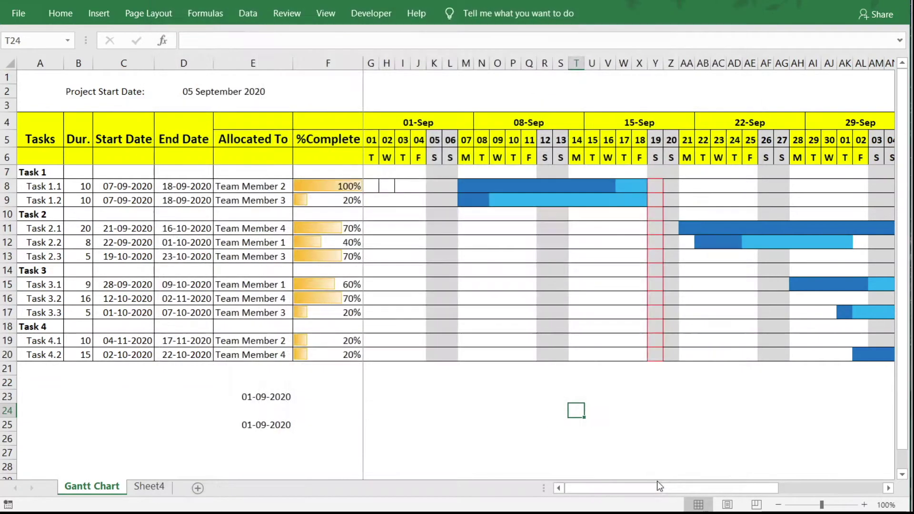
Insert a horizontal Scroll Bar form control above the timeline, spanning about columns G to U in rows 2 and 3.
{"action": "left_click", "coordinate": [371, 14]}
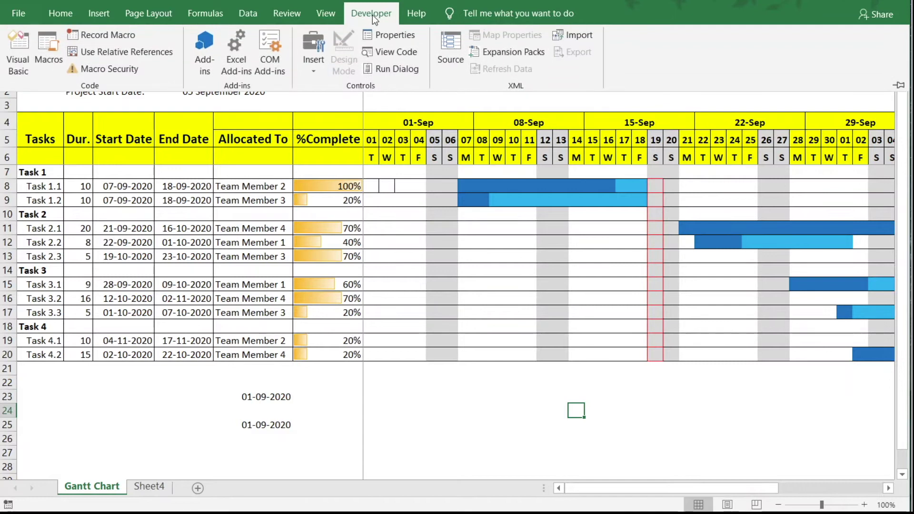
{"action": "left_click", "coordinate": [313, 75]}
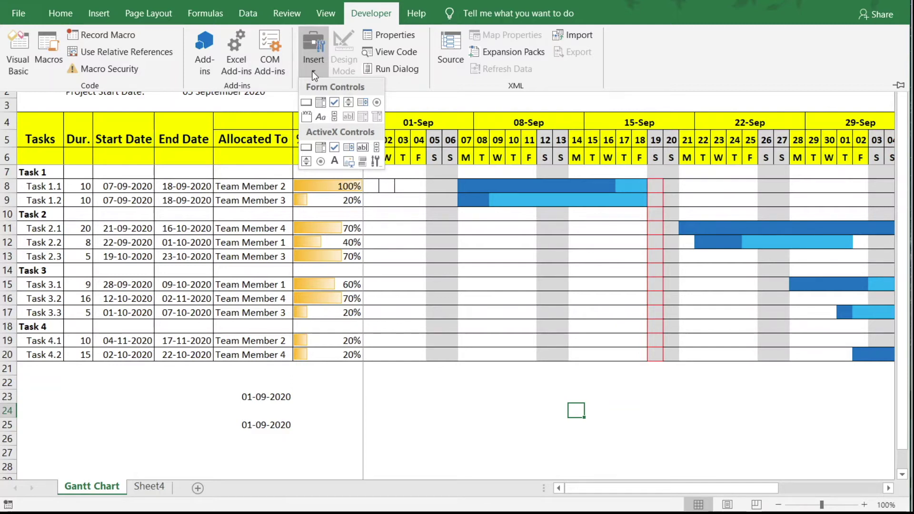
{"action": "left_click", "coordinate": [335, 118]}
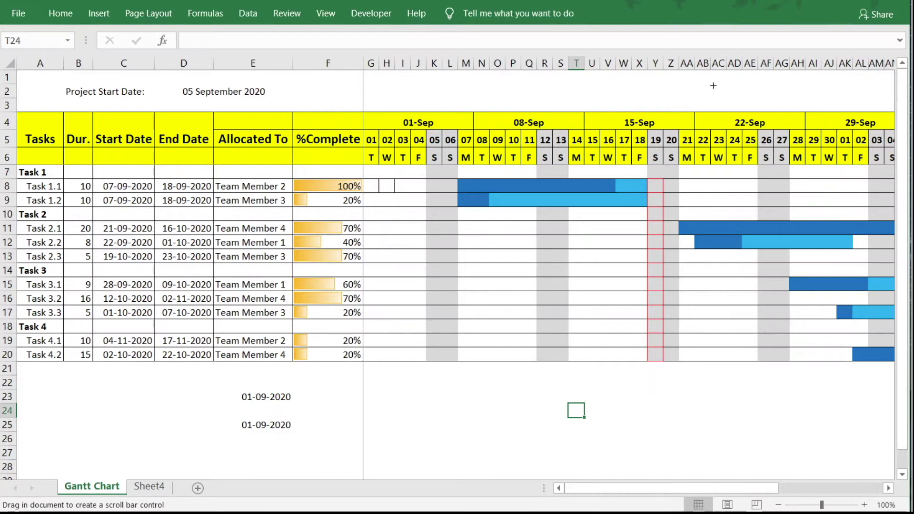
{"action": "left_click_drag", "start_coordinate": [374, 83], "coordinate": [603, 109]}
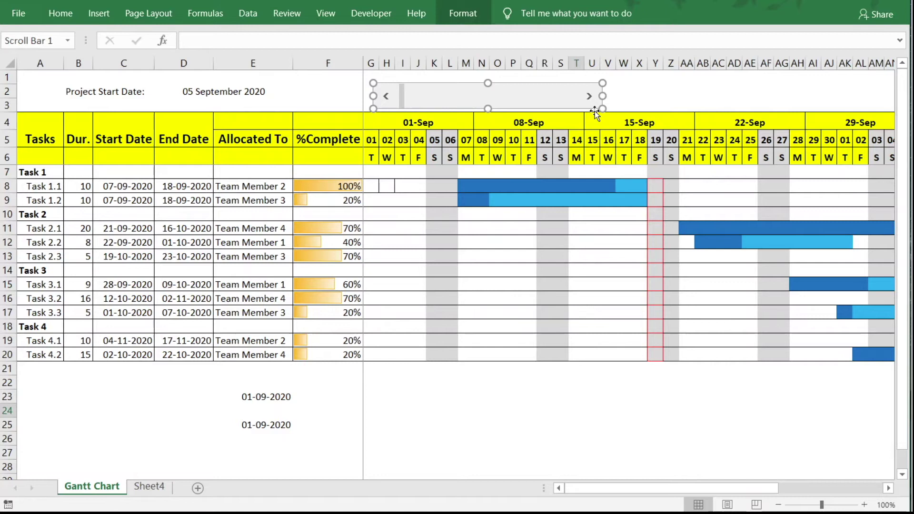
Set the scroll bar's maximum value to 10 and link it to cell $F$2.
{"action": "right_click", "coordinate": [554, 98]}
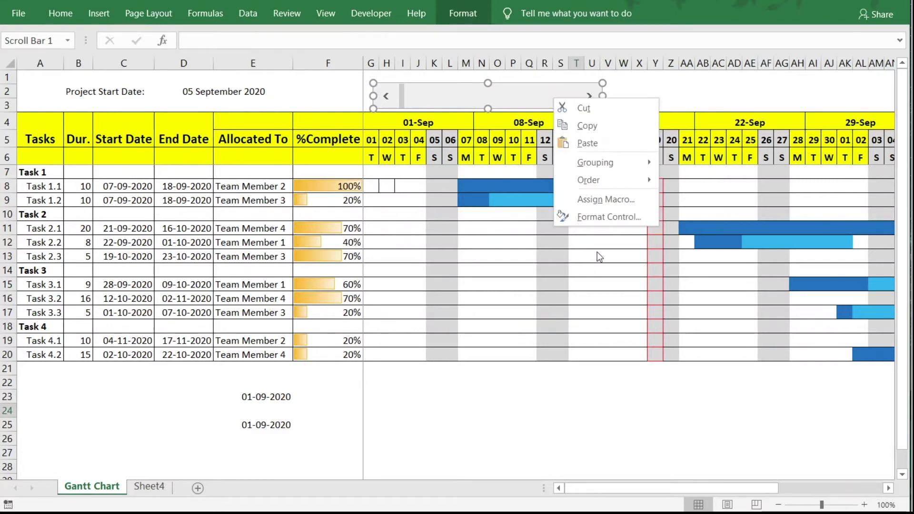
{"action": "left_click", "coordinate": [602, 218]}
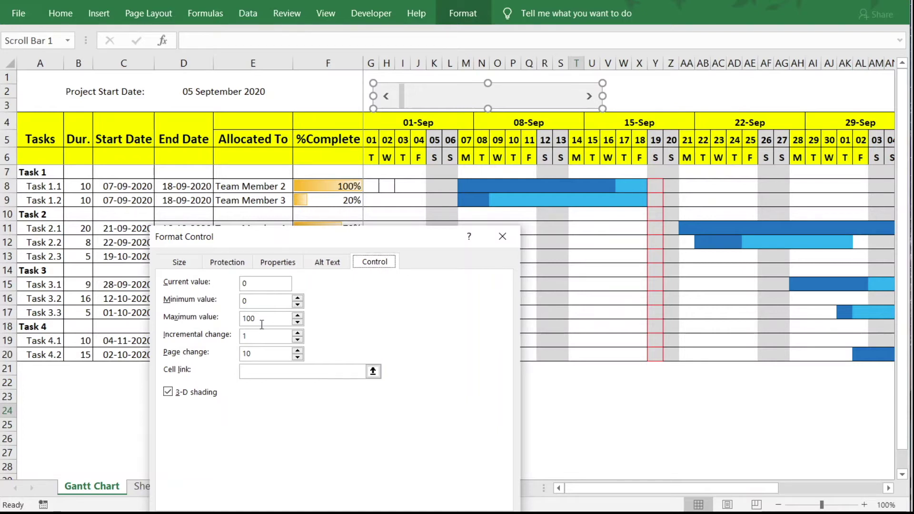
{"action": "left_click_drag", "start_coordinate": [261, 320], "coordinate": [240, 349]}
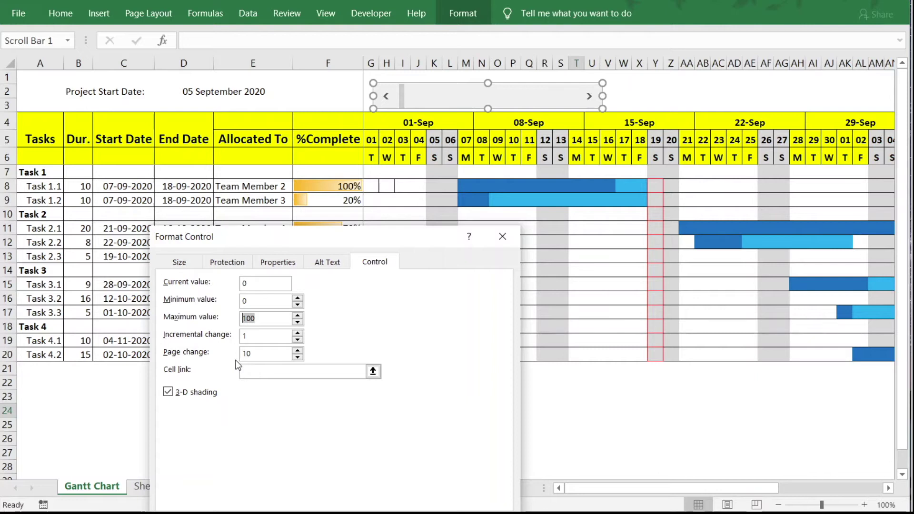
{"action": "type", "text": "10"}
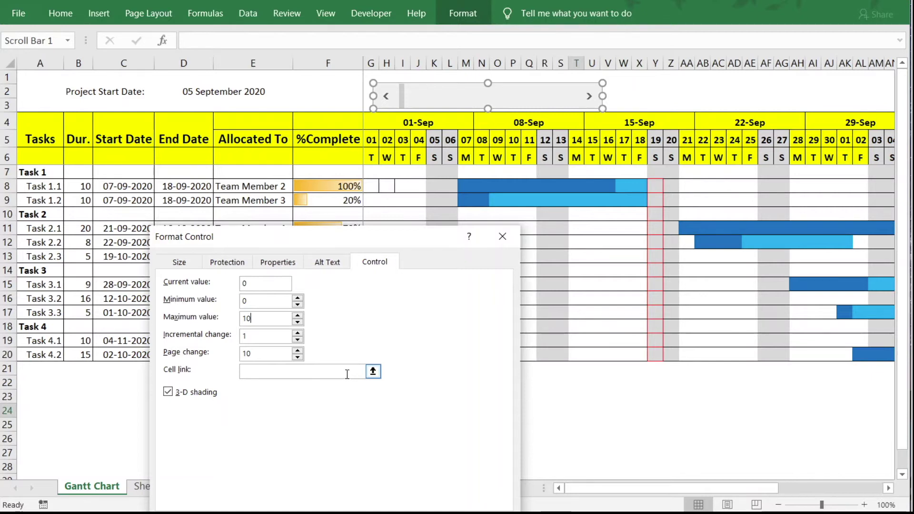
{"action": "left_click", "coordinate": [374, 372]}
{"action": "left_click", "coordinate": [322, 93]}
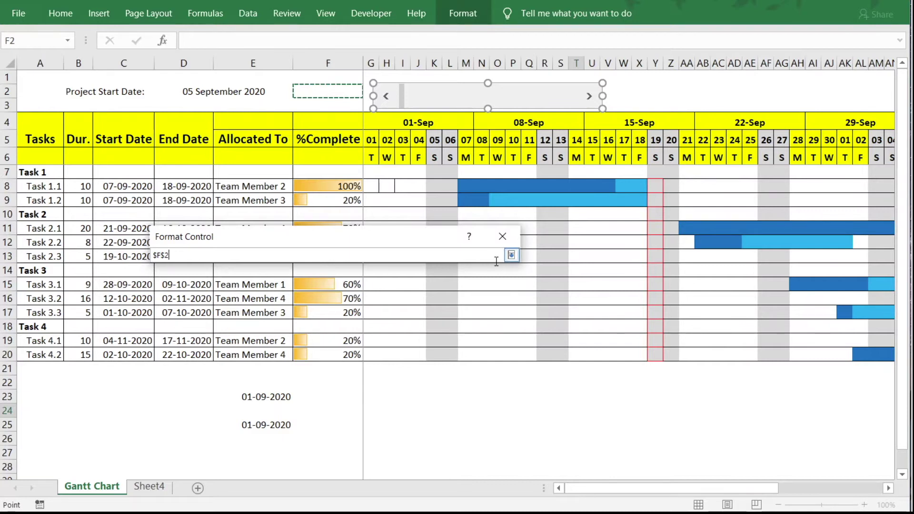
{"action": "left_click", "coordinate": [511, 255]}
{"action": "key", "text": "Return"}
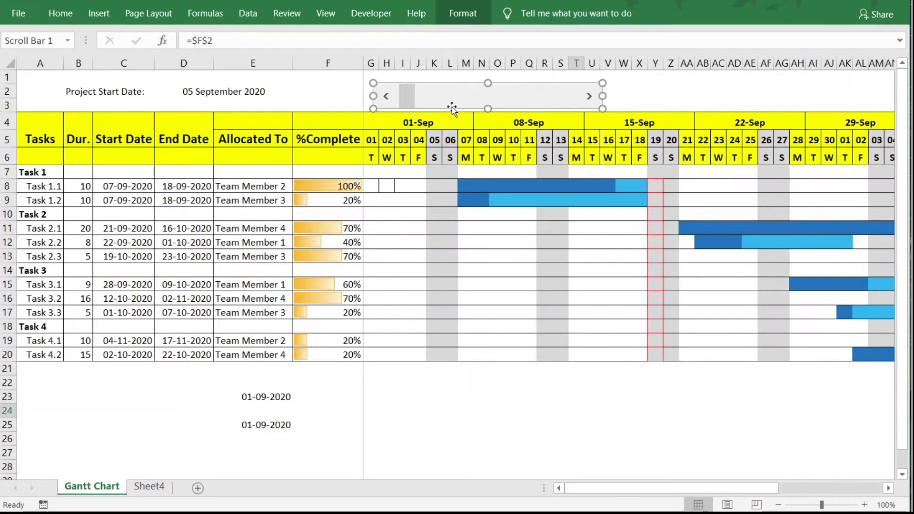
Enter 10 in the scroll bar's linked cell F2 to test the link.
{"action": "left_click", "coordinate": [336, 95]}
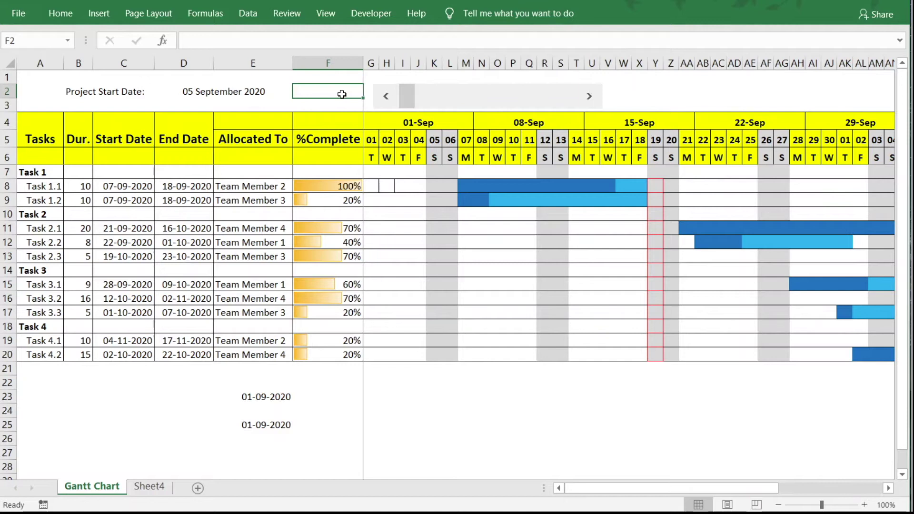
{"action": "type", "text": "1"}
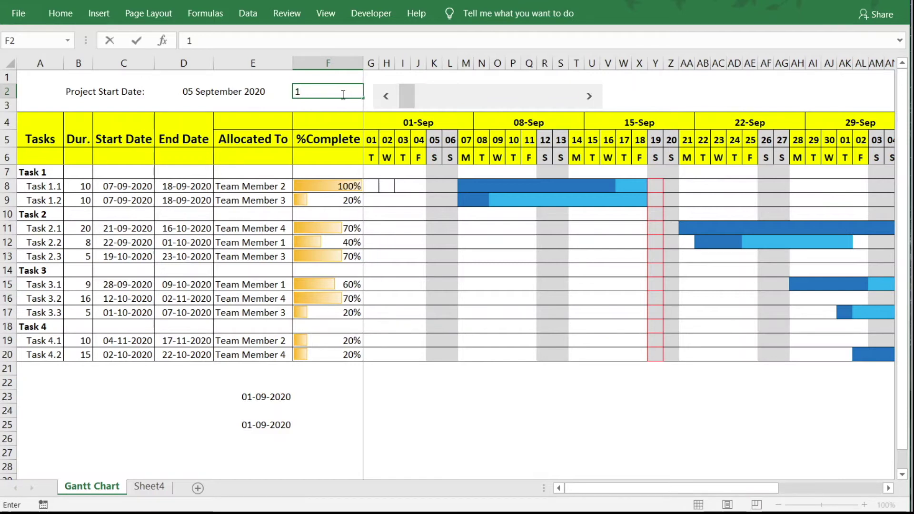
{"action": "type", "text": "0"}
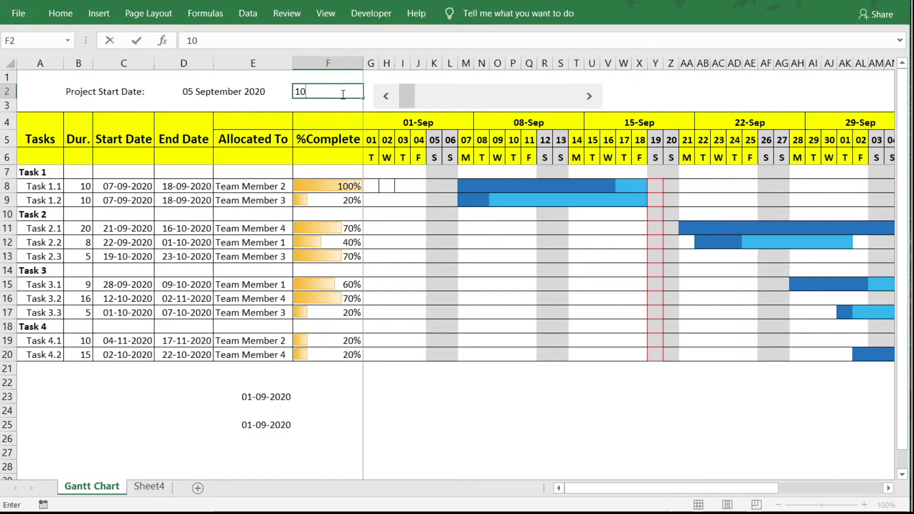
{"action": "key", "text": "Return"}
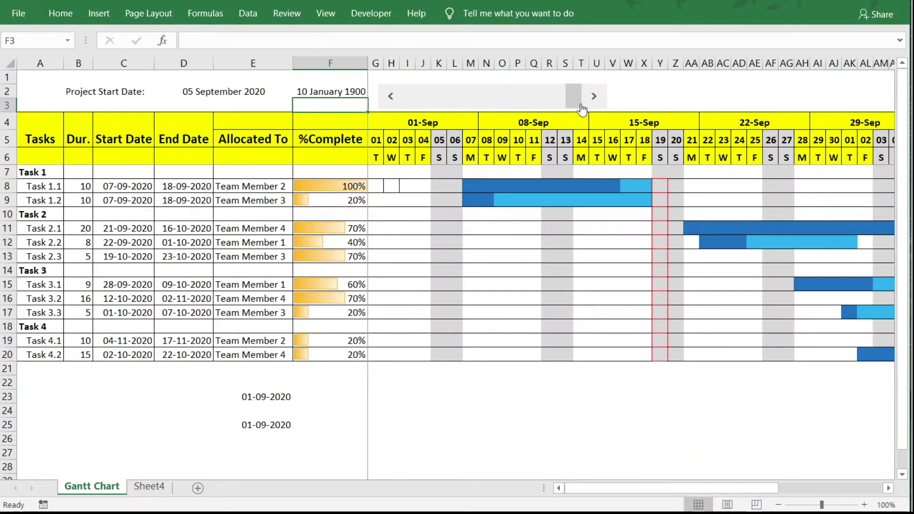
Format the scroll bar's linked cell F2 as a Number with 0 decimal places.
{"action": "left_click", "coordinate": [339, 91]}
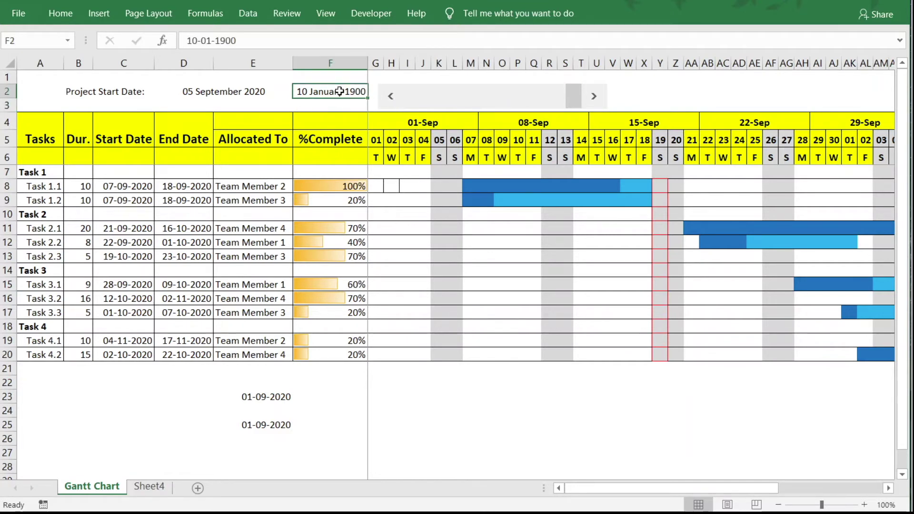
{"action": "right_click", "coordinate": [339, 92]}
{"action": "key", "text": "Escape"}
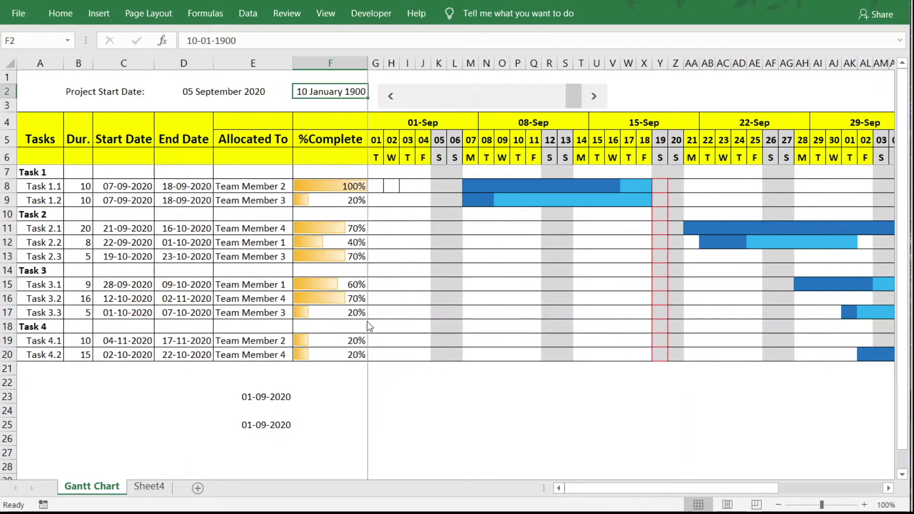
{"action": "key", "text": "ctrl+1"}
{"action": "left_click", "coordinate": [224, 245]}
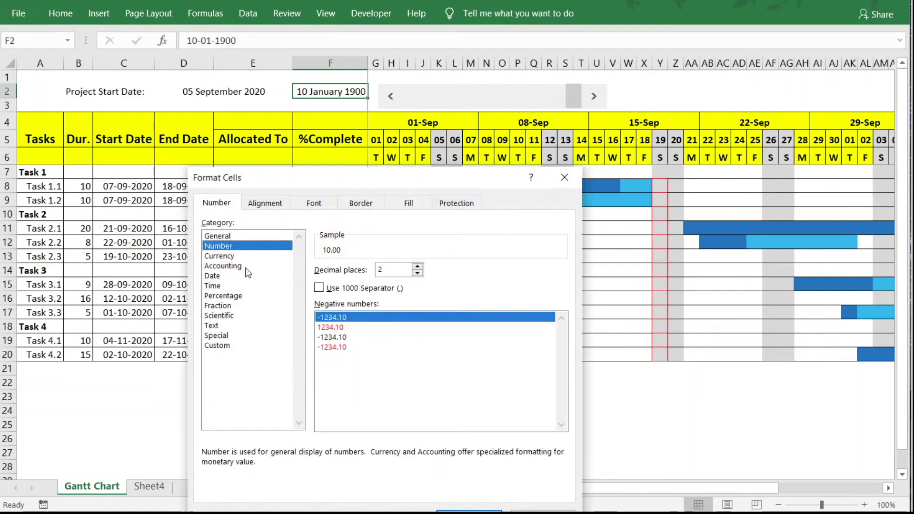
{"action": "left_click", "coordinate": [469, 512]}
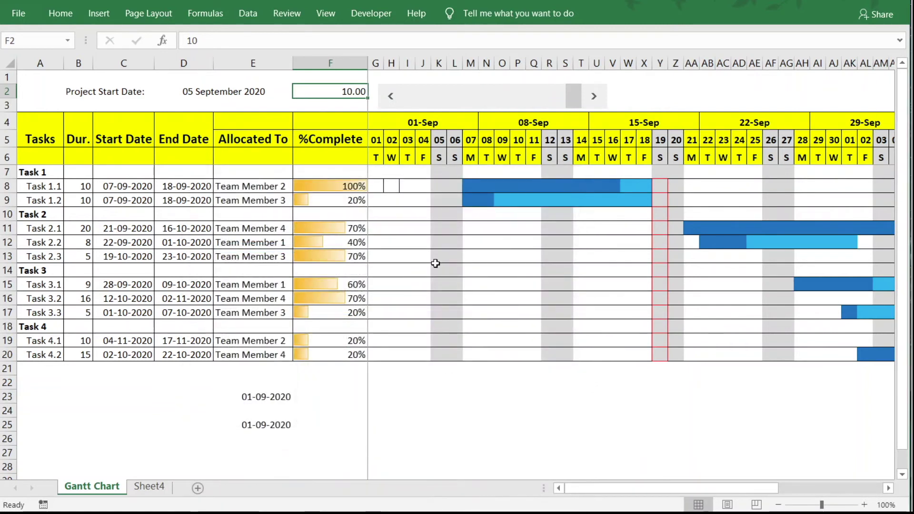
{"action": "right_click", "coordinate": [344, 93]}
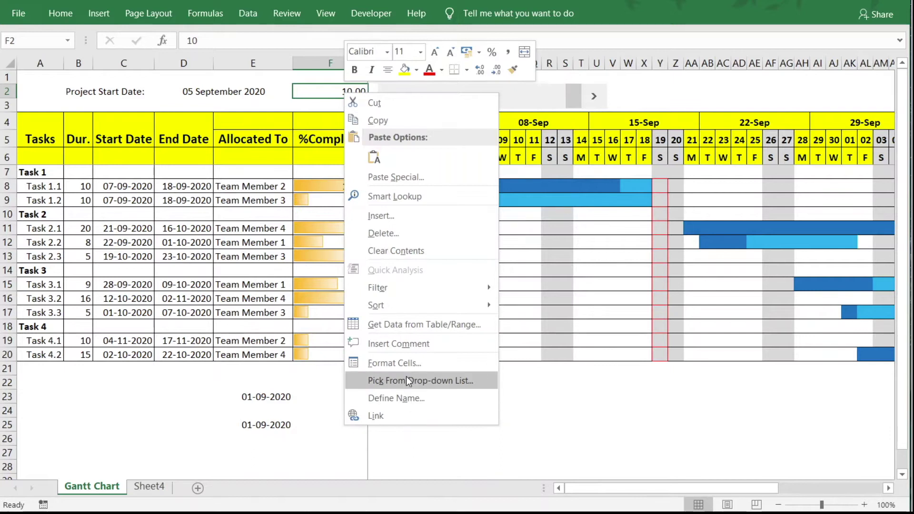
{"action": "left_click", "coordinate": [408, 362]}
{"action": "left_click", "coordinate": [436, 278]}
{"action": "left_click", "coordinate": [437, 278]}
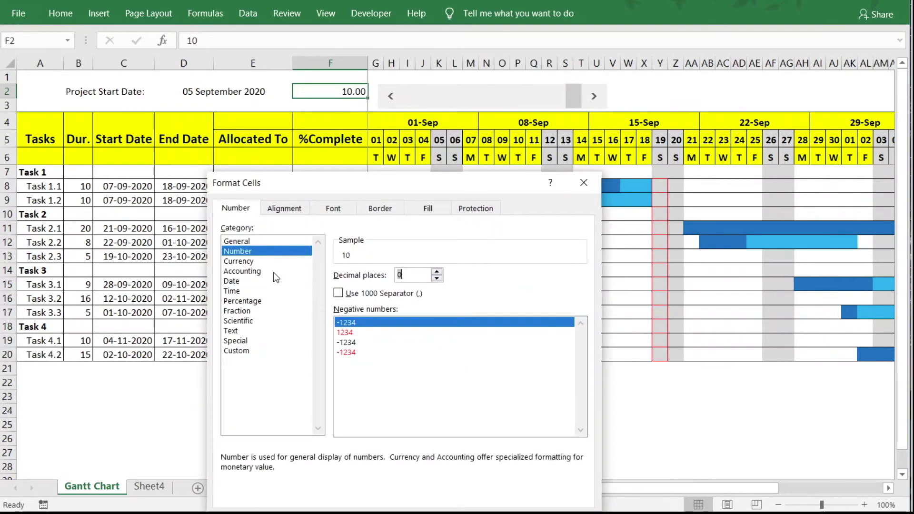
{"action": "key", "text": "Return"}
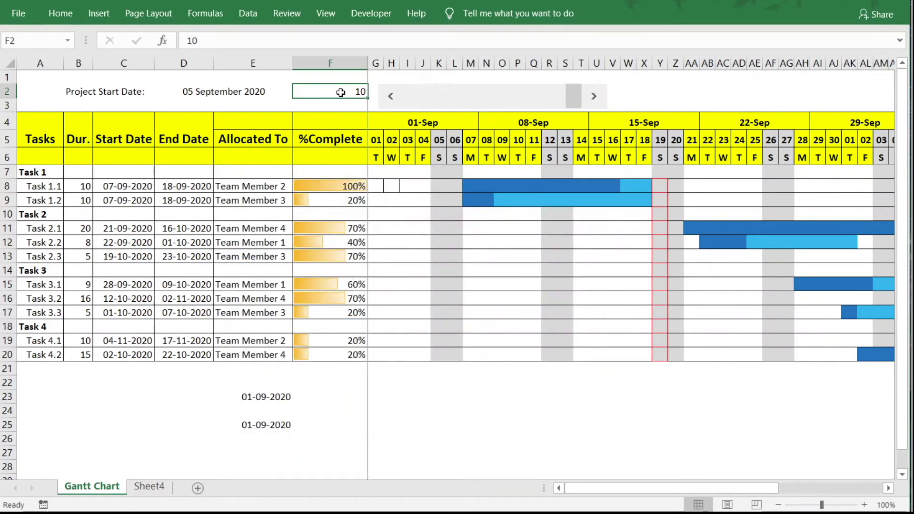
Test the scroll bar link by entering 5 in cell F2, and move the scroll bar back to 0.
{"action": "type", "text": "5"}
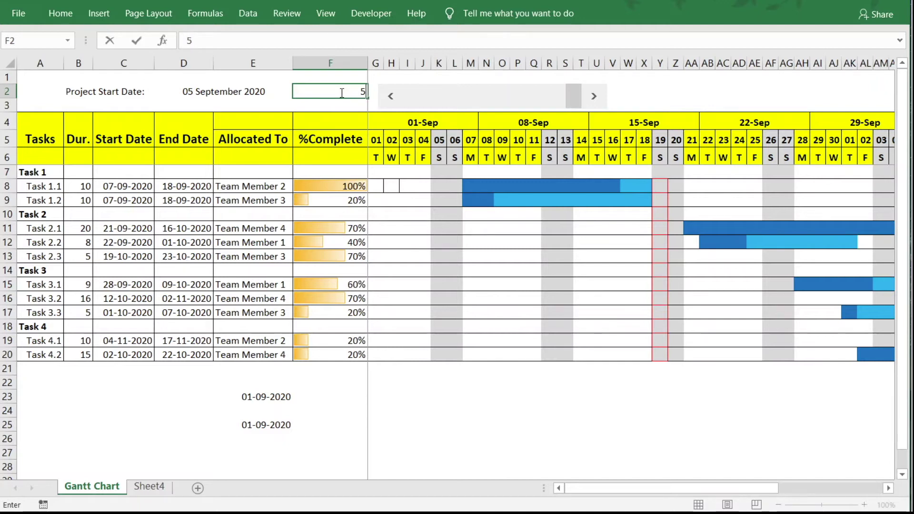
{"action": "key", "text": "Return"}
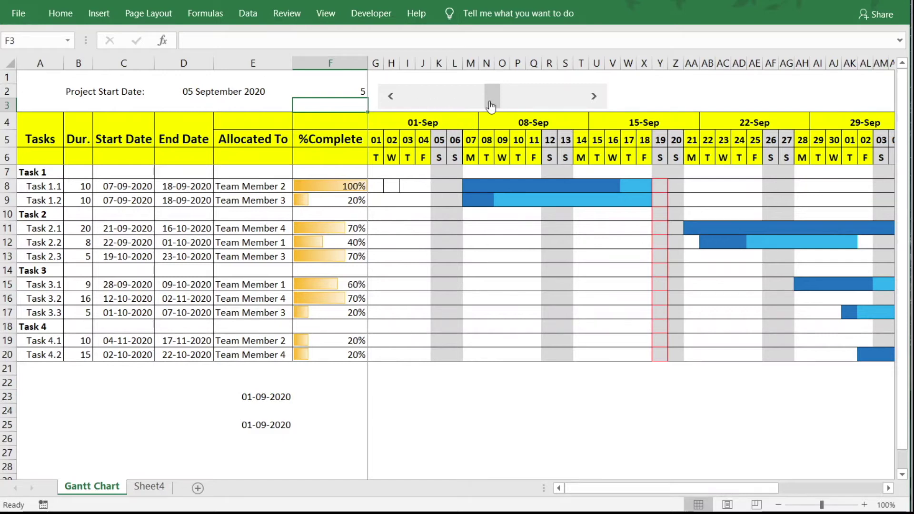
{"action": "left_click", "coordinate": [376, 141]}
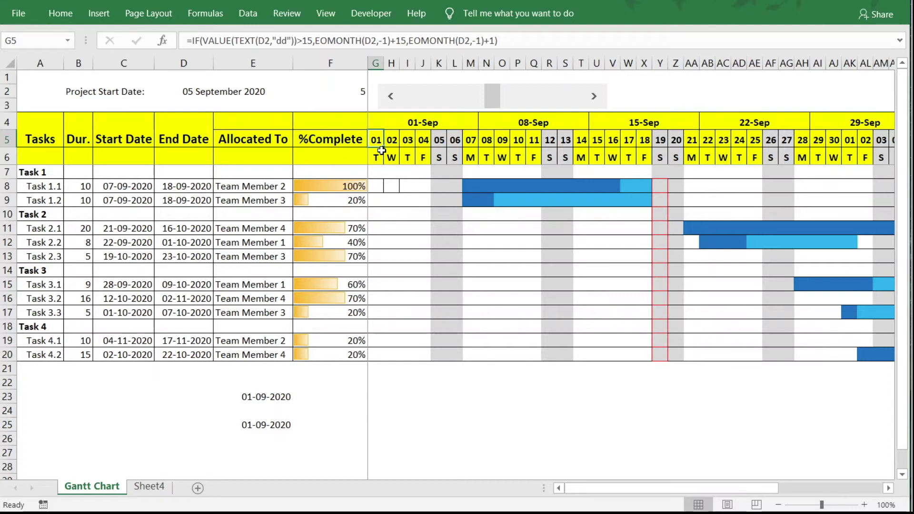
{"action": "left_click", "coordinate": [455, 396]}
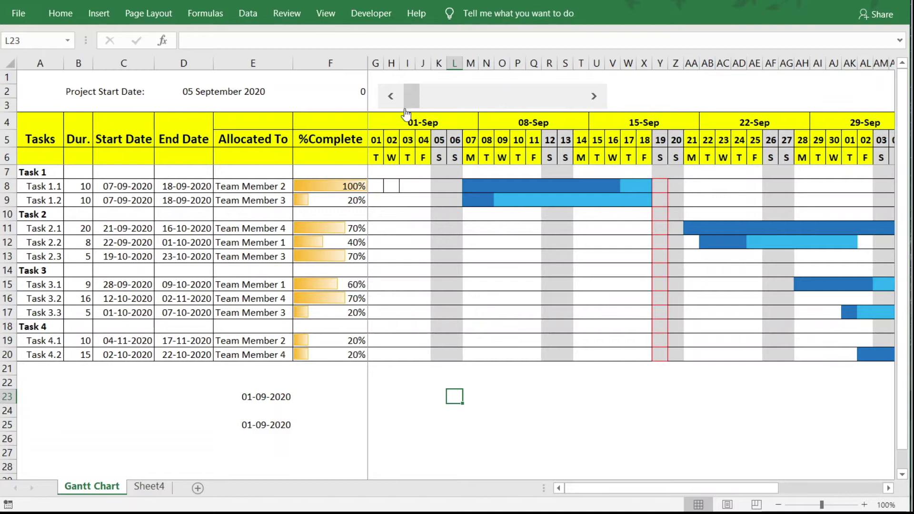
Append +F2 to the timeline start date formula in cell G5 and advance the scroll bar one step to test it.
{"action": "left_click", "coordinate": [377, 141]}
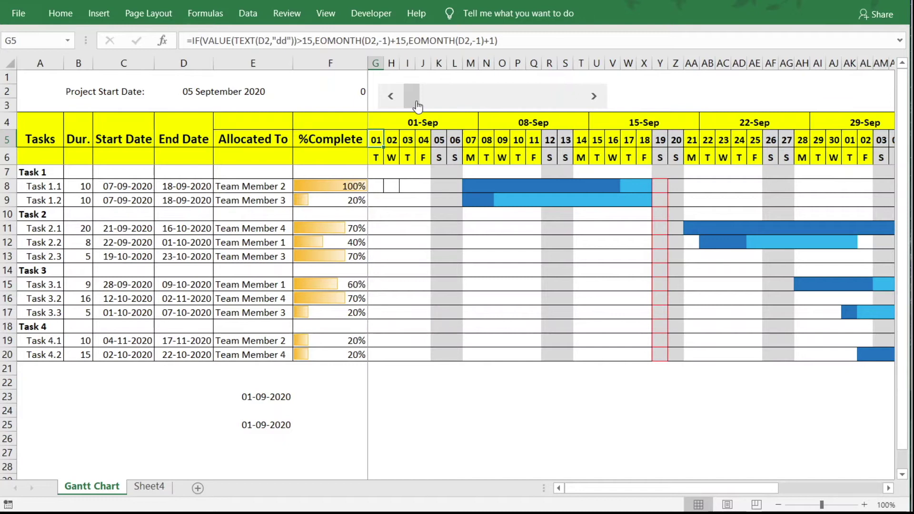
{"action": "left_click", "coordinate": [352, 94]}
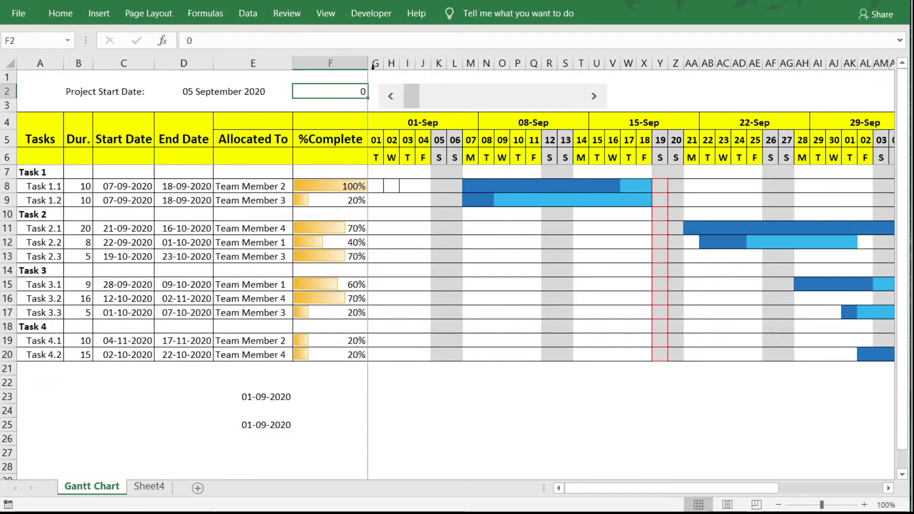
{"action": "left_click", "coordinate": [378, 145]}
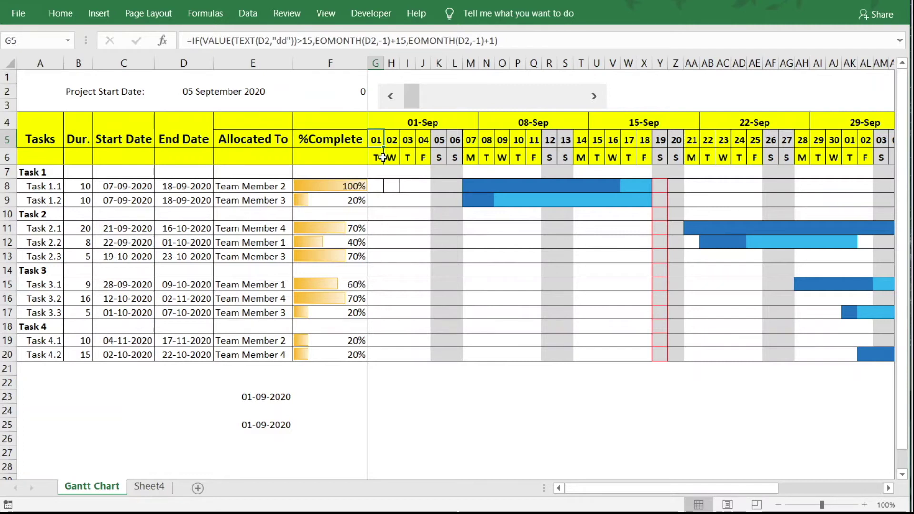
{"action": "left_click", "coordinate": [523, 41]}
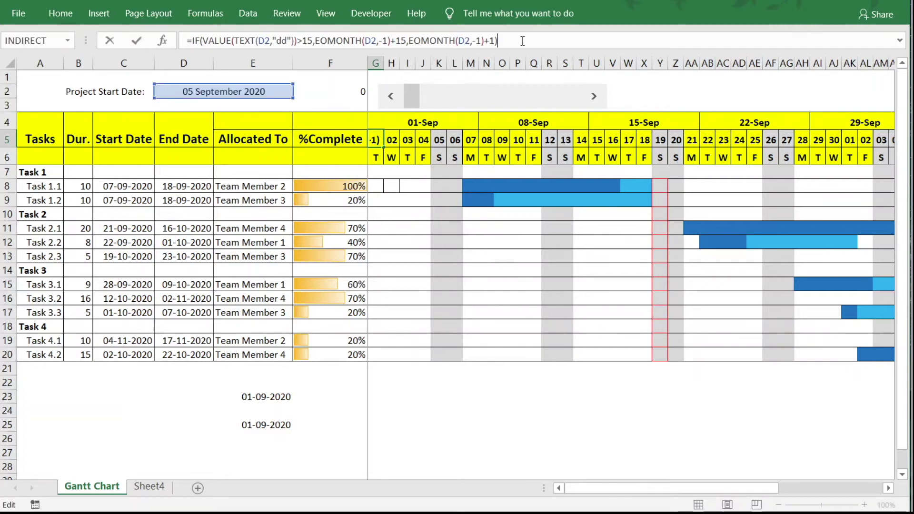
{"action": "type", "text": "+"}
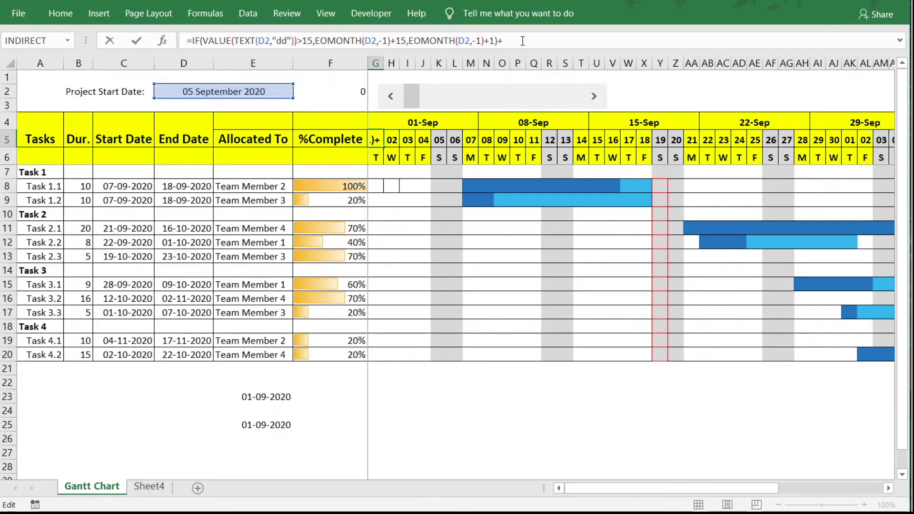
{"action": "left_click", "coordinate": [339, 92]}
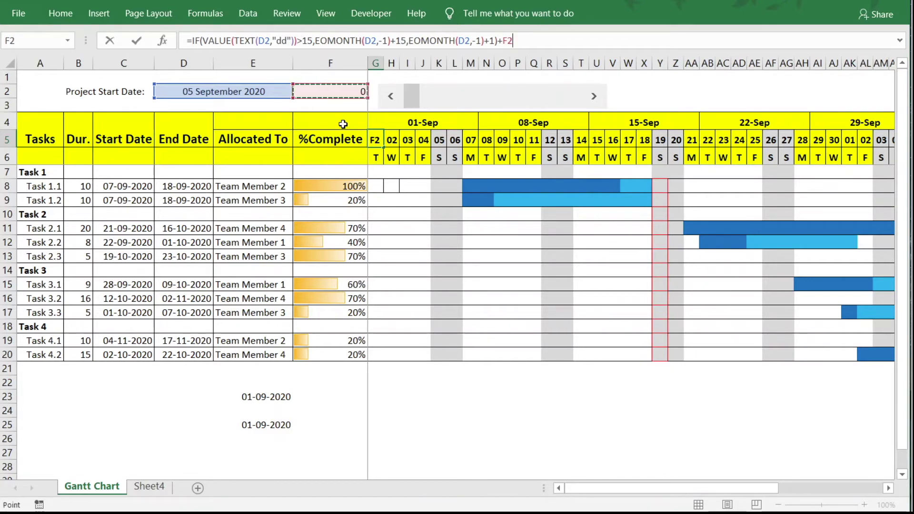
{"action": "key", "text": "Return"}
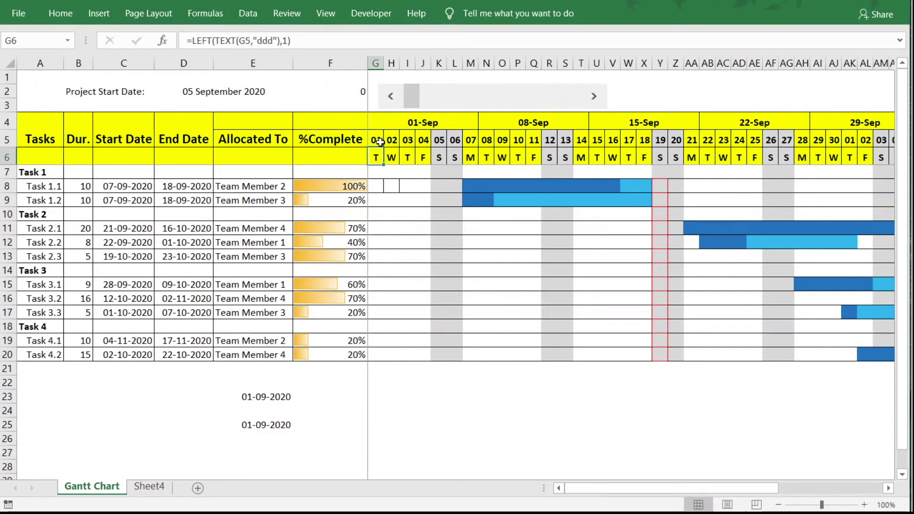
{"action": "left_click", "coordinate": [596, 98]}
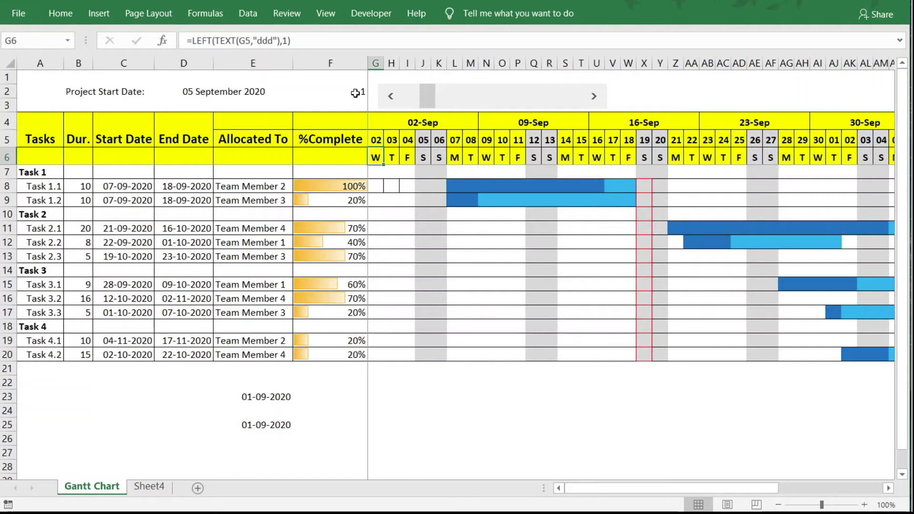
Multiply F2 by 7 at the end of G5's formula, and test the scroll bar one step forward and back.
{"action": "left_click", "coordinate": [377, 139]}
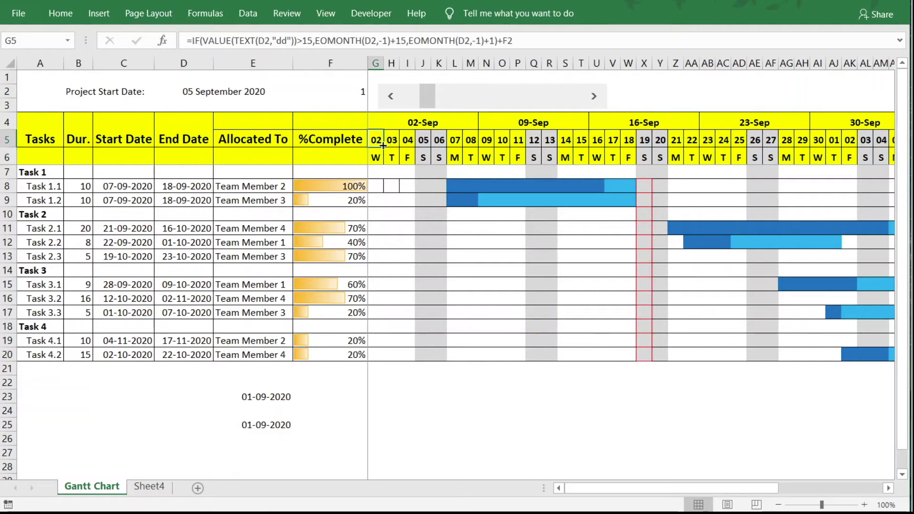
{"action": "left_click", "coordinate": [516, 41]}
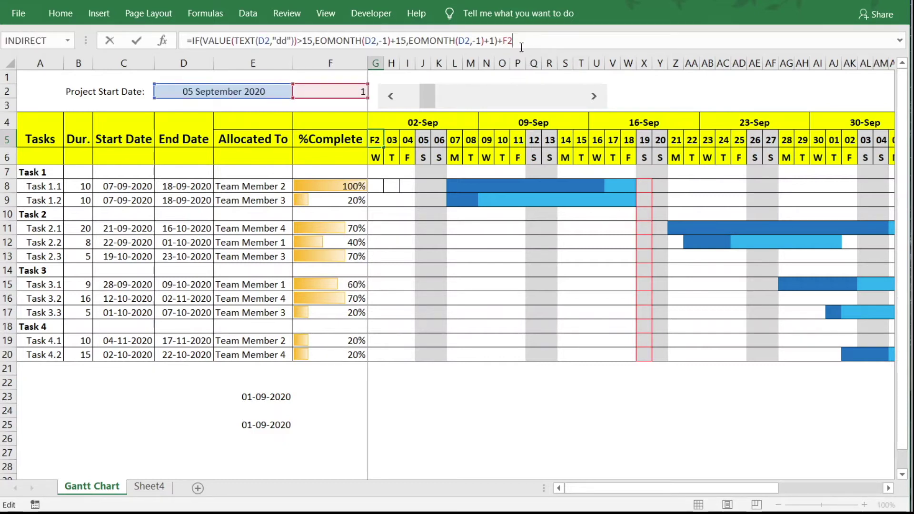
{"action": "type", "text": "*7"}
{"action": "key", "text": "Return"}
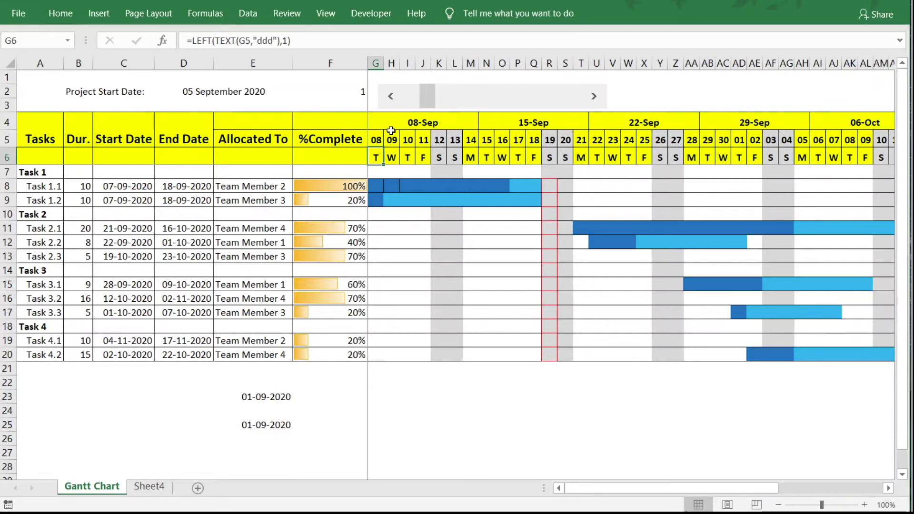
{"action": "left_click", "coordinate": [594, 96]}
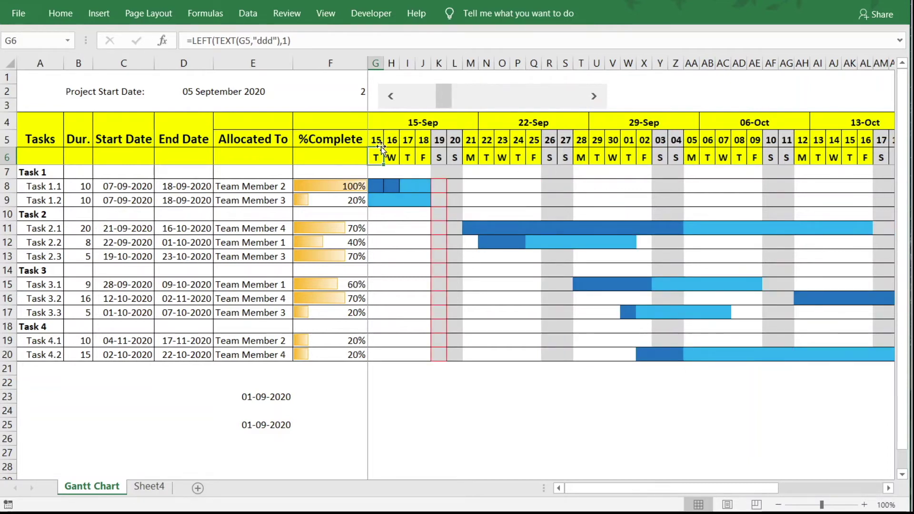
{"action": "left_click", "coordinate": [390, 95]}
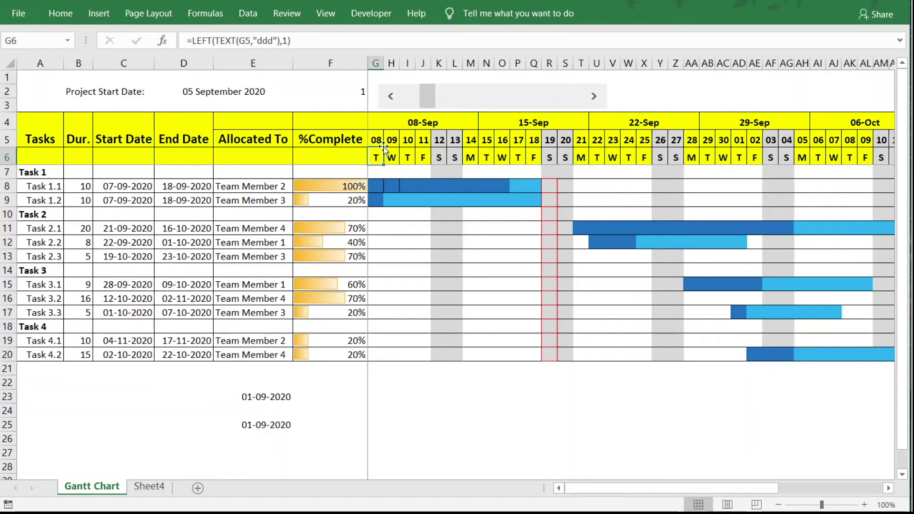
Set the font color of the linked cell F2 to white to hide its value.
{"action": "left_click", "coordinate": [349, 95]}
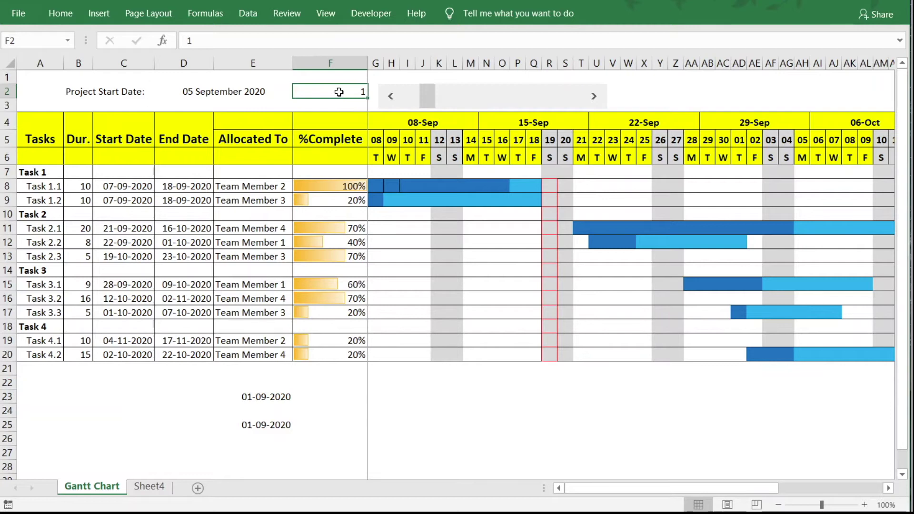
{"action": "right_click", "coordinate": [339, 93]}
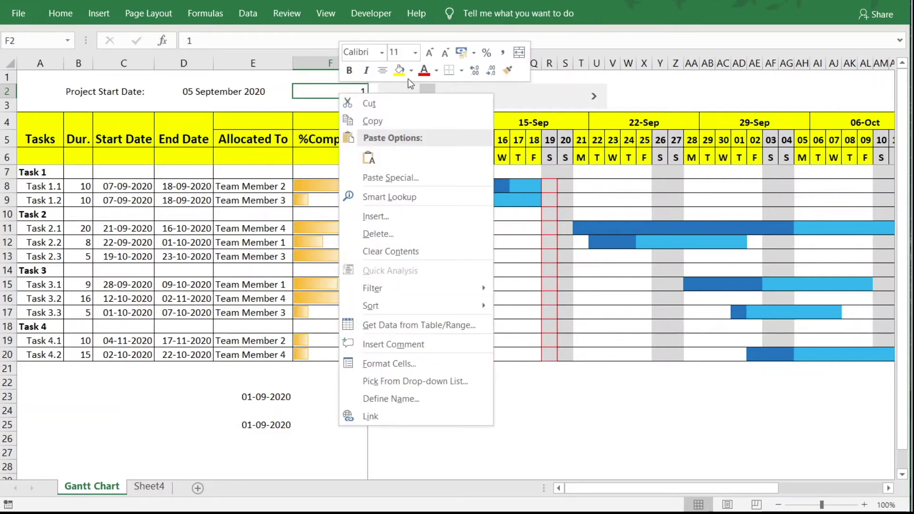
{"action": "left_click", "coordinate": [437, 71]}
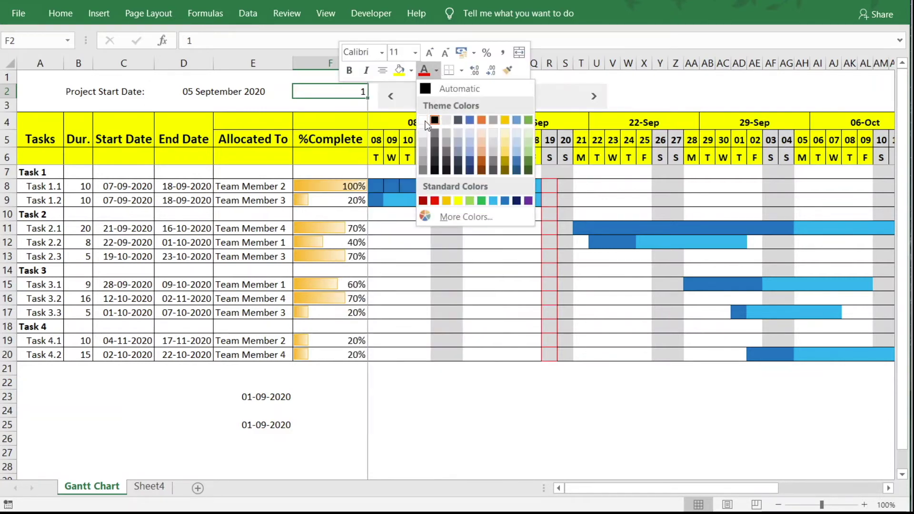
{"action": "left_click", "coordinate": [424, 121]}
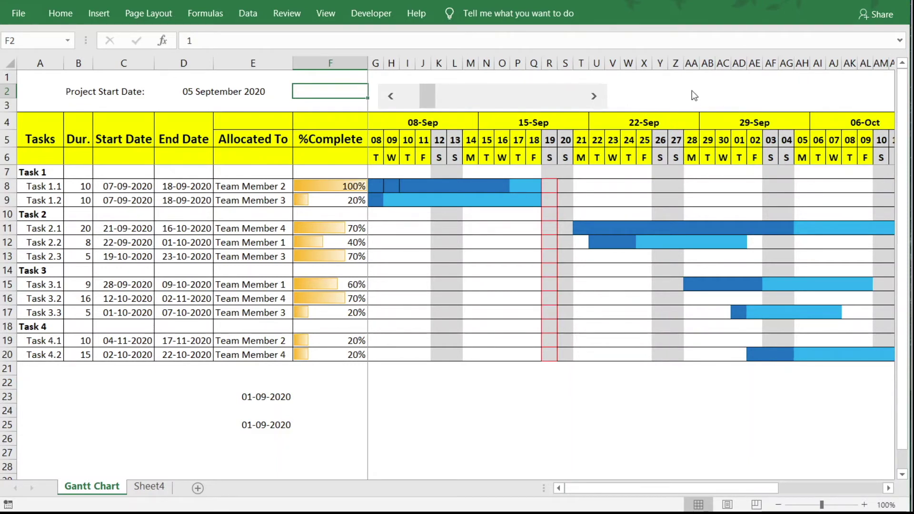
Advance the scroll bar to 2 and clear the leftover test dates in cells E23 and E25.
{"action": "key", "text": "Right"}
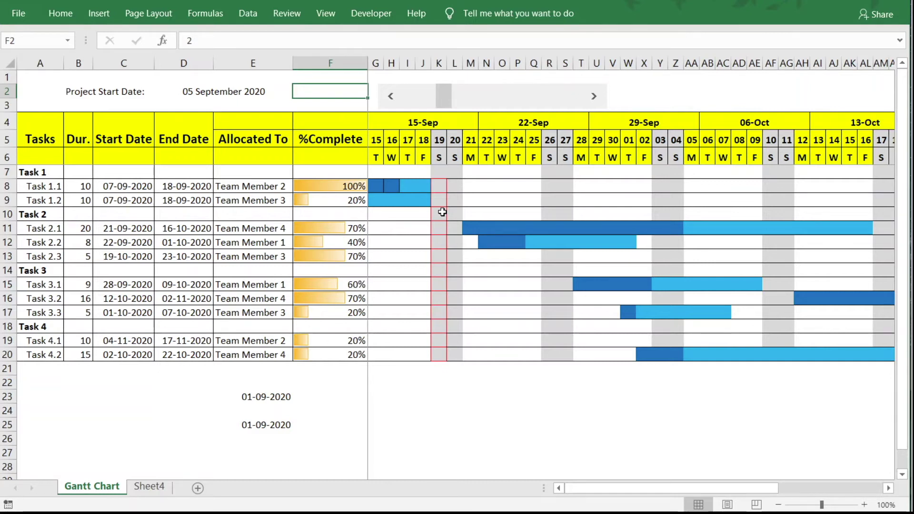
{"action": "left_click", "coordinate": [278, 396]}
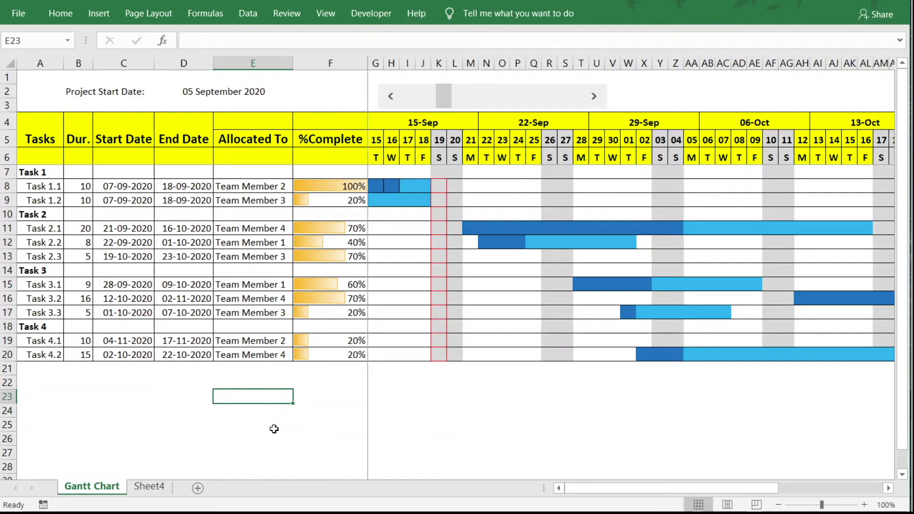
Review the Holidays named range on Sheet4, checking its name and the holiday dates in D4:D7 it refers to.
{"action": "left_click", "coordinate": [158, 489]}
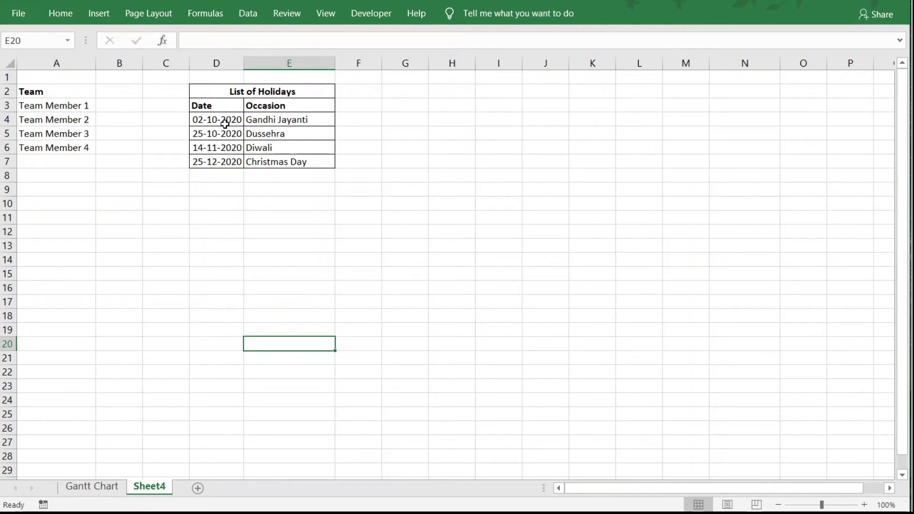
{"action": "left_click_drag", "start_coordinate": [224, 119], "coordinate": [222, 161]}
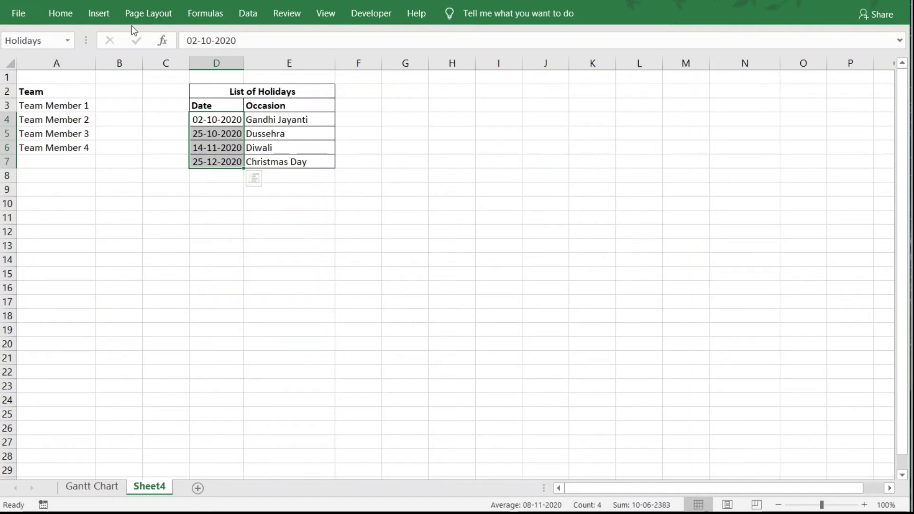
{"action": "left_click", "coordinate": [215, 18]}
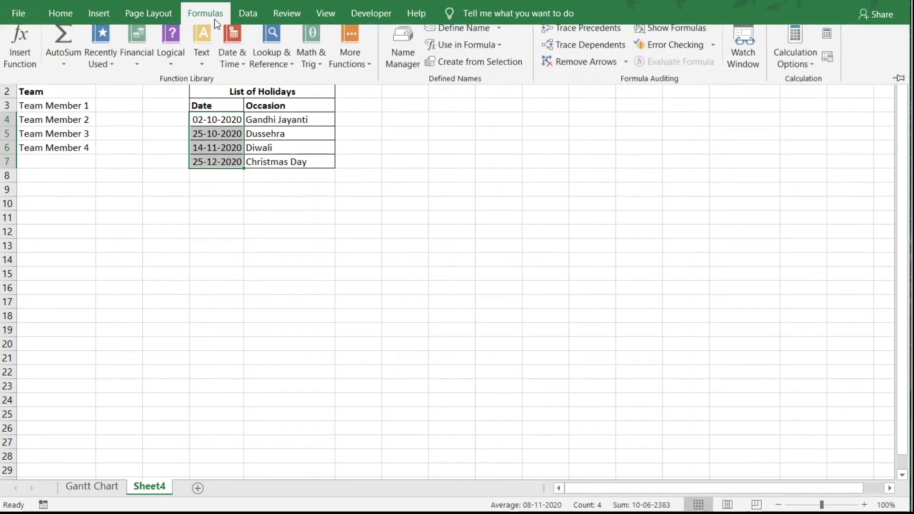
{"action": "left_click", "coordinate": [407, 46]}
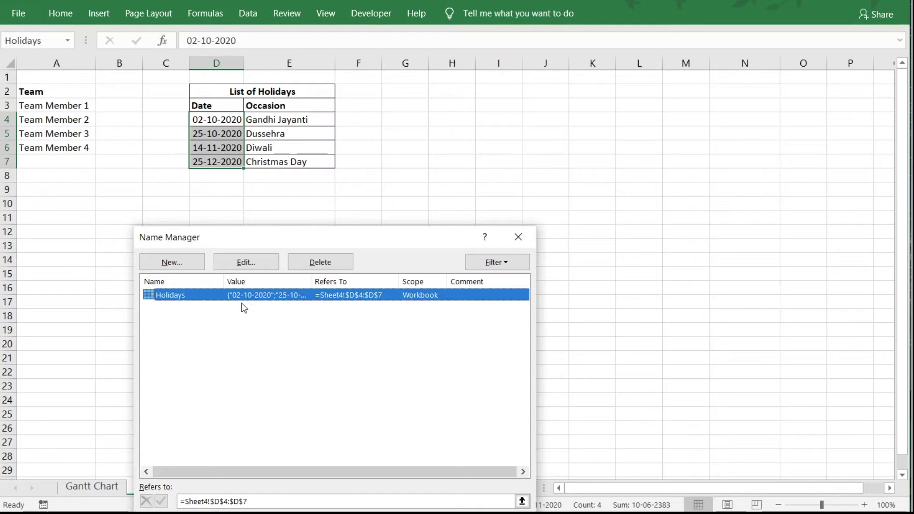
{"action": "left_click", "coordinate": [254, 268]}
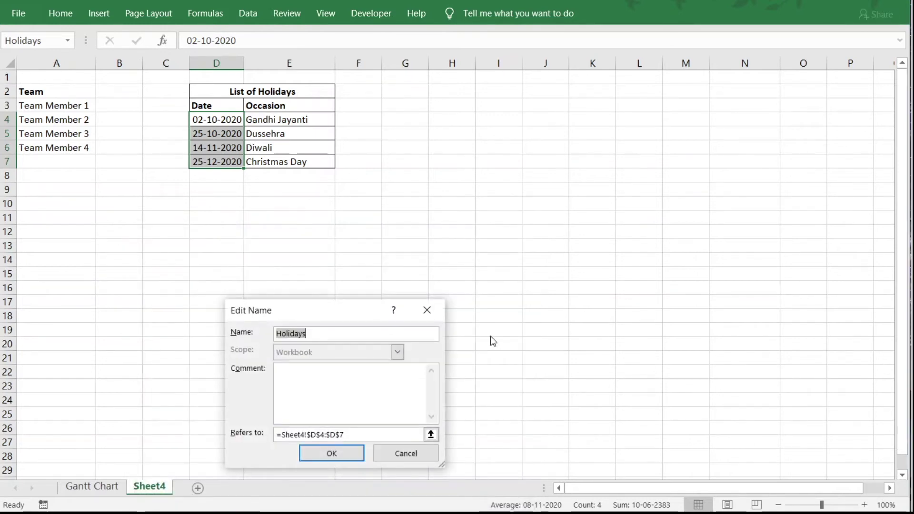
{"action": "left_click_drag", "start_coordinate": [342, 313], "coordinate": [626, 139]}
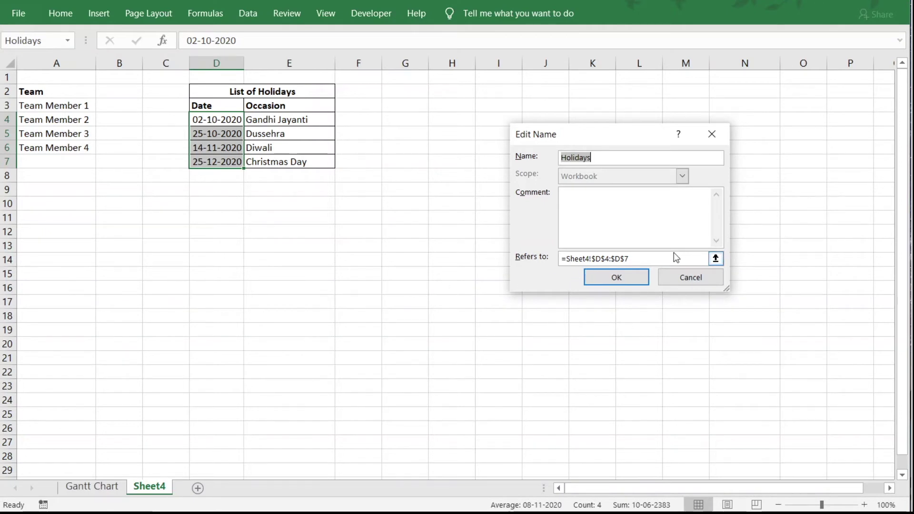
{"action": "left_click", "coordinate": [618, 278]}
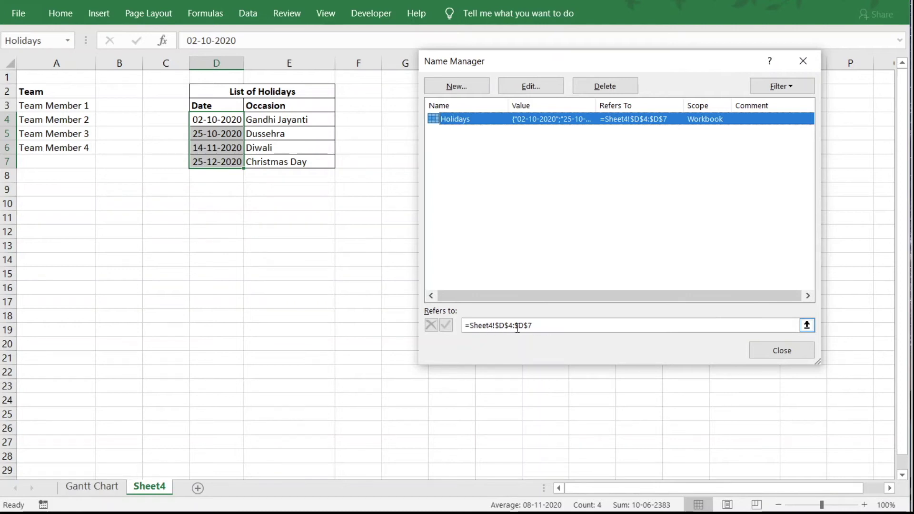
{"action": "left_click", "coordinate": [779, 350]}
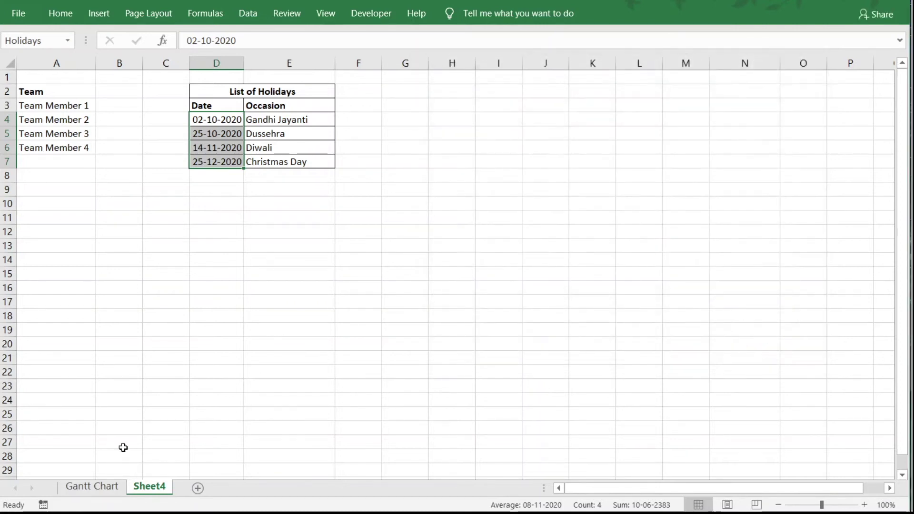
Enter the test formula =MATCH(G5,Holidays,0) in cell E23 of the Gantt Chart sheet.
{"action": "left_click", "coordinate": [101, 490]}
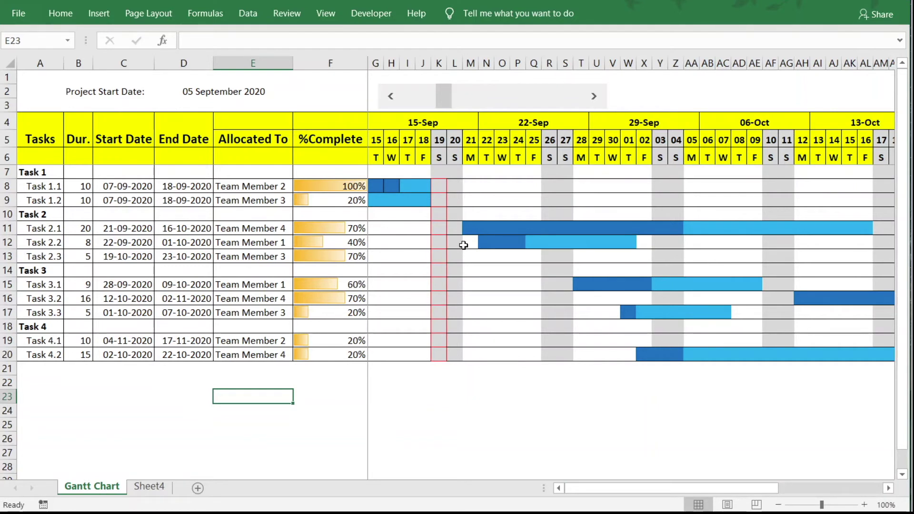
{"action": "type", "text": "="}
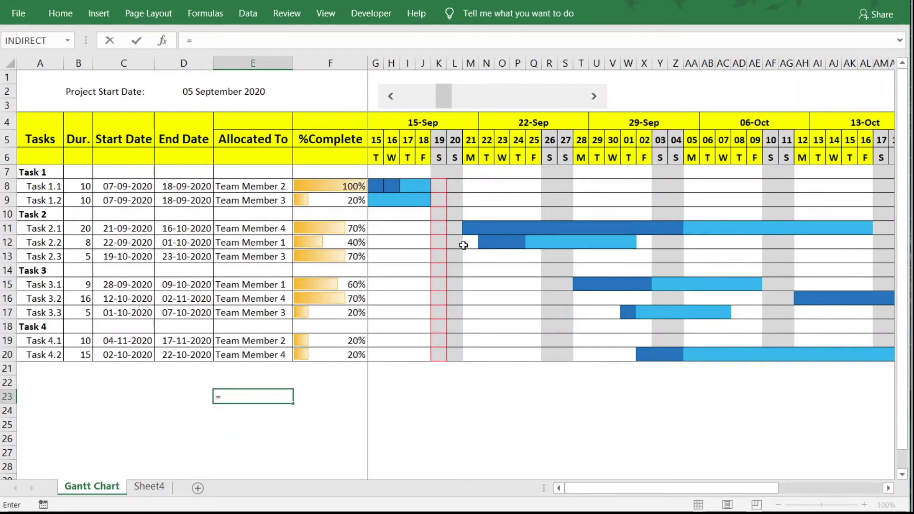
{"action": "type", "text": "match"}
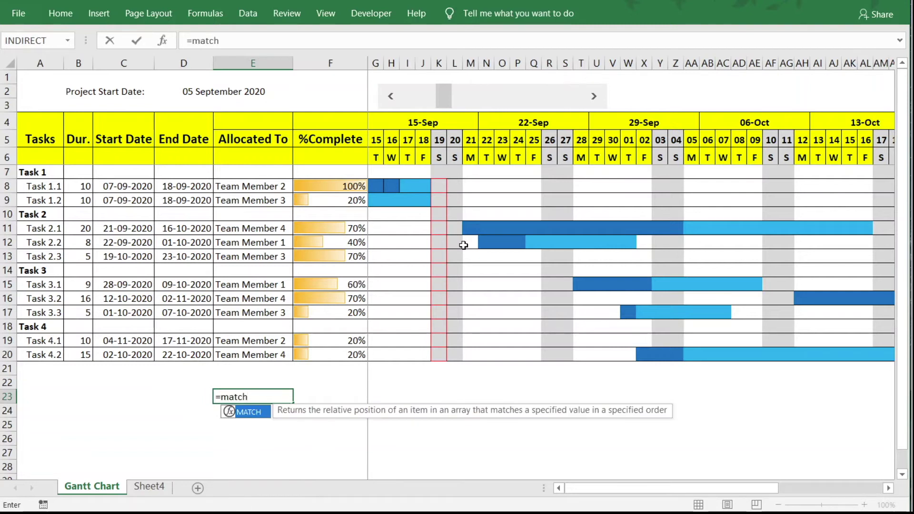
{"action": "type", "text": "("}
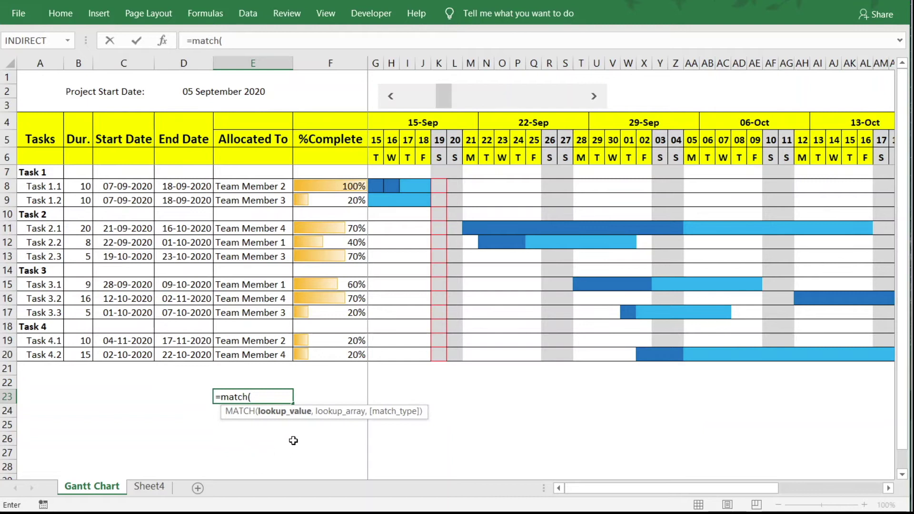
{"action": "left_click", "coordinate": [381, 144]}
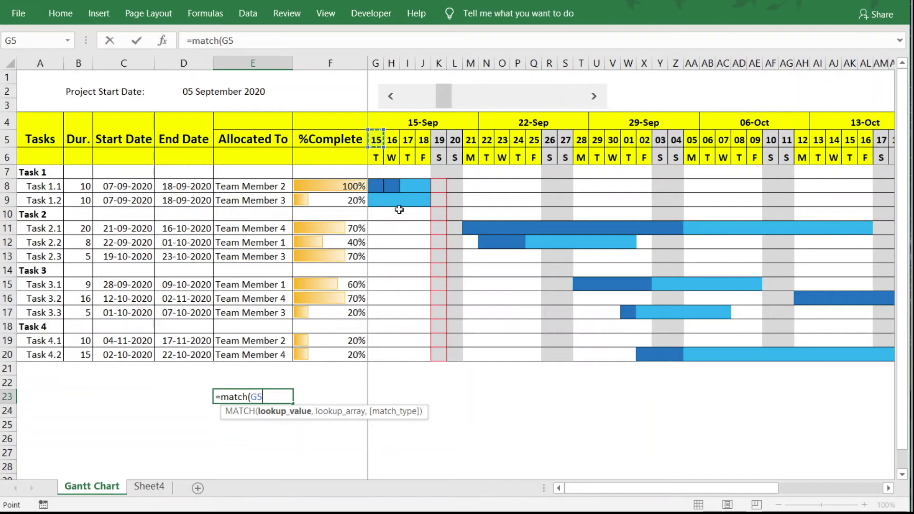
{"action": "type", "text": ","}
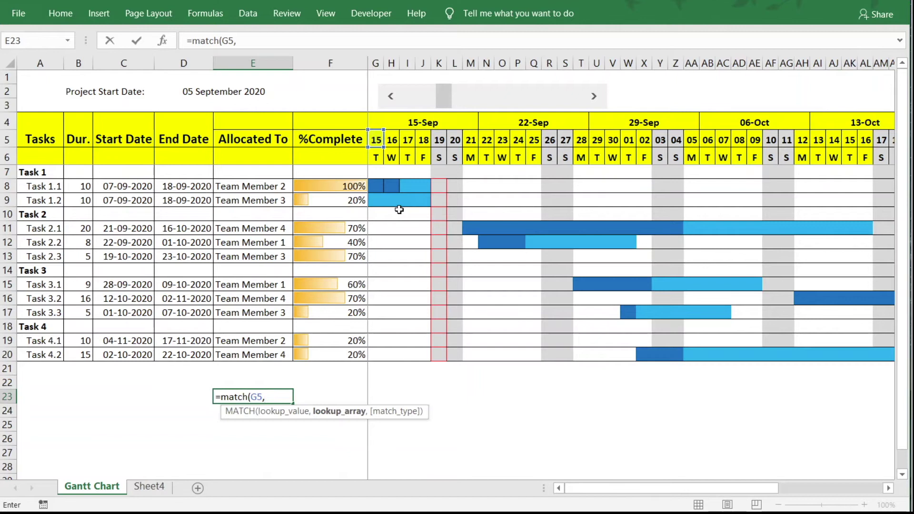
{"action": "type", "text": "holidays"}
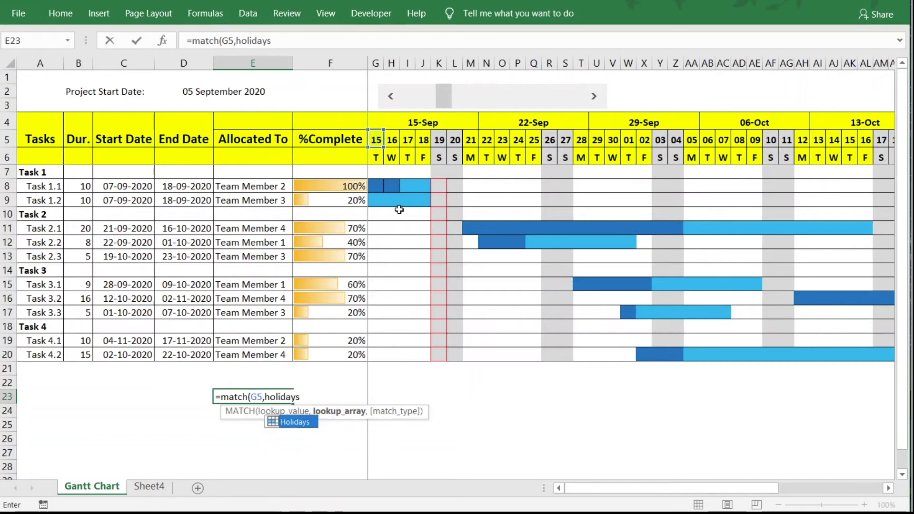
{"action": "left_click", "coordinate": [304, 427]}
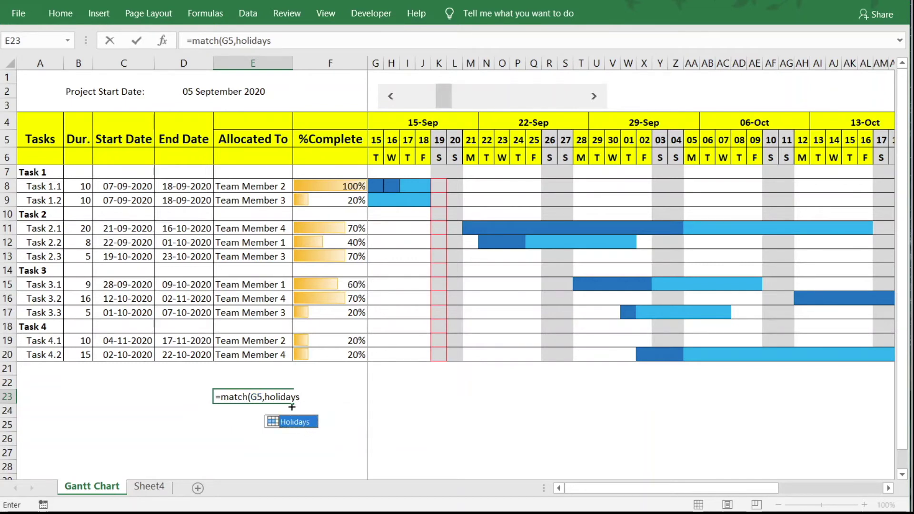
{"action": "double_click", "coordinate": [290, 422]}
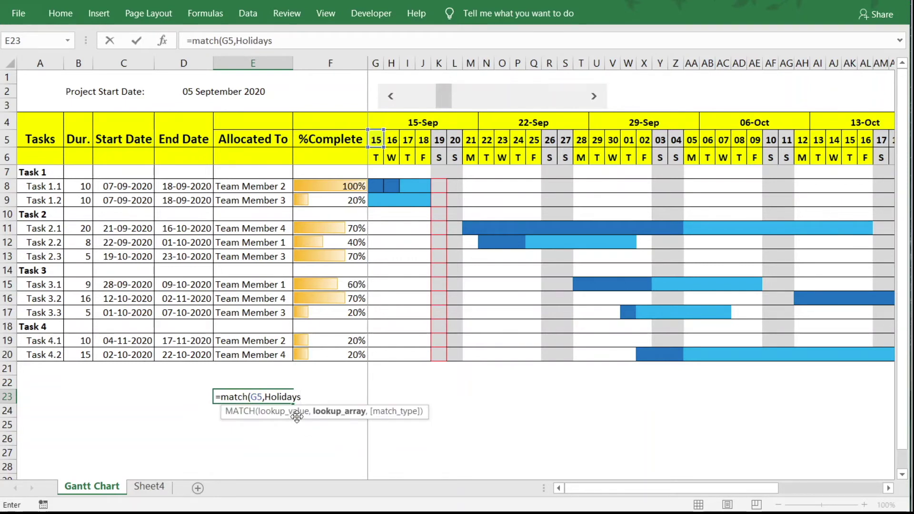
{"action": "type", "text": ","}
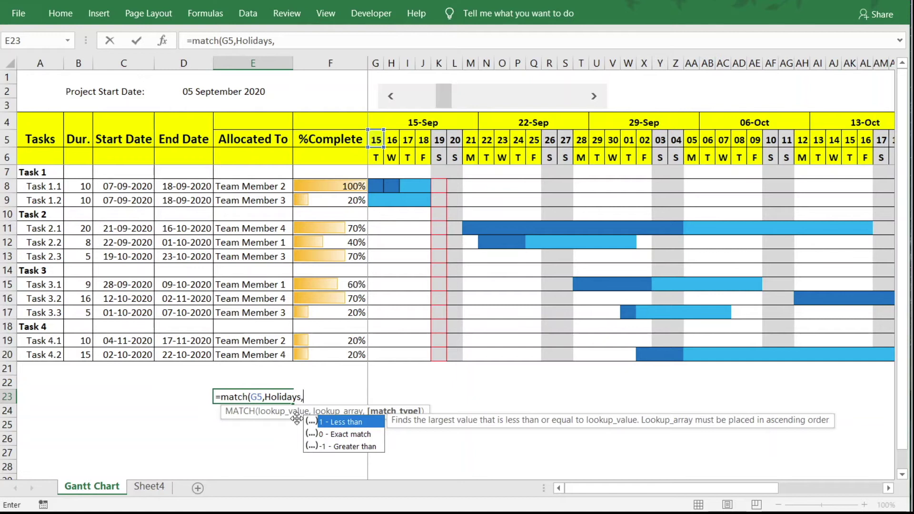
{"action": "type", "text": "0)"}
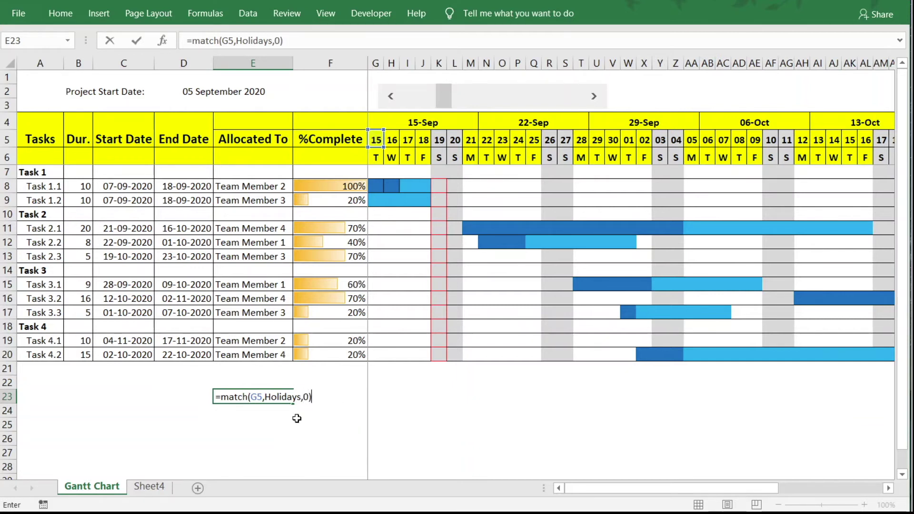
{"action": "key", "text": "Return"}
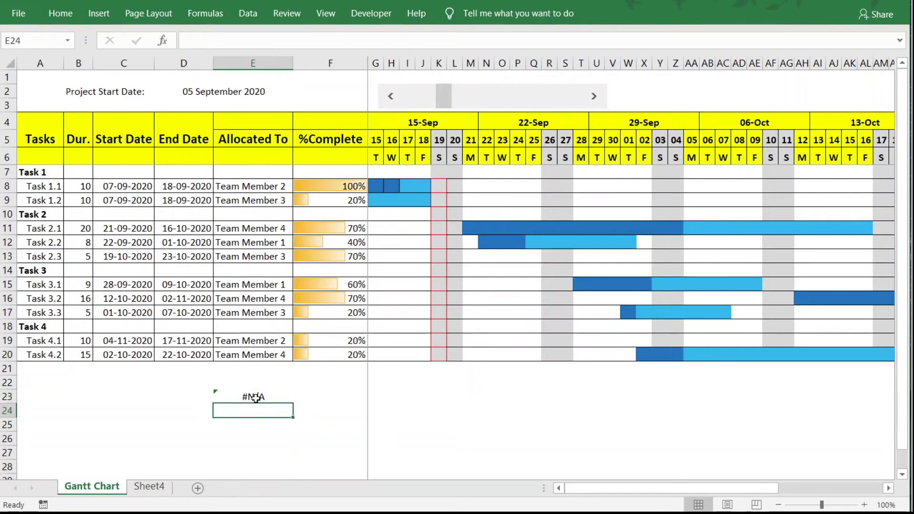
Change the lookup value of the MATCH formula in E23 to X5, the 02 October timeline date.
{"action": "left_click", "coordinate": [256, 398]}
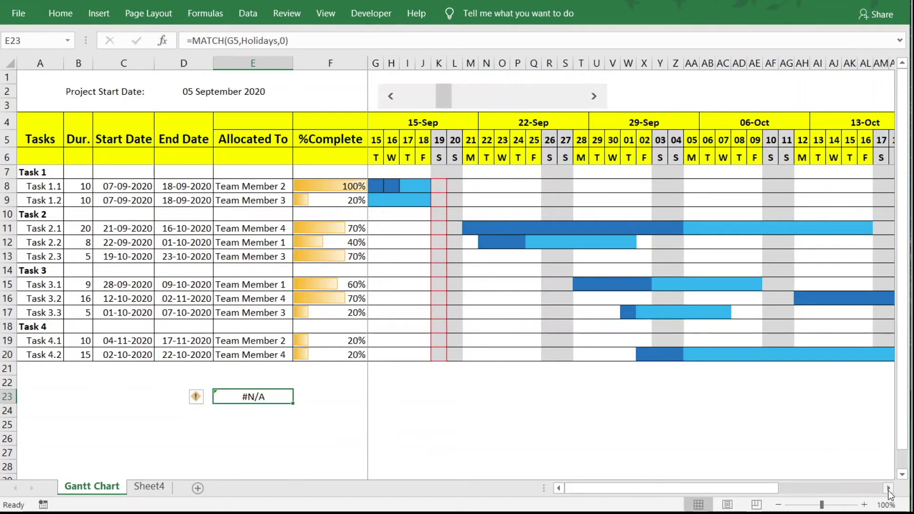
{"action": "left_click_drag", "start_coordinate": [888, 490], "coordinate": [889, 491]}
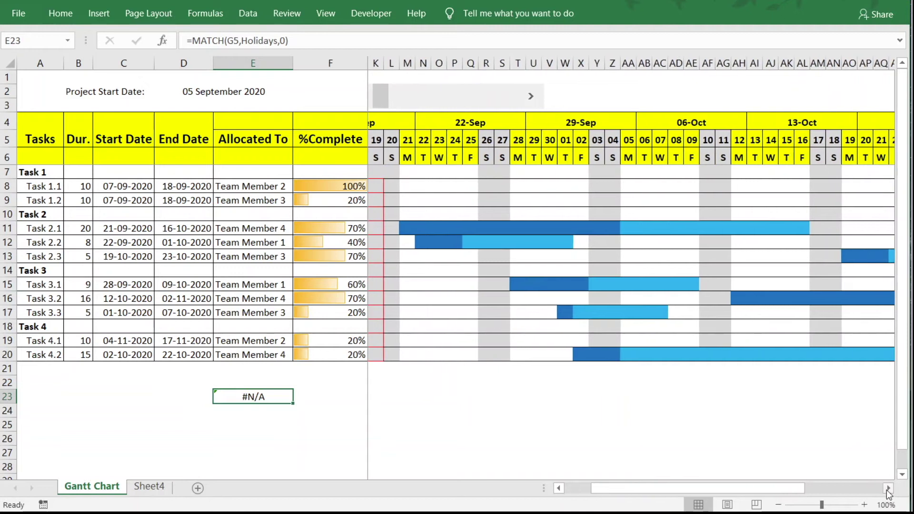
{"action": "left_click", "coordinate": [558, 488]}
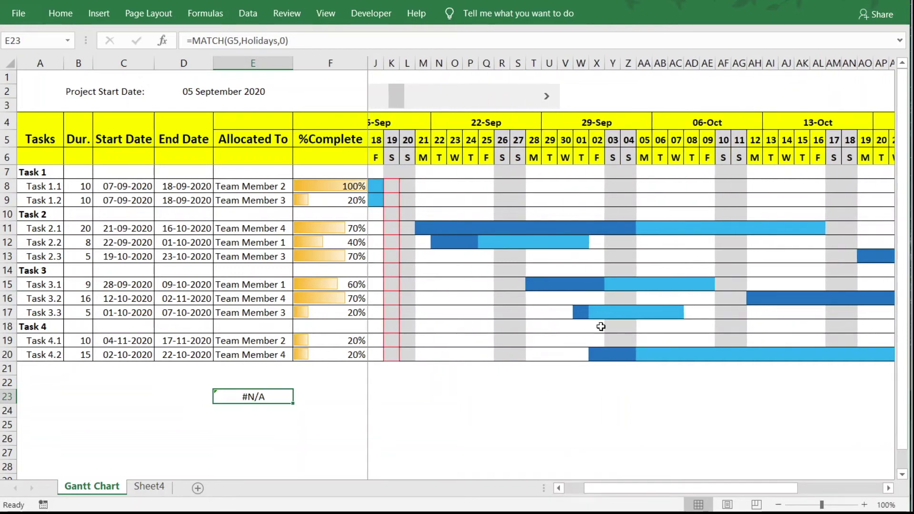
{"action": "left_click", "coordinate": [598, 139]}
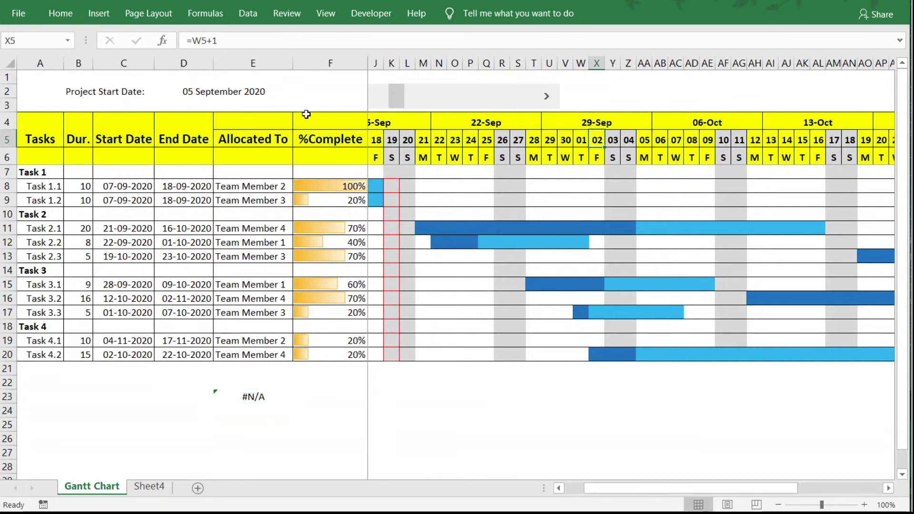
{"action": "left_click", "coordinate": [253, 403]}
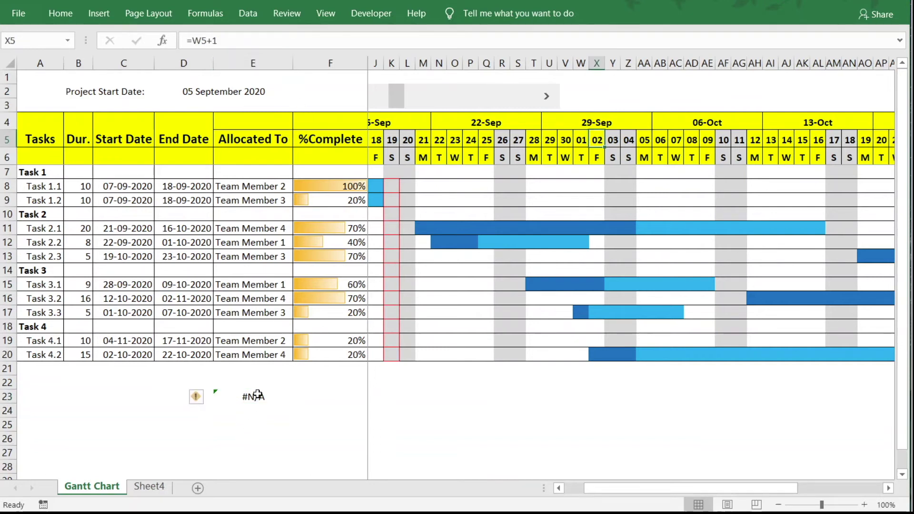
{"action": "double_click", "coordinate": [233, 40]}
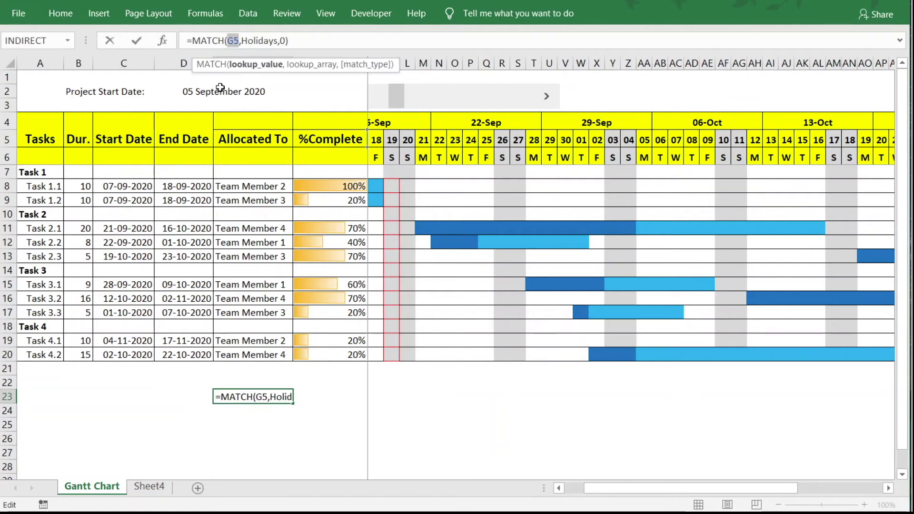
{"action": "type", "text": "X5"}
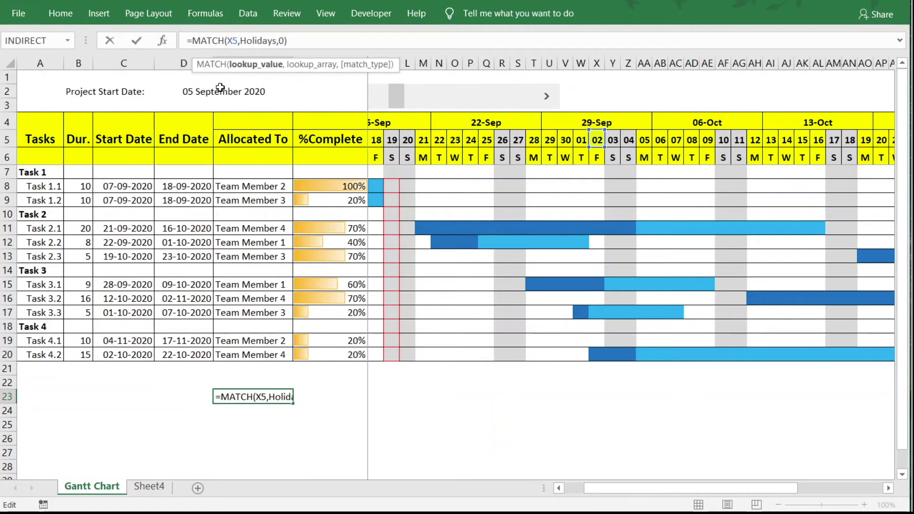
{"action": "key", "text": "Return"}
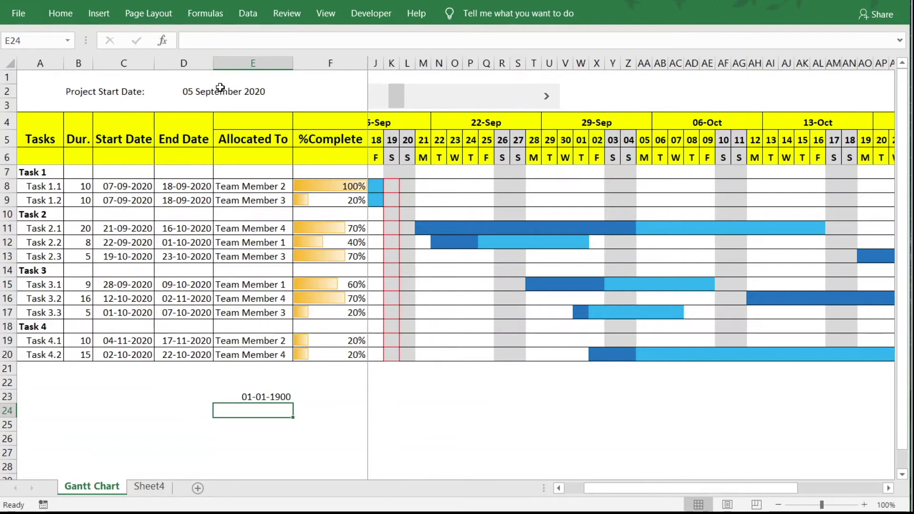
Set the number format of cell E23 to General.
{"action": "left_click", "coordinate": [253, 397]}
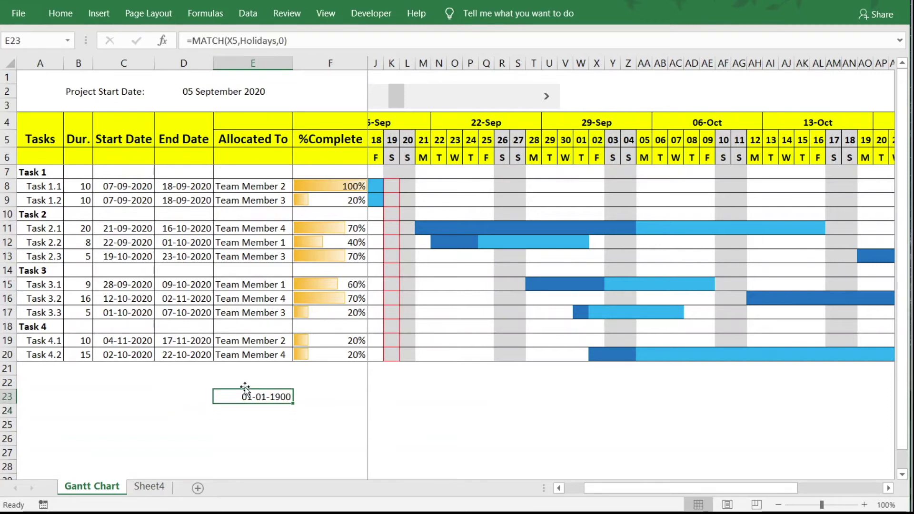
{"action": "right_click", "coordinate": [265, 398]}
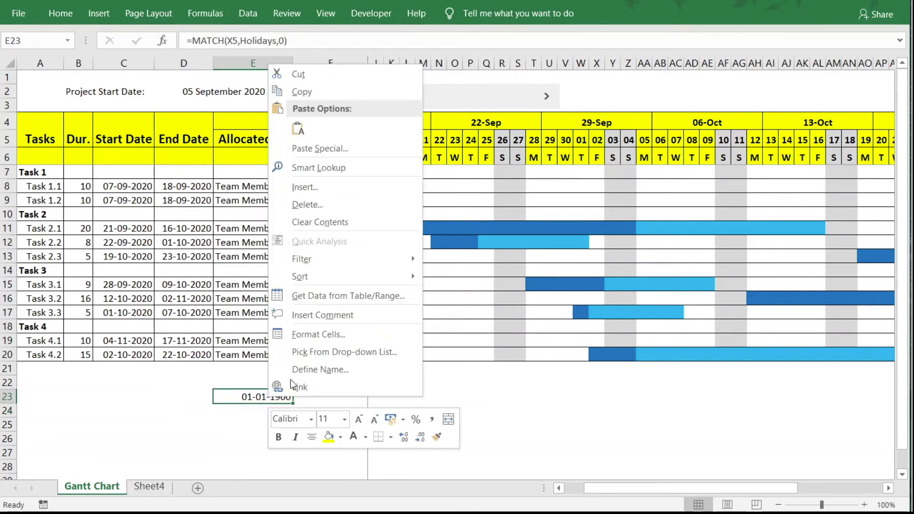
{"action": "left_click", "coordinate": [317, 334]}
{"action": "left_click", "coordinate": [149, 210]}
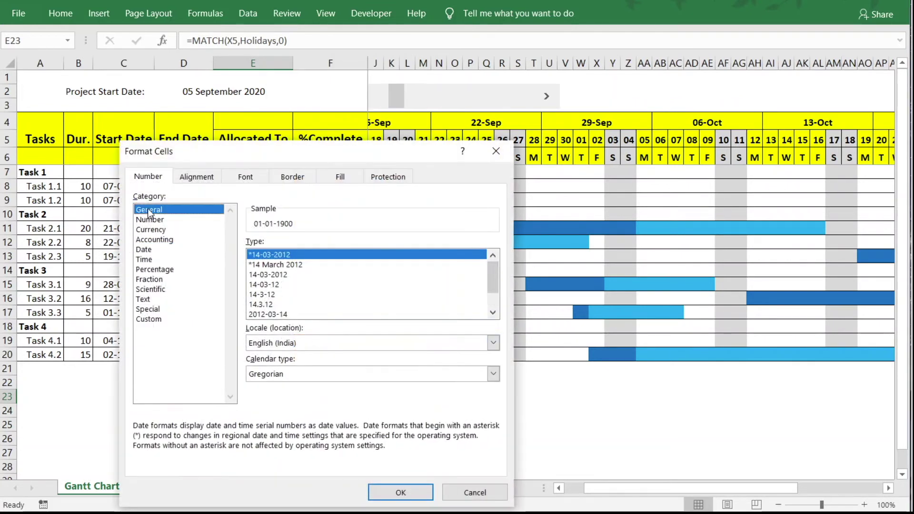
{"action": "left_click", "coordinate": [400, 493]}
{"action": "left_click", "coordinate": [302, 447]}
{"action": "left_click", "coordinate": [266, 399]}
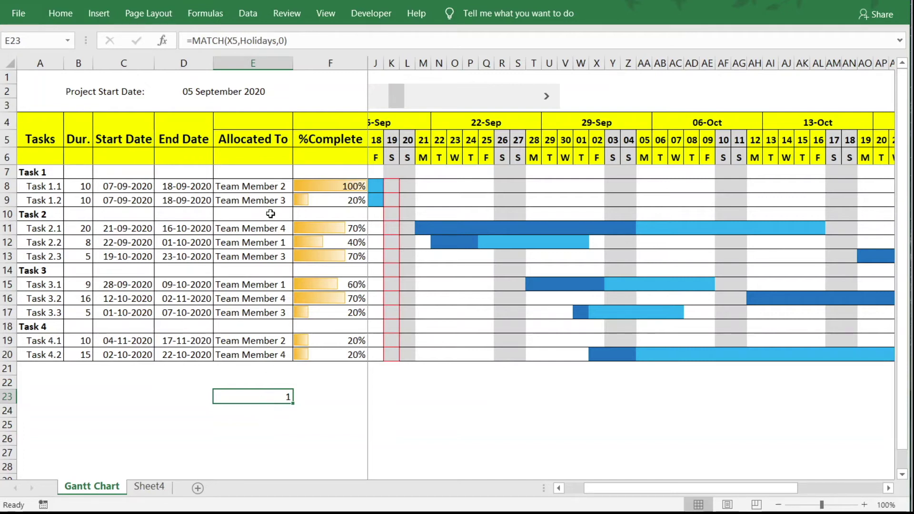
Examine the complete MATCH formula in cell E23 without editing it.
{"action": "left_click_drag", "start_coordinate": [327, 35], "coordinate": [190, 34]}
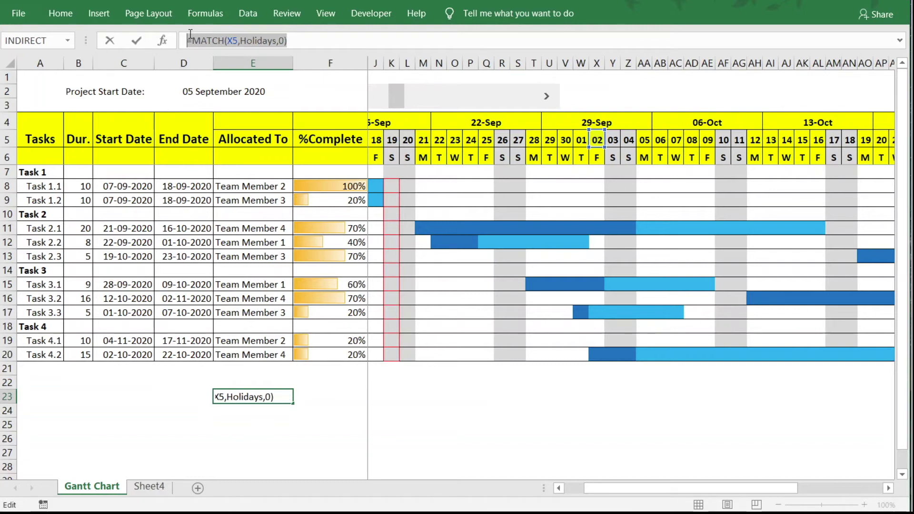
{"action": "key", "text": "Escape"}
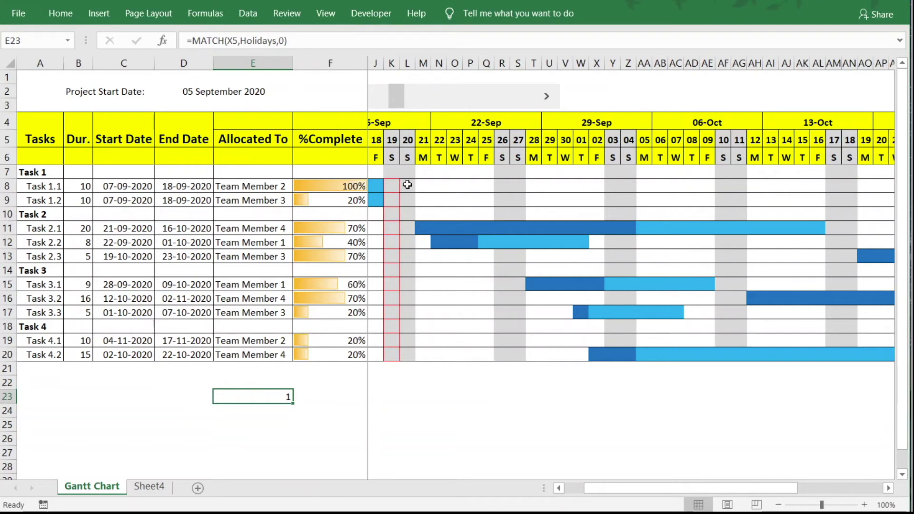
{"action": "left_click_drag", "start_coordinate": [596, 488], "coordinate": [578, 490]}
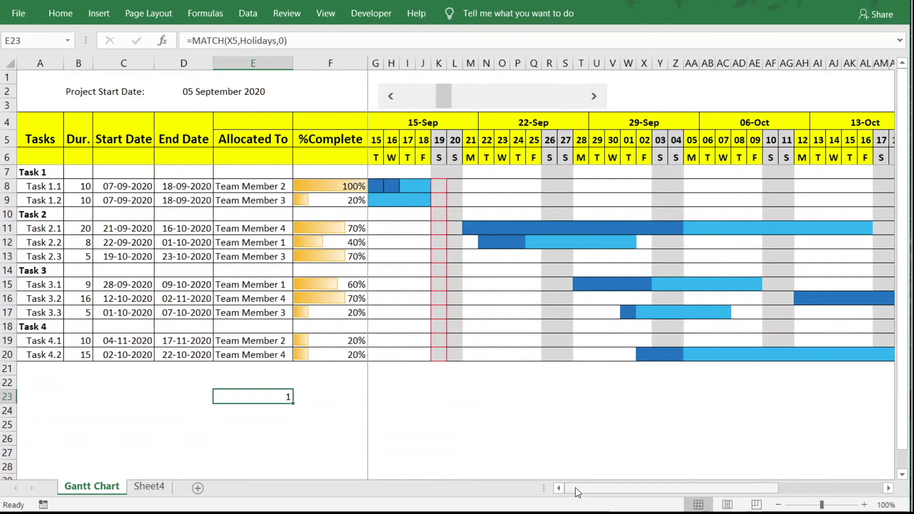
Start a formula-based conditional formatting rule for G5:BC20 with the formula =MATCH(X5,Holidays,0).
{"action": "left_click", "coordinate": [376, 139]}
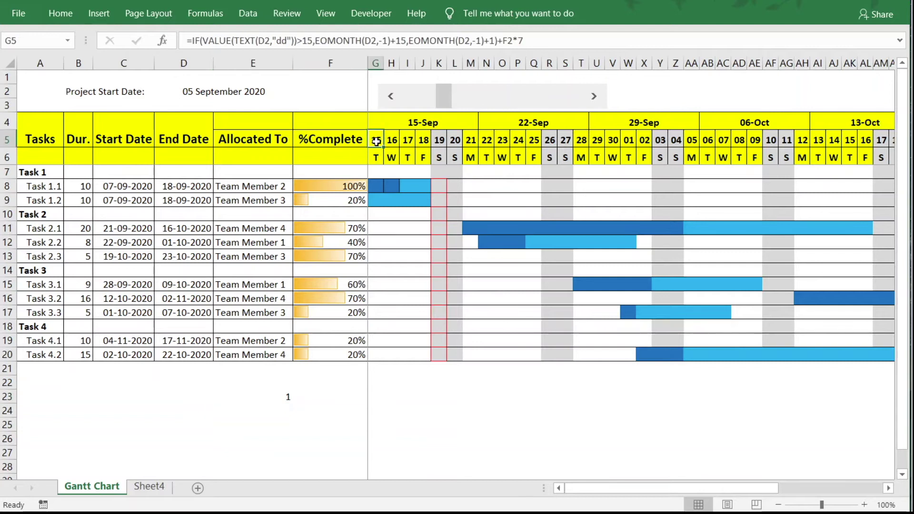
{"action": "left_click_drag", "start_coordinate": [376, 139], "coordinate": [837, 363]}
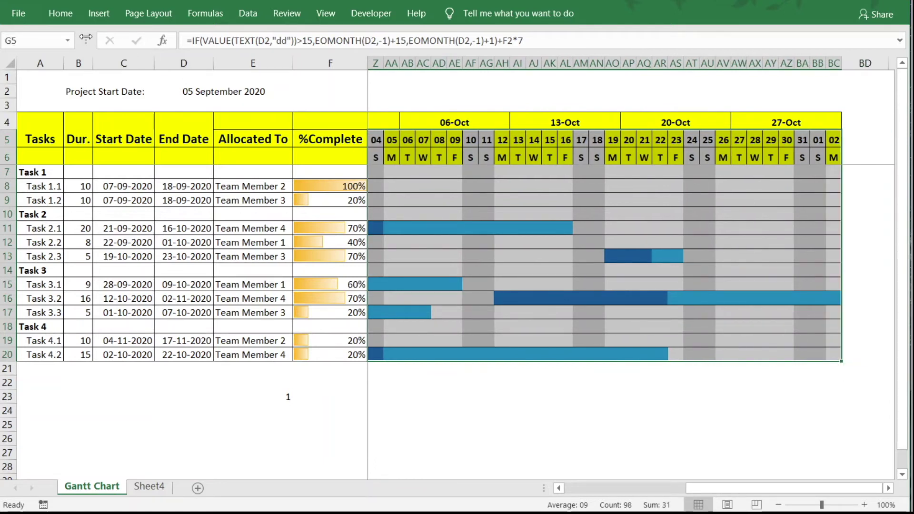
{"action": "left_click", "coordinate": [60, 13]}
{"action": "left_click", "coordinate": [556, 62]}
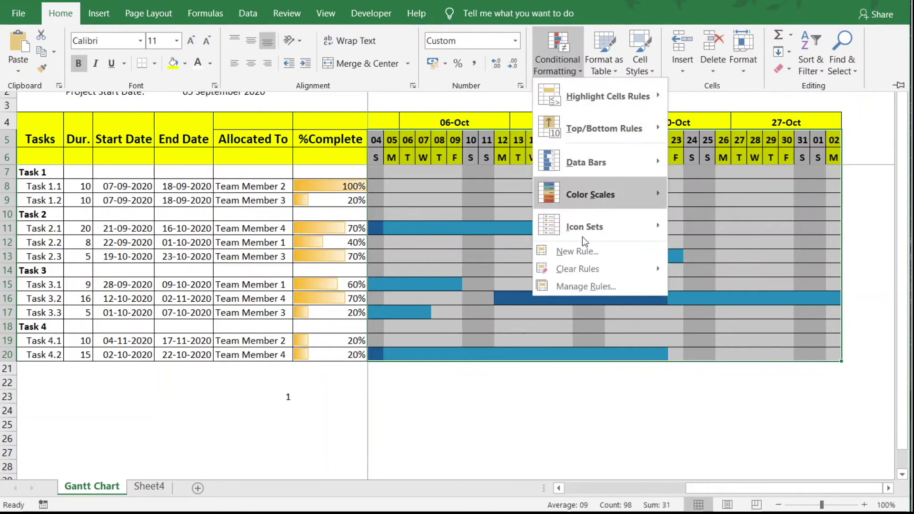
{"action": "left_click", "coordinate": [596, 288]}
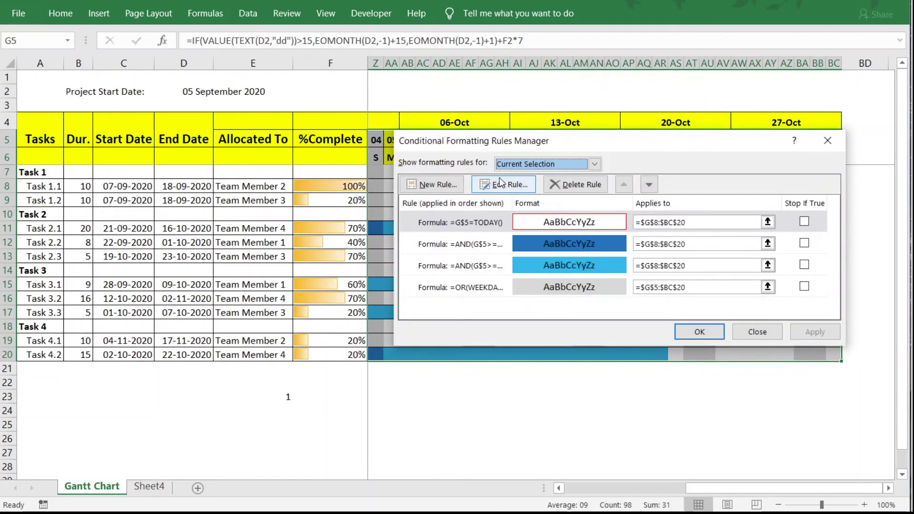
{"action": "left_click", "coordinate": [435, 185]}
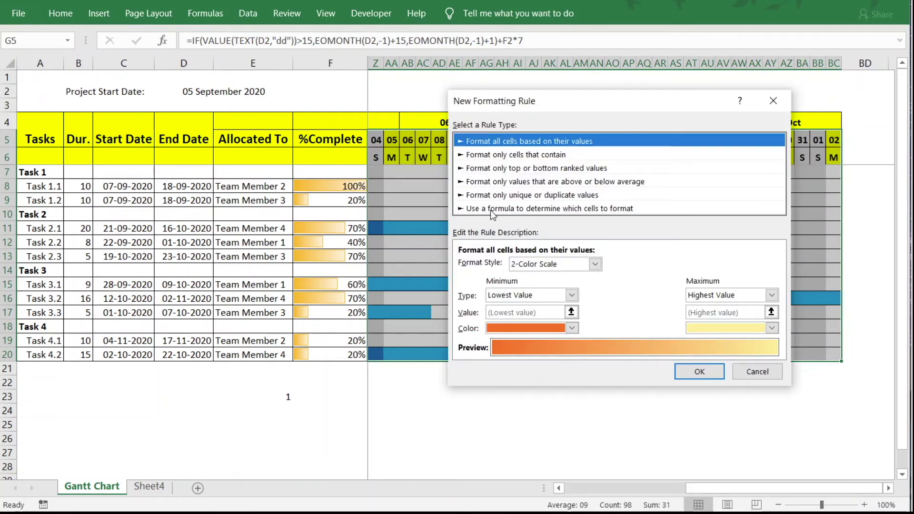
{"action": "left_click", "coordinate": [549, 212]}
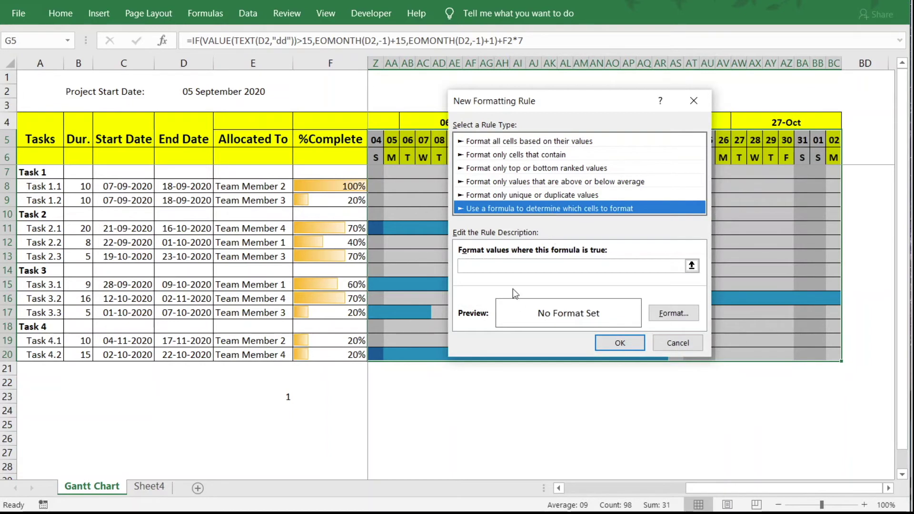
{"action": "left_click", "coordinate": [489, 267]}
{"action": "type", "text": "=MATCH(Z5,Holidays,0)"}
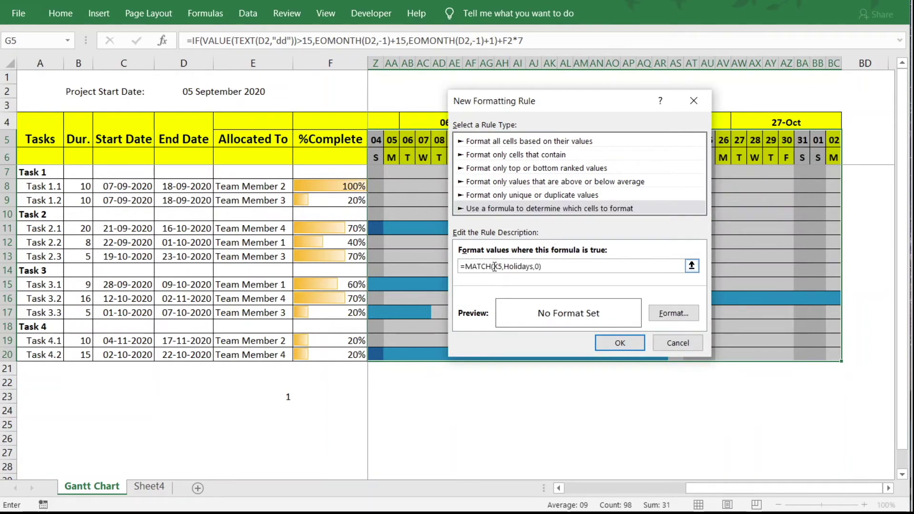
Replace the lookup value in the new rule's MATCH formula with G$5, keeping only the row absolute.
{"action": "left_click_drag", "start_coordinate": [494, 268], "coordinate": [504, 270]}
{"action": "left_click_drag", "start_coordinate": [698, 491], "coordinate": [551, 490]}
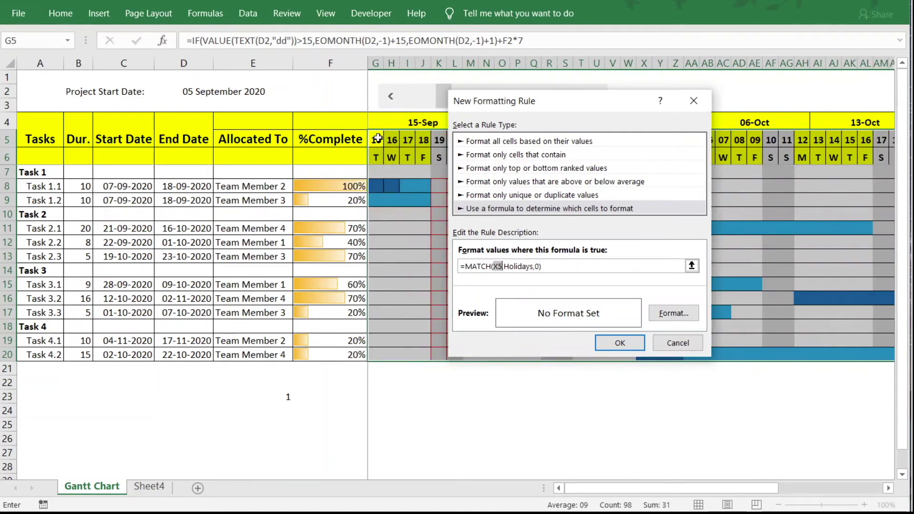
{"action": "left_click", "coordinate": [377, 140]}
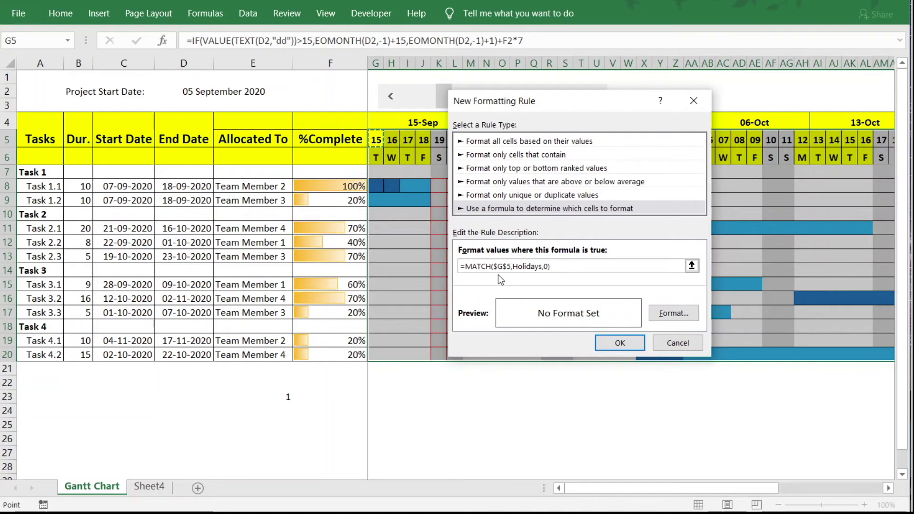
{"action": "left_click_drag", "start_coordinate": [494, 268], "coordinate": [510, 269]}
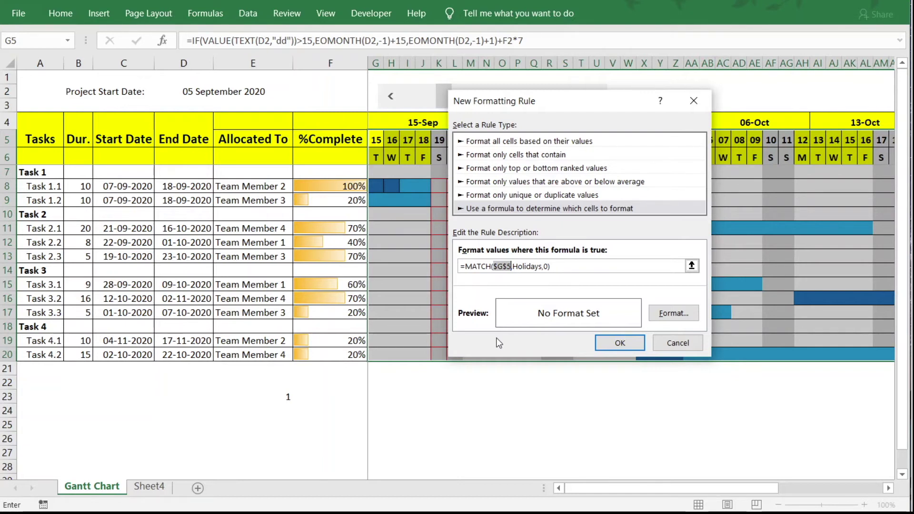
{"action": "key", "text": "F4"}
{"action": "key", "text": "F4"}
{"action": "key", "text": "F4"}
{"action": "key", "text": "F4"}
{"action": "key", "text": "F4"}
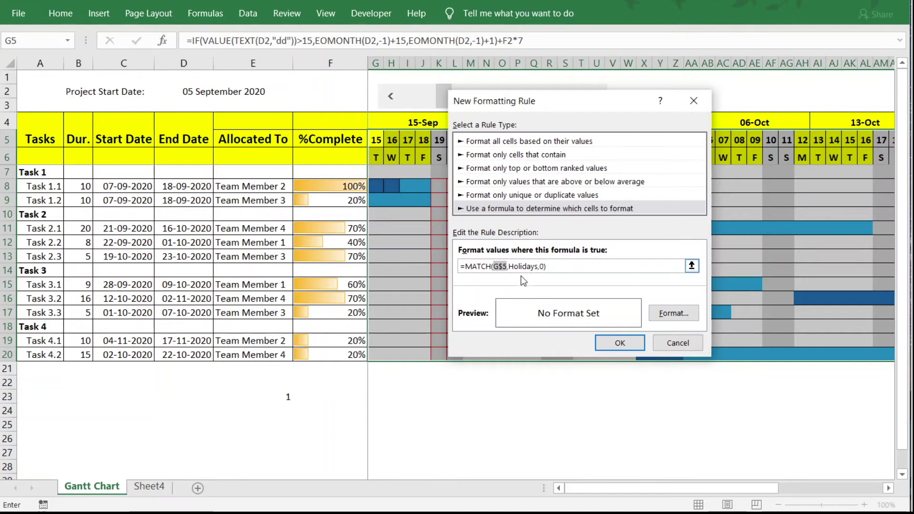
Give the holiday rule a light green fill and apply it to the Gantt chart timeline.
{"action": "left_click", "coordinate": [686, 316]}
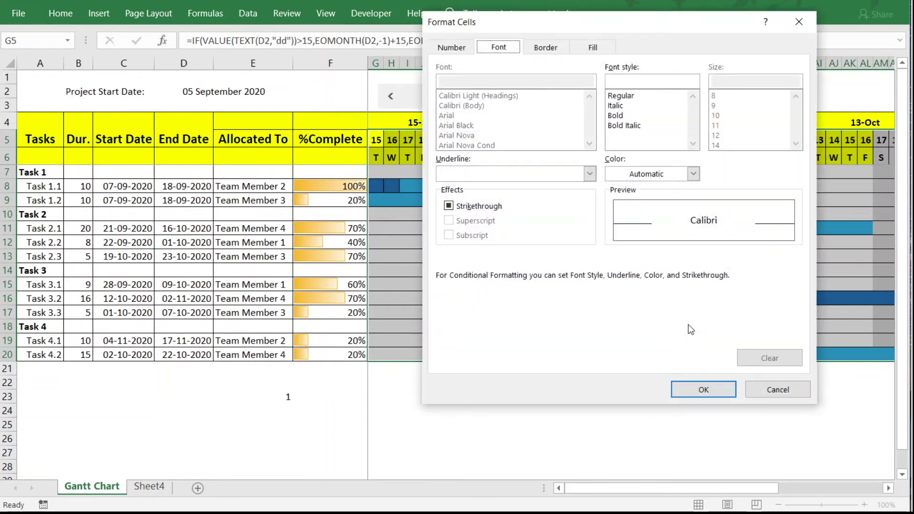
{"action": "left_click", "coordinate": [585, 52]}
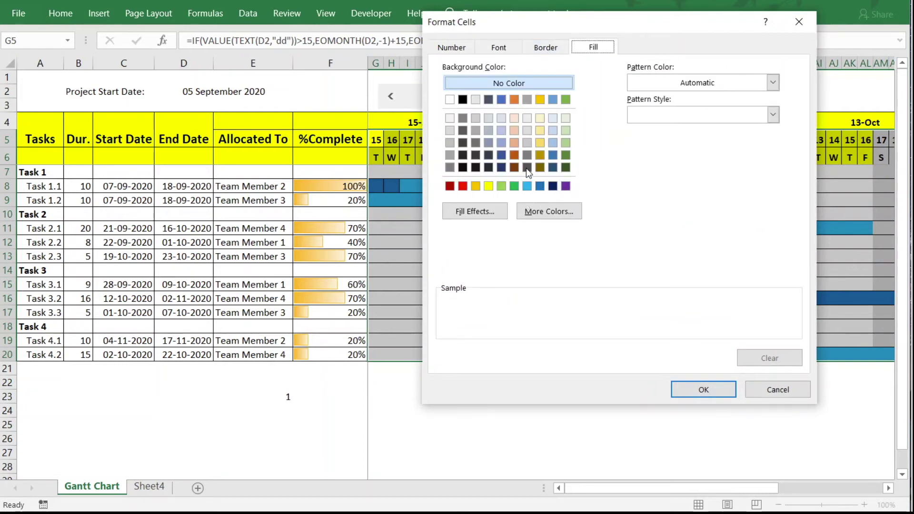
{"action": "left_click", "coordinate": [567, 130]}
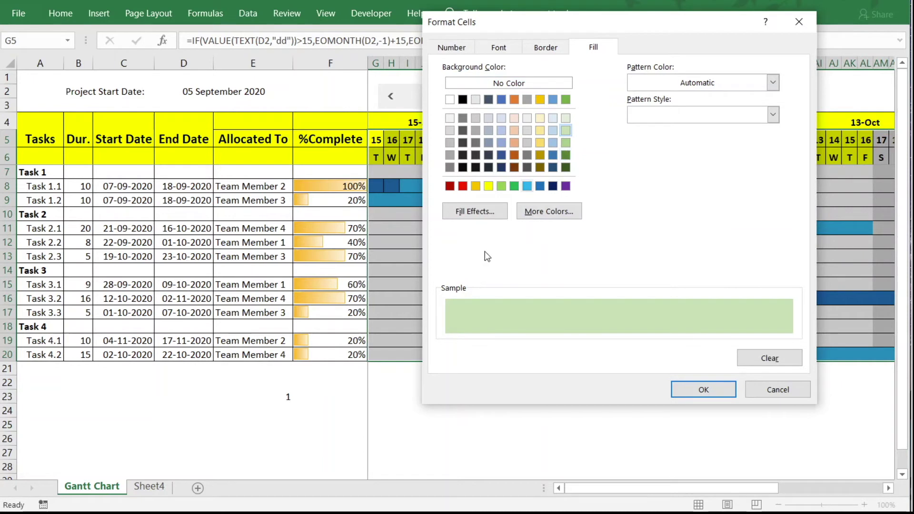
{"action": "left_click", "coordinate": [708, 392]}
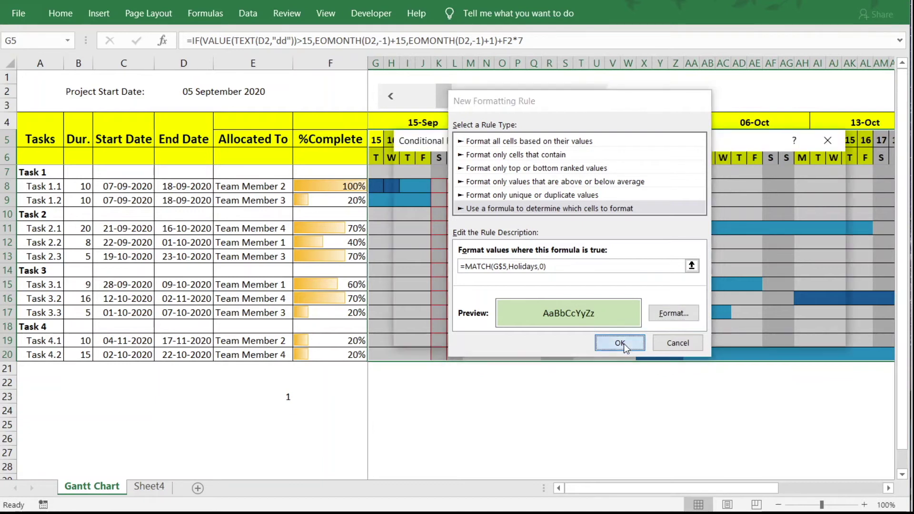
{"action": "left_click", "coordinate": [624, 344]}
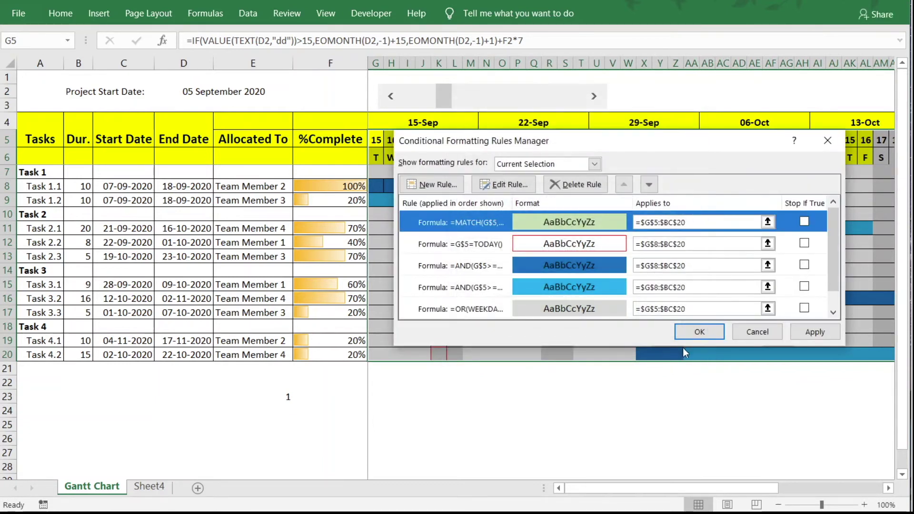
{"action": "left_click", "coordinate": [823, 337]}
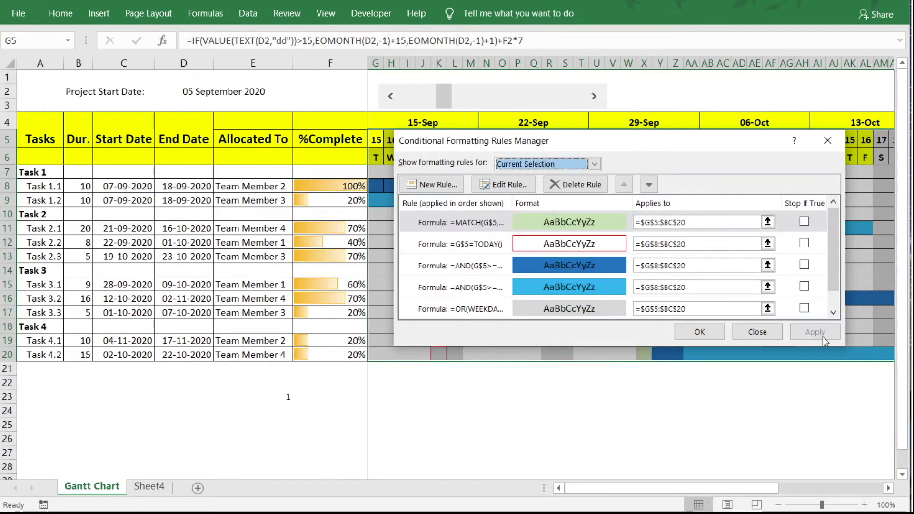
{"action": "left_click", "coordinate": [697, 332]}
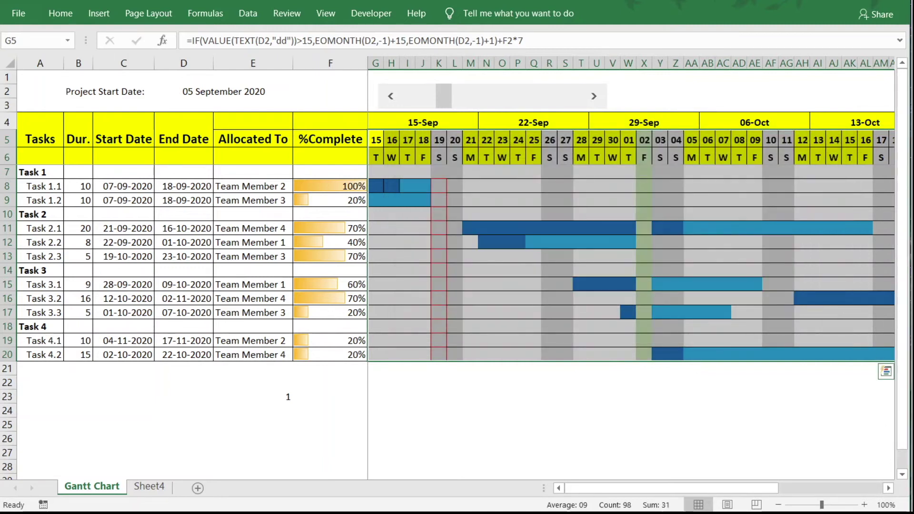
{"action": "left_click", "coordinate": [629, 439]}
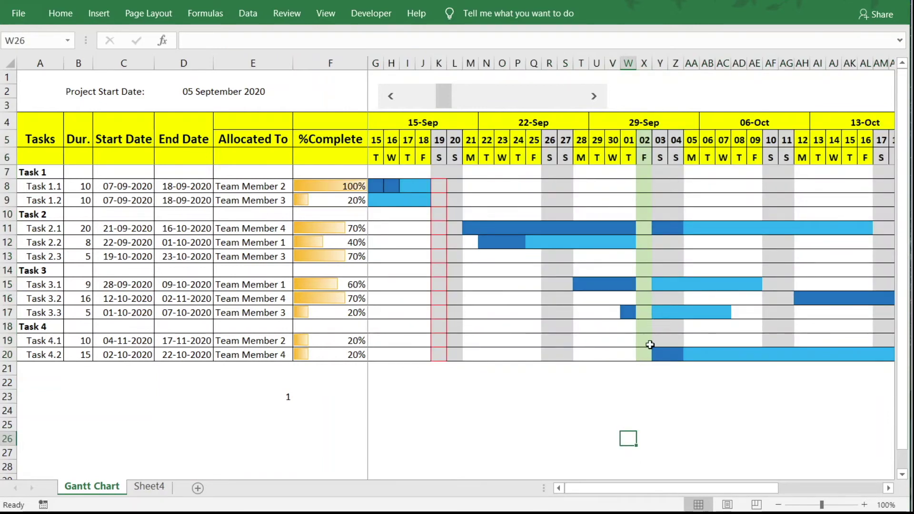
Add the Holidays range to Task 1.1's start date formula in C8, making it =WORKDAY(D2,1,Holidays).
{"action": "left_click_drag", "start_coordinate": [715, 490], "coordinate": [806, 486]}
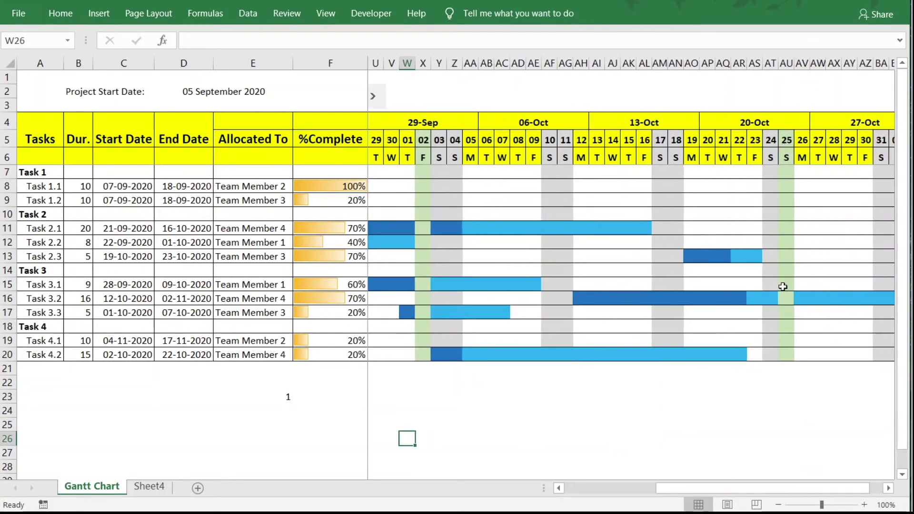
{"action": "left_click_drag", "start_coordinate": [794, 489], "coordinate": [795, 490]}
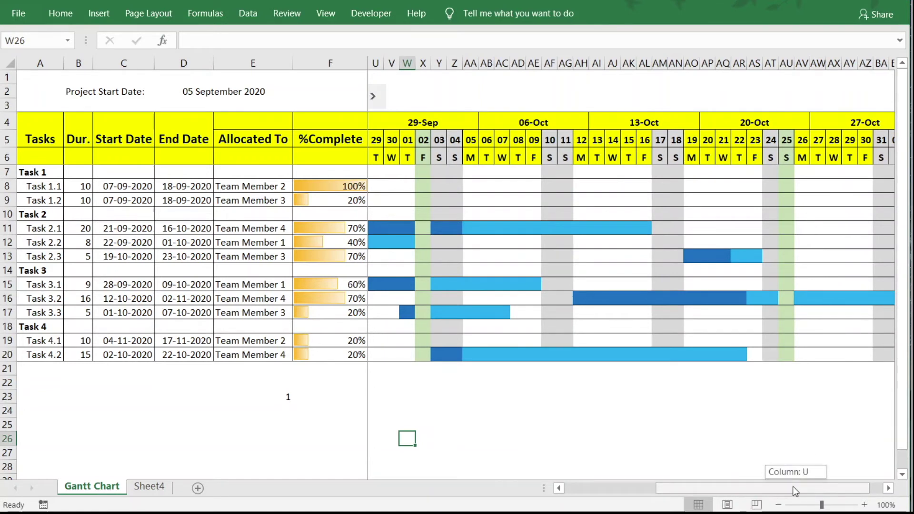
{"action": "left_click_drag", "start_coordinate": [729, 485], "coordinate": [552, 484]}
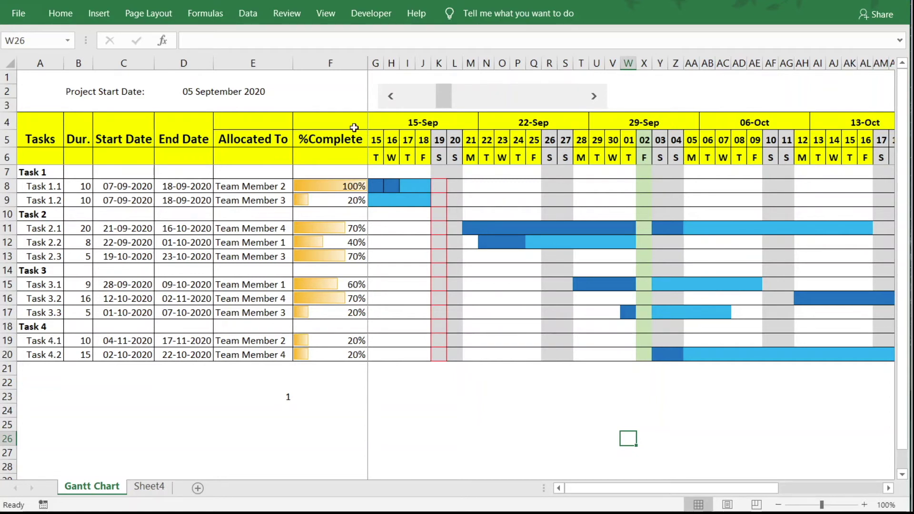
{"action": "left_click", "coordinate": [126, 189]}
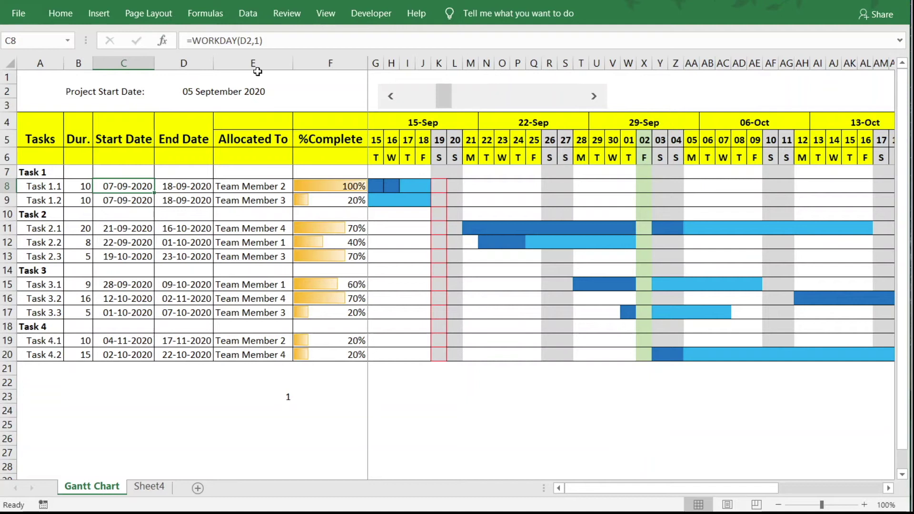
{"action": "left_click", "coordinate": [257, 41]}
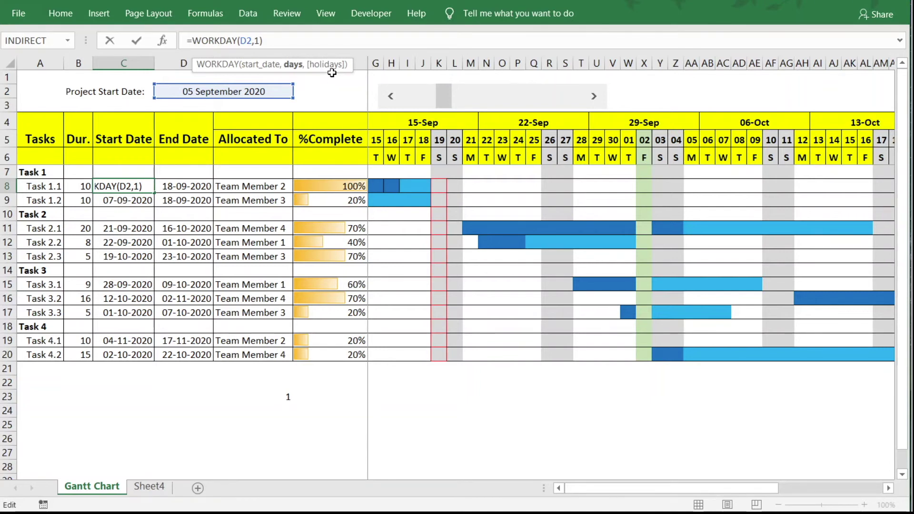
{"action": "type", "text": ","}
{"action": "type", "text": "holidays"}
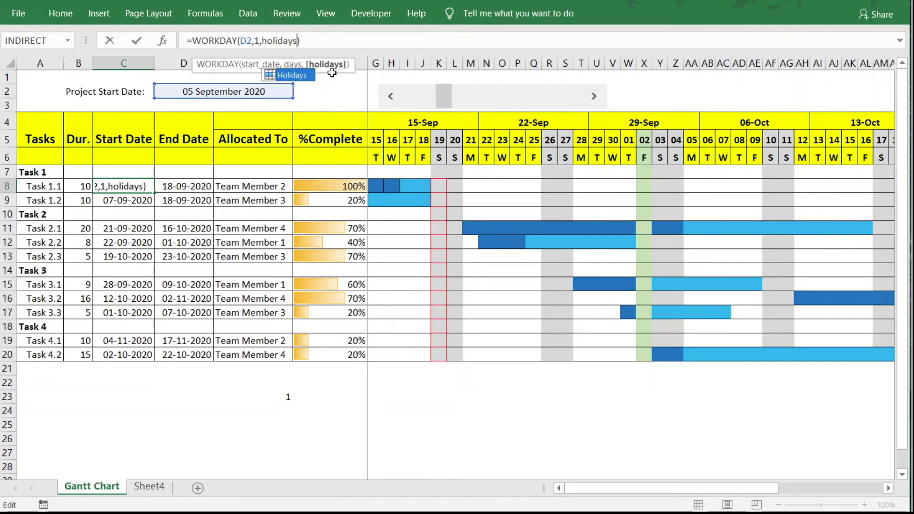
{"action": "double_click", "coordinate": [299, 75]}
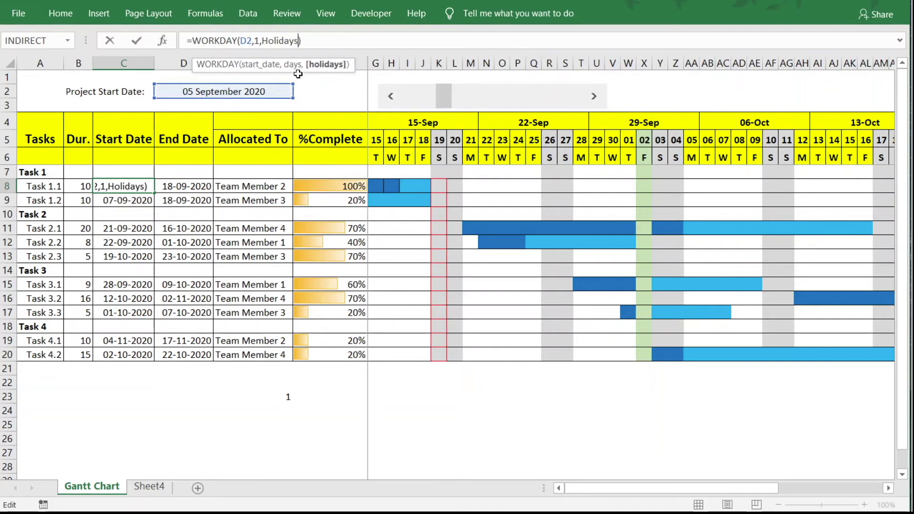
{"action": "key", "text": "Return"}
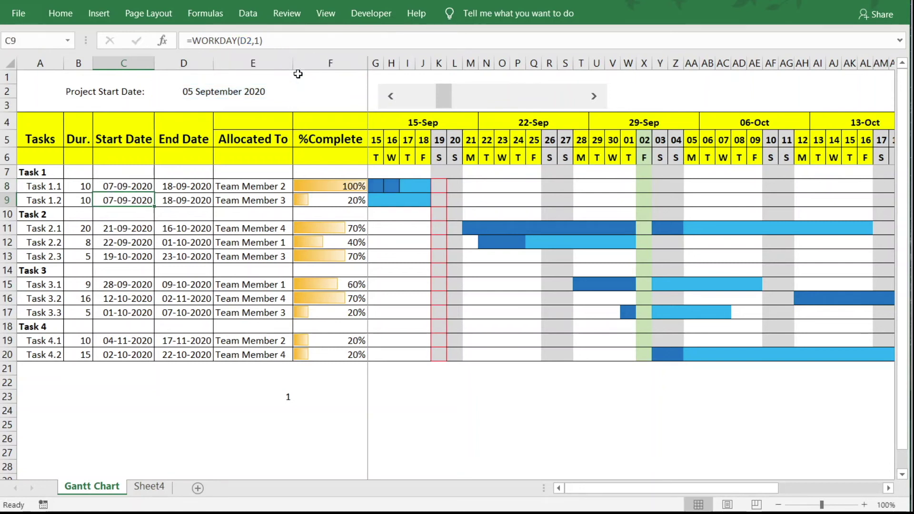
Add the Holidays range as the holidays argument of the remaining Start Date formulas through C20 and of the End Date formulas.
{"action": "left_click", "coordinate": [138, 187]}
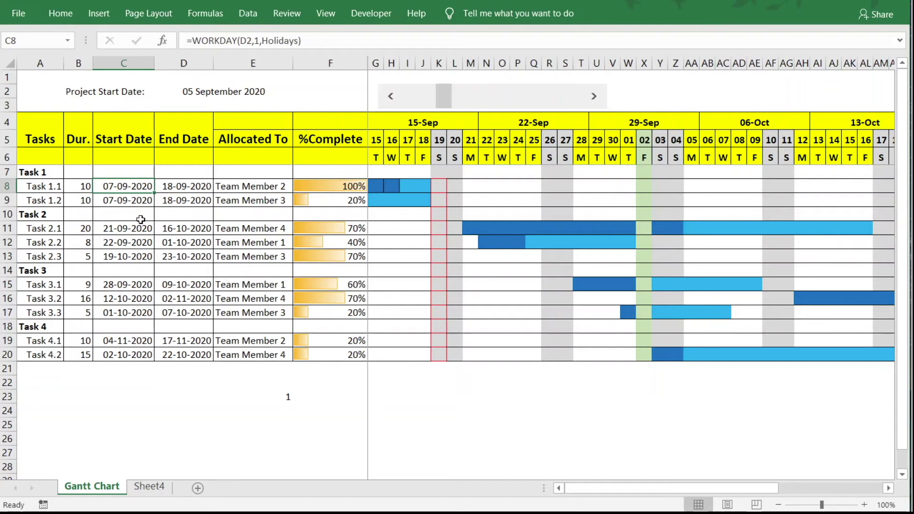
{"action": "key", "text": "F2"}
{"action": "key", "text": "Escape"}
{"action": "key", "text": "Down"}
{"action": "key", "text": "Down"}
{"action": "key", "text": "Down"}
{"action": "key", "text": "F2"}
{"action": "key", "text": "Escape"}
{"action": "key", "text": "Down"}
{"action": "key", "text": "F2"}
{"action": "key", "text": "Escape"}
{"action": "key", "text": "Down"}
{"action": "key", "text": "F2"}
{"action": "key", "text": "Escape"}
{"action": "key", "text": "Down"}
{"action": "key", "text": "Down"}
{"action": "key", "text": "F2"}
{"action": "key", "text": "Escape"}
{"action": "key", "text": "Down"}
{"action": "key", "text": "F2"}
{"action": "key", "text": "Escape"}
{"action": "key", "text": "Down"}
{"action": "key", "text": "F2"}
{"action": "key", "text": "Return"}
{"action": "key", "text": "Escape"}
{"action": "key", "text": "Escape"}
{"action": "key", "text": "Down"}
{"action": "key", "text": "Down"}
{"action": "key", "text": "Down"}
{"action": "key", "text": "F2"}
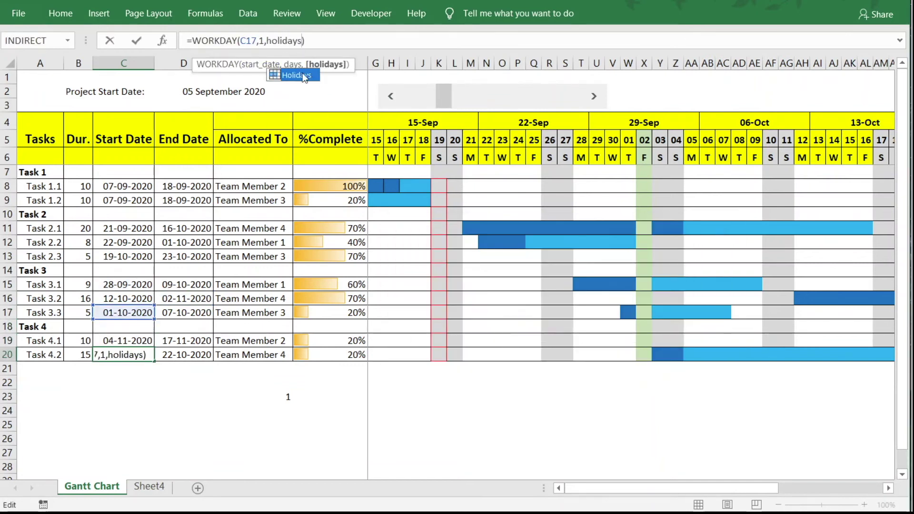
{"action": "key", "text": "Return"}
{"action": "key", "text": "Down"}
{"action": "key", "text": "ctrl+v"}
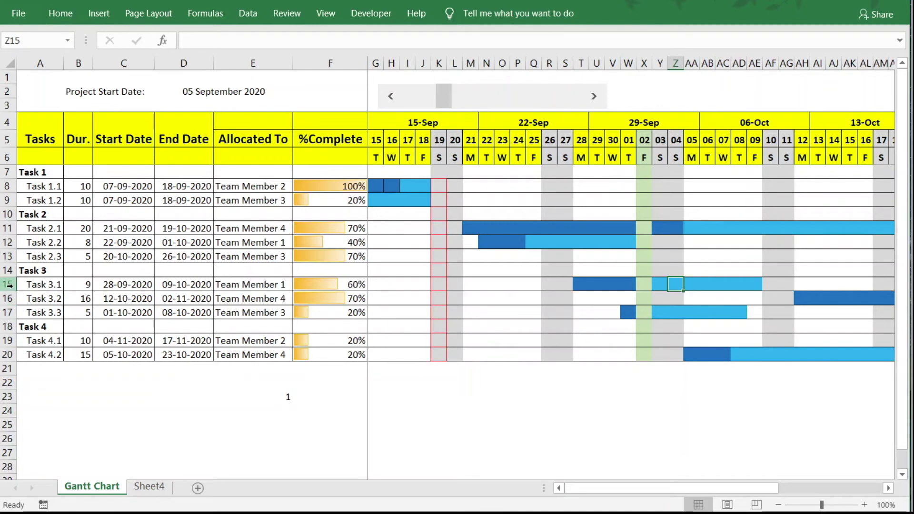
Examine Task 3.1's bar in row 15 from its start to its end, including the weekend and the 02 October holiday.
{"action": "left_click", "coordinate": [8, 285]}
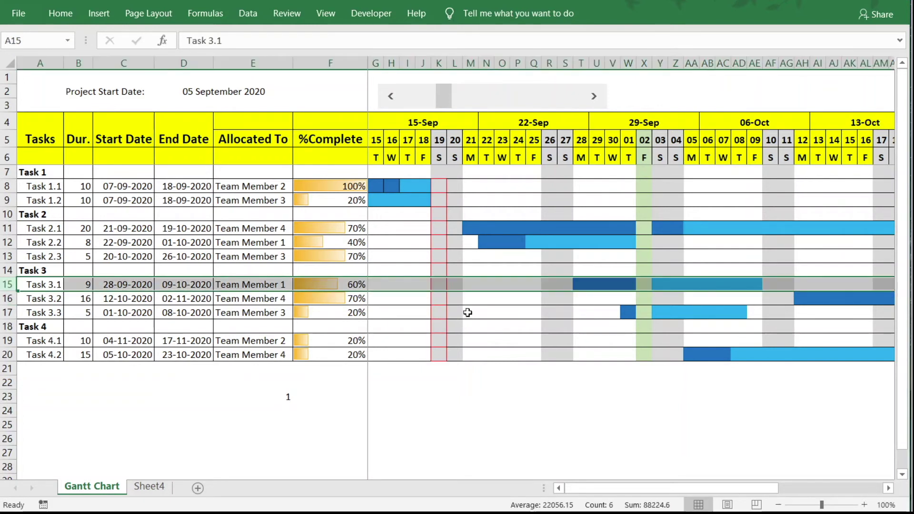
{"action": "left_click", "coordinate": [595, 295]}
{"action": "left_click", "coordinate": [581, 285]}
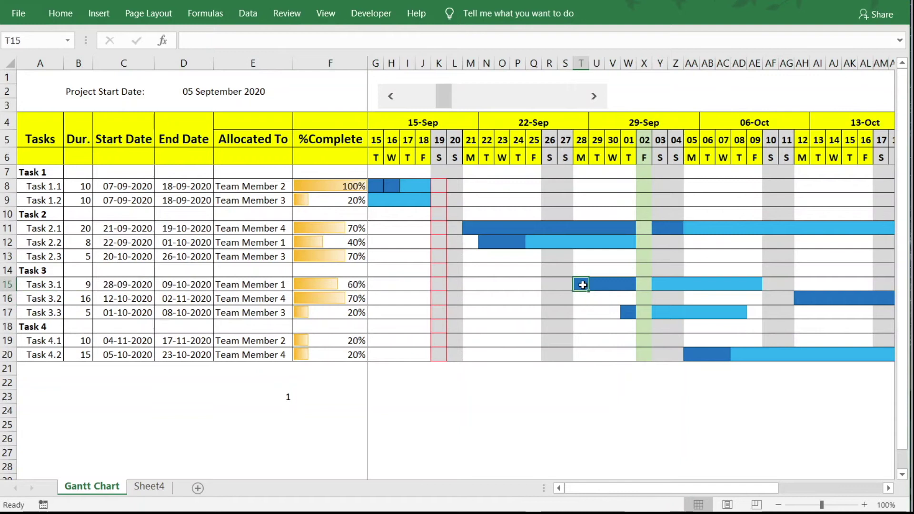
{"action": "left_click", "coordinate": [756, 286]}
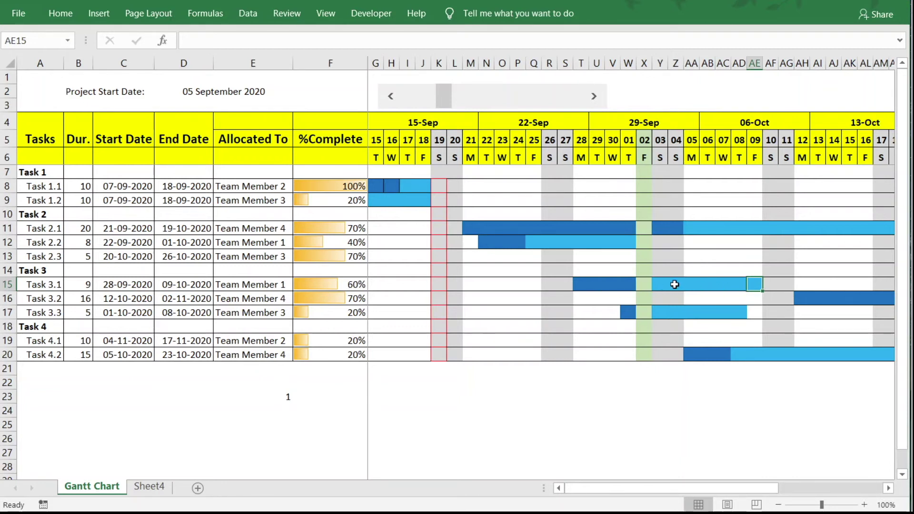
{"action": "left_click_drag", "start_coordinate": [663, 284], "coordinate": [672, 286]}
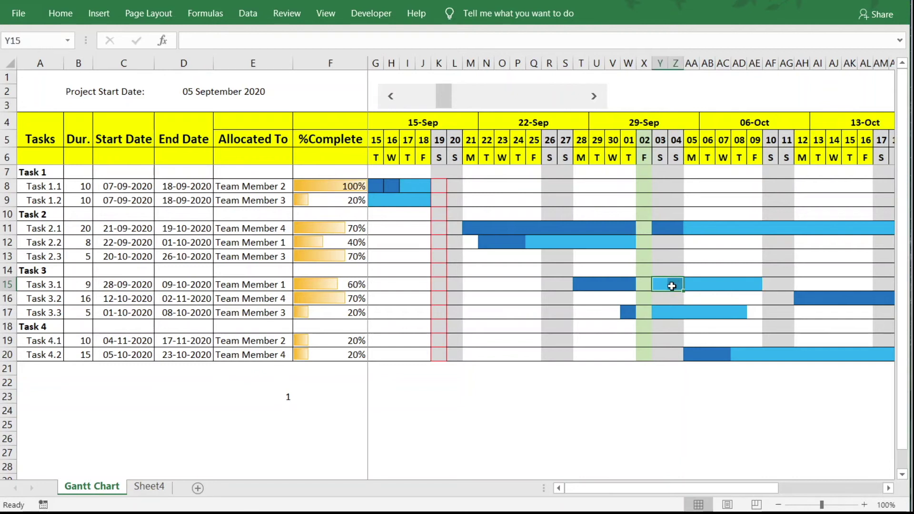
{"action": "left_click", "coordinate": [643, 285]}
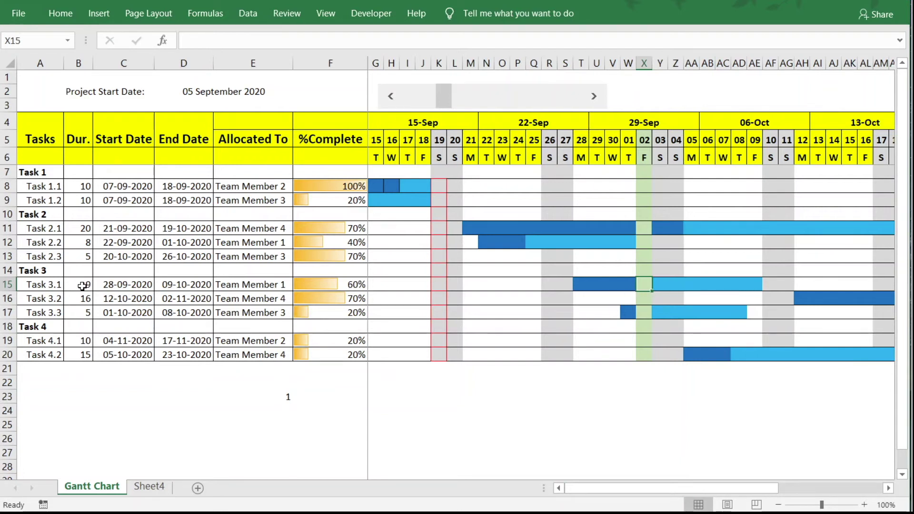
Compare Task 3.1's duration with its bar's working days, and Task 1.1's completion percentage with its progress bar from its start to 18 September.
{"action": "left_click", "coordinate": [83, 286]}
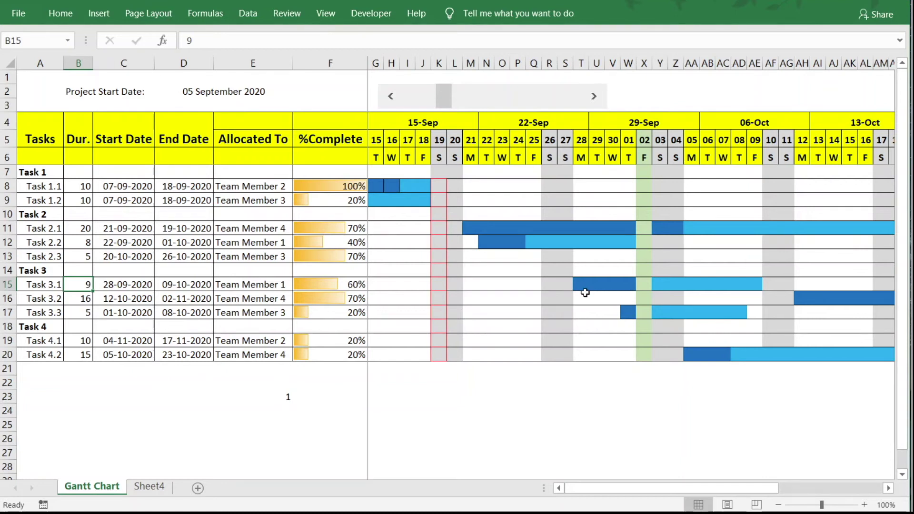
{"action": "left_click_drag", "start_coordinate": [580, 284], "coordinate": [757, 286]}
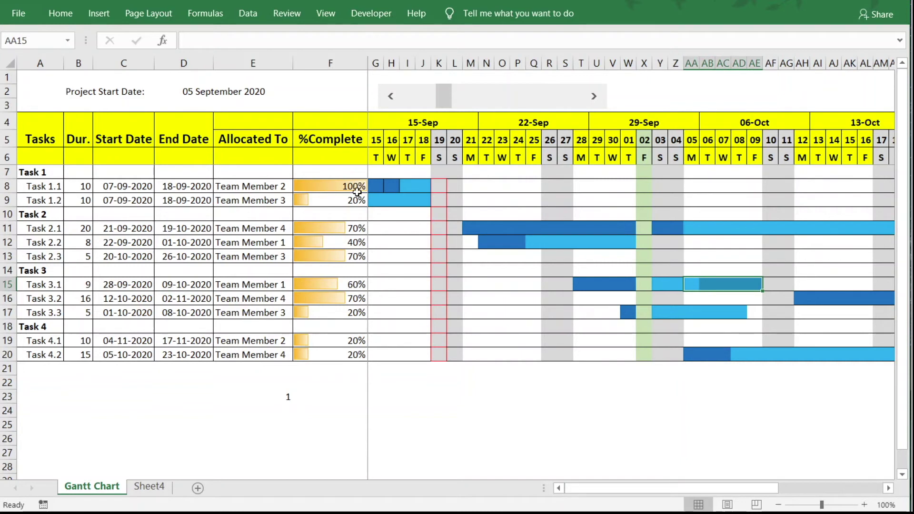
{"action": "left_click", "coordinate": [336, 187]}
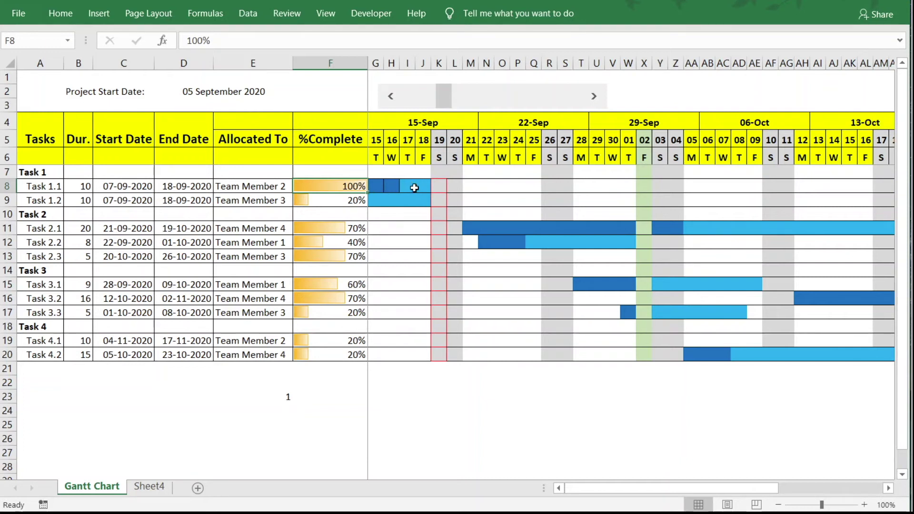
{"action": "left_click_drag", "start_coordinate": [379, 187], "coordinate": [392, 186]}
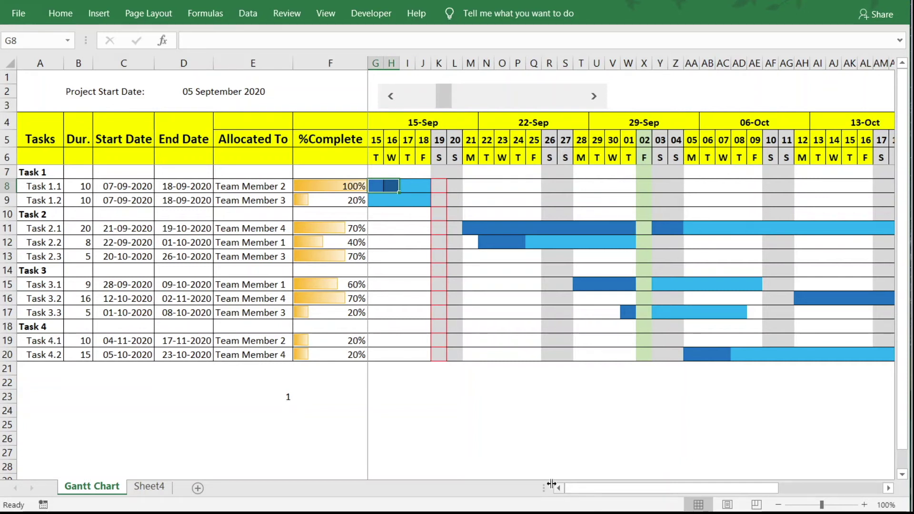
{"action": "left_click", "coordinate": [390, 98]}
{"action": "left_click", "coordinate": [390, 98]}
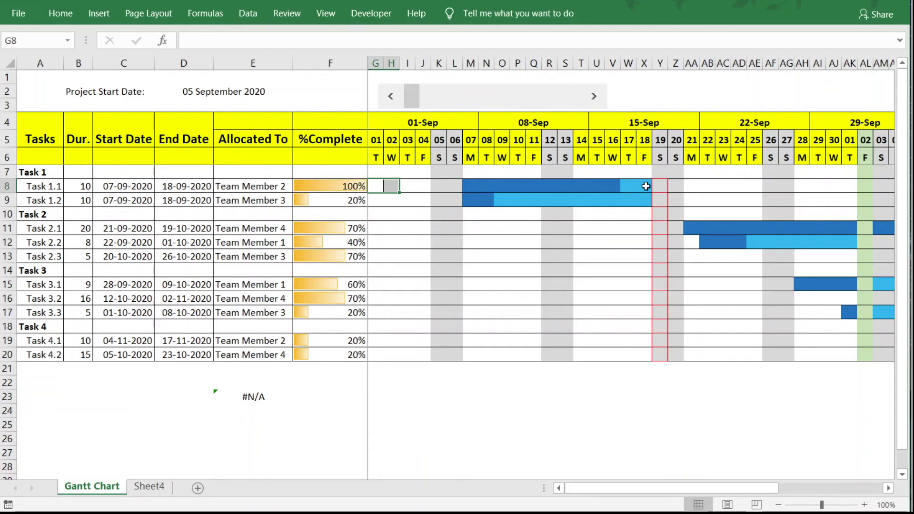
{"action": "left_click", "coordinate": [630, 187]}
{"action": "left_click_drag", "start_coordinate": [630, 187], "coordinate": [646, 186]}
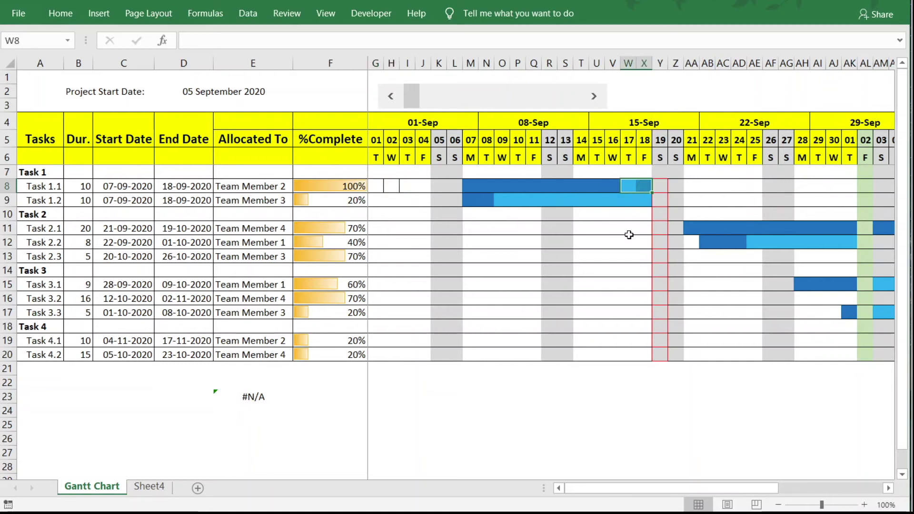
{"action": "left_click", "coordinate": [633, 202]}
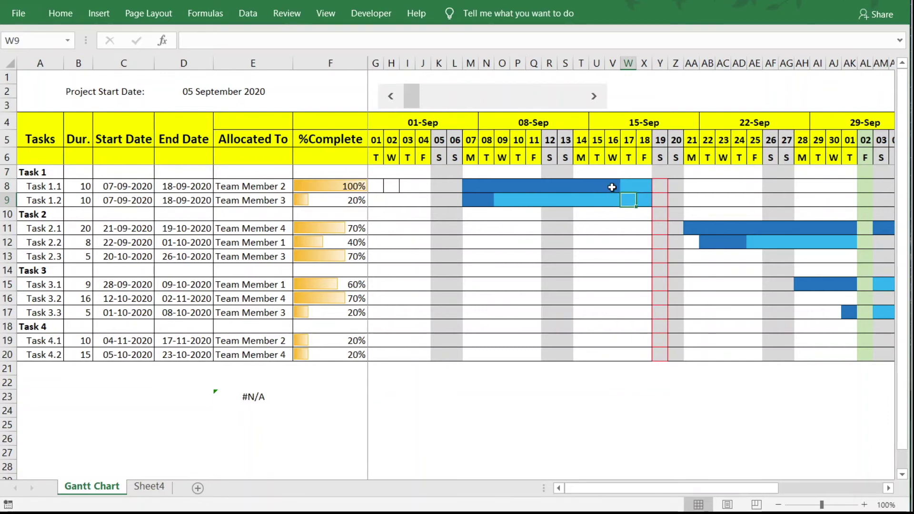
{"action": "left_click", "coordinate": [322, 187]}
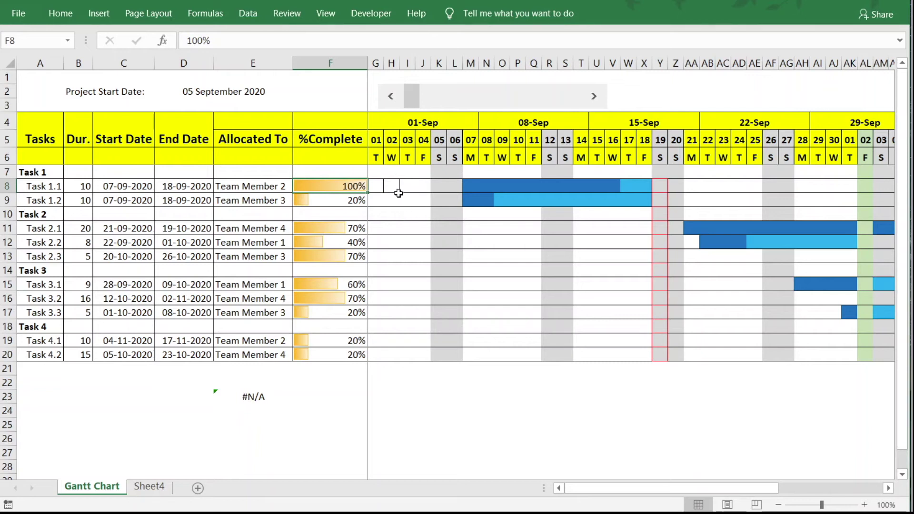
Copy the formula of the dark blue progress rule from the timeline's conditional formatting, leaving the rule unchanged.
{"action": "left_click_drag", "start_coordinate": [376, 139], "coordinate": [741, 352]}
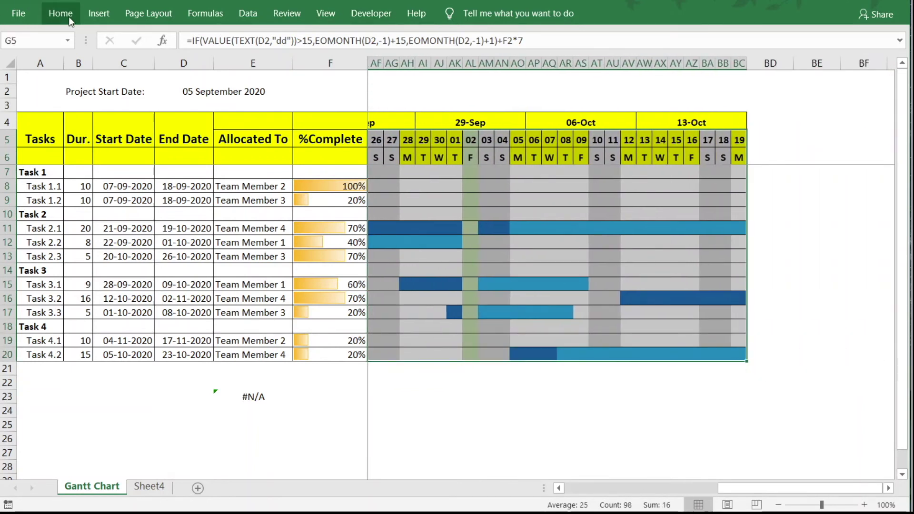
{"action": "left_click", "coordinate": [54, 14]}
{"action": "left_click", "coordinate": [577, 73]}
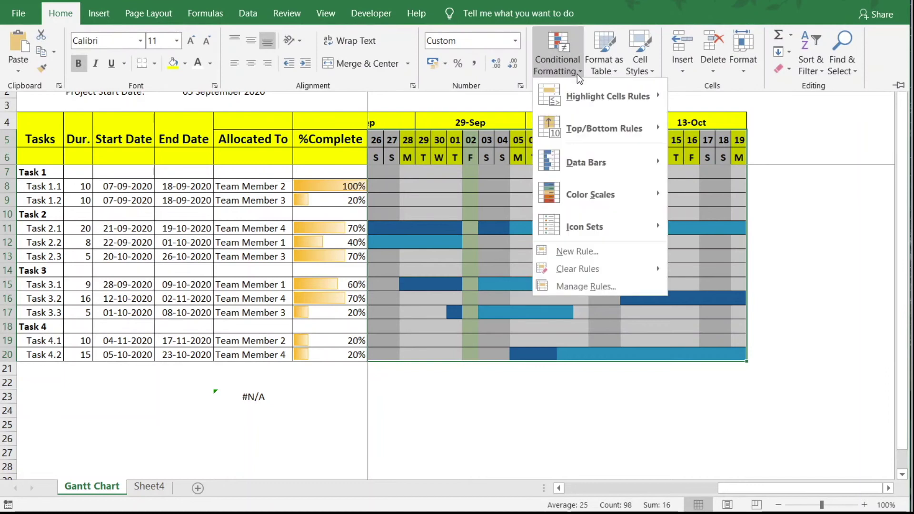
{"action": "mouse_move", "coordinate": [590, 164]}
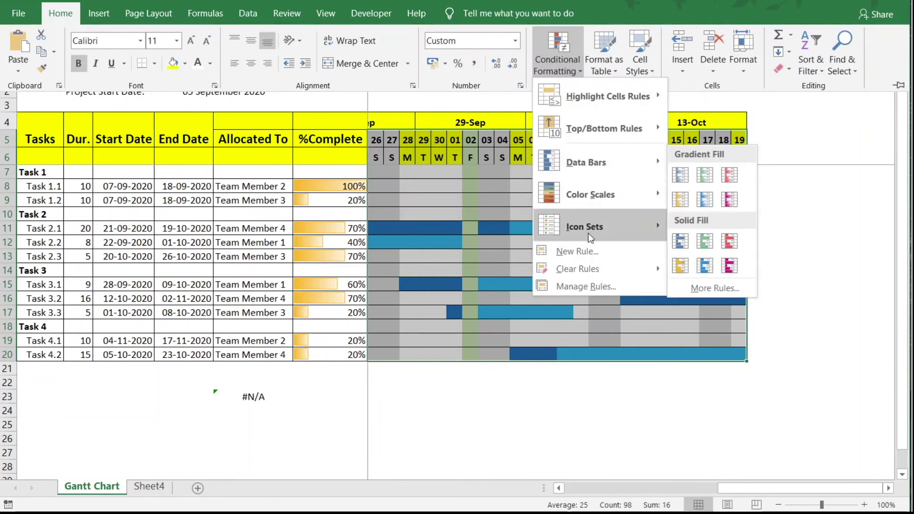
{"action": "left_click", "coordinate": [587, 287]}
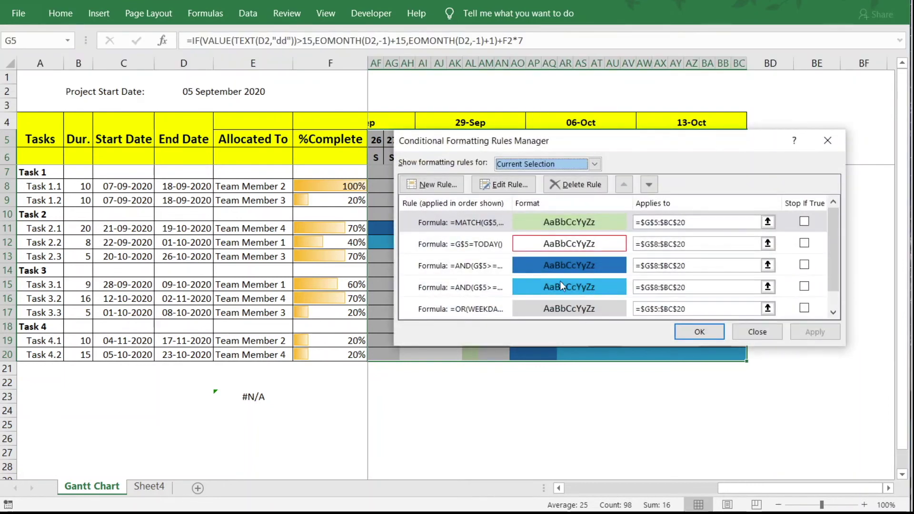
{"action": "left_click", "coordinate": [470, 268]}
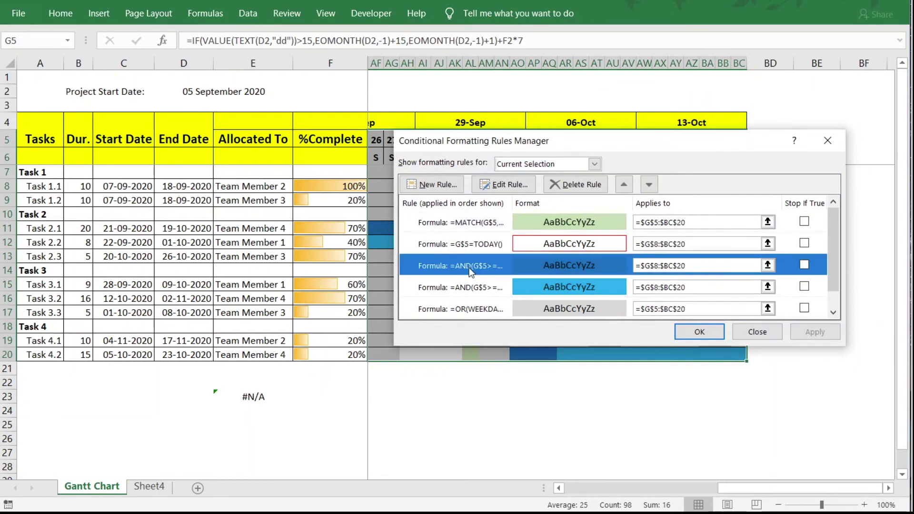
{"action": "left_click", "coordinate": [505, 185]}
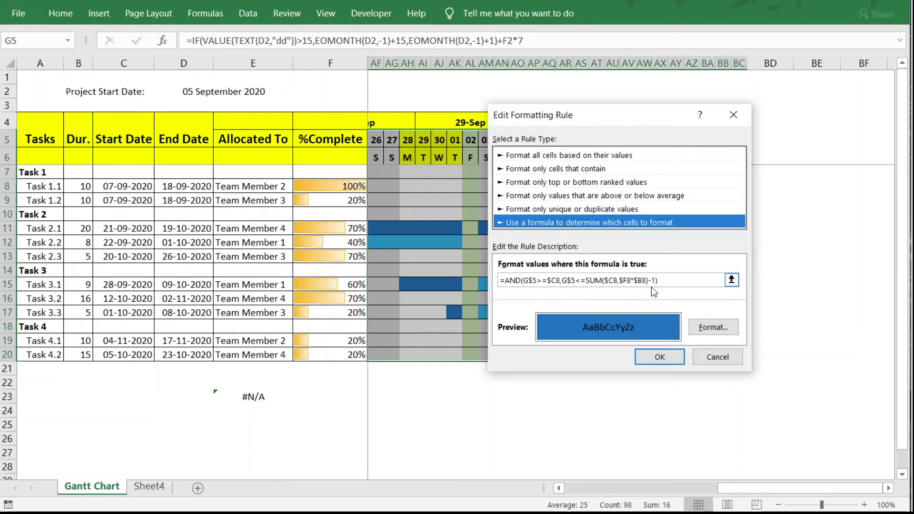
{"action": "left_click_drag", "start_coordinate": [676, 282], "coordinate": [483, 282]}
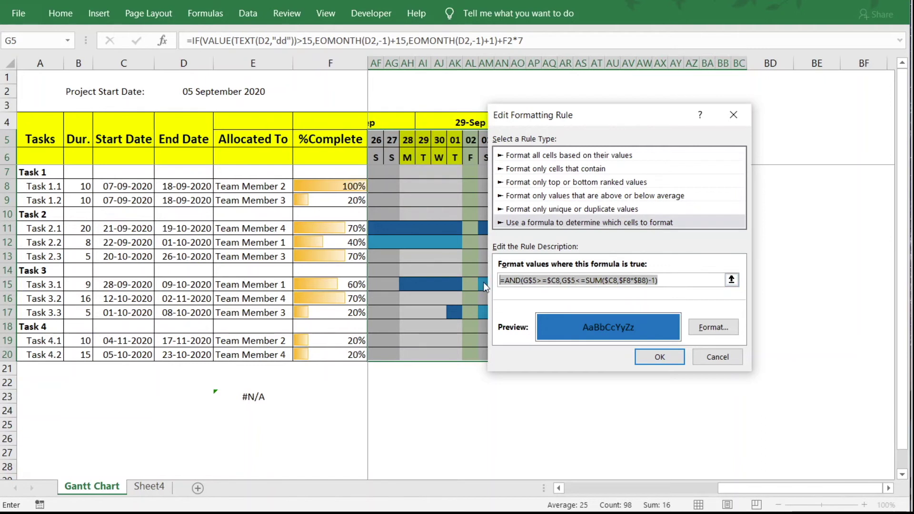
{"action": "left_click", "coordinate": [728, 363]}
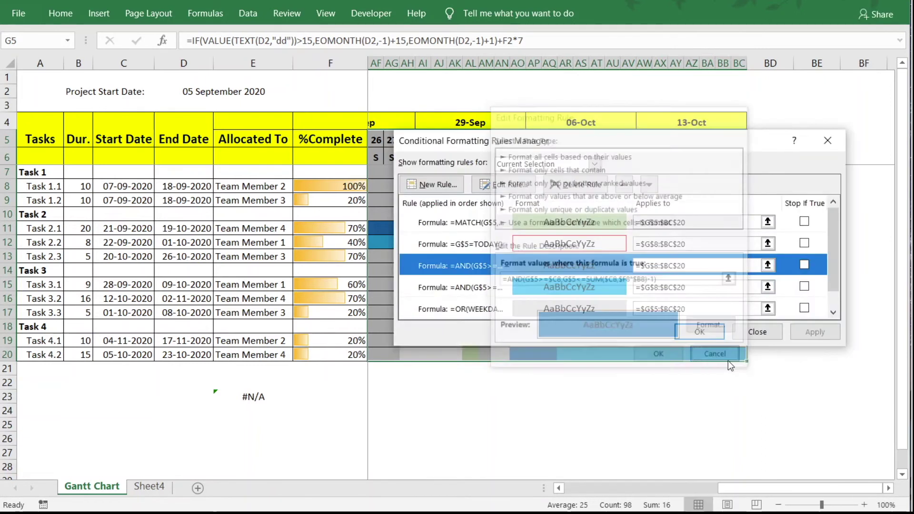
{"action": "left_click", "coordinate": [759, 337]}
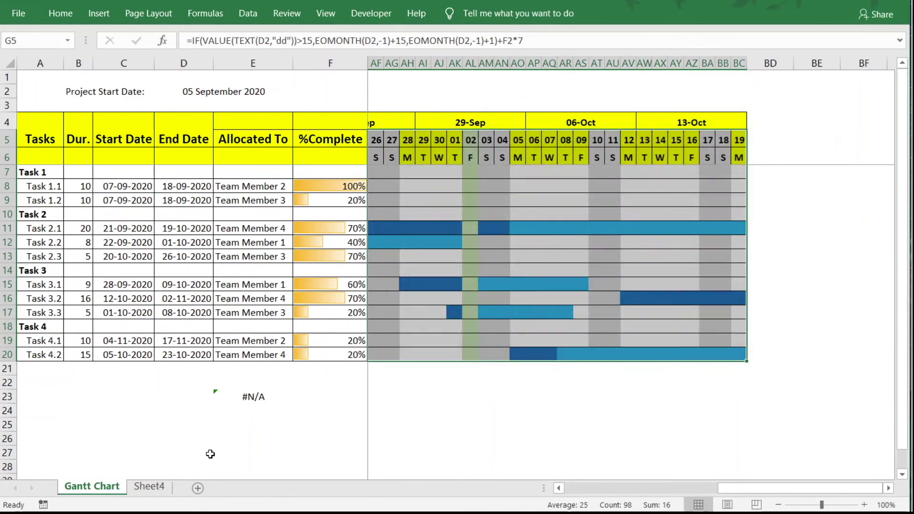
Paste the copied rule formula =AND(G$5>=$C8,G$5<=SUM($C8,$F8*$B8)-1) into E24 as a test formula.
{"action": "left_click", "coordinate": [234, 414]}
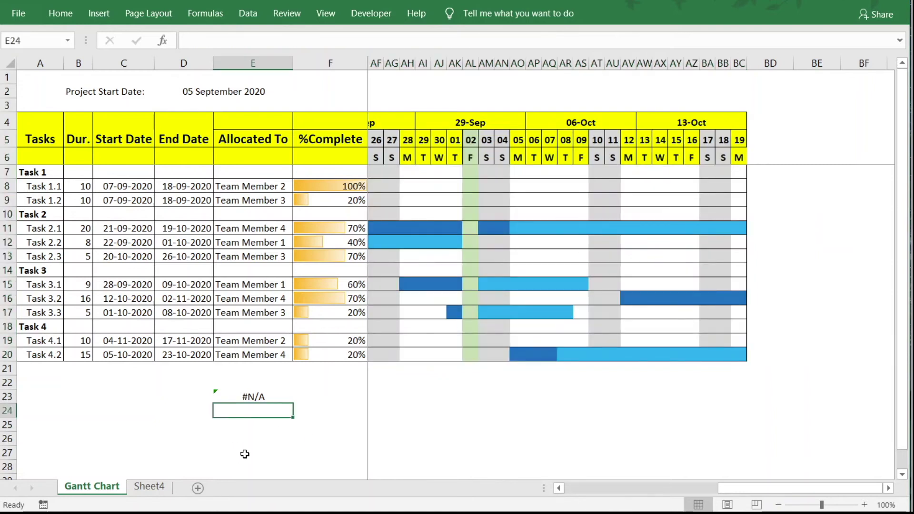
{"action": "type", "text": "=AND(S$5>=$C8,S$5<=SUM($C8,$F8)-1)"}
{"action": "left_click", "coordinate": [248, 442]}
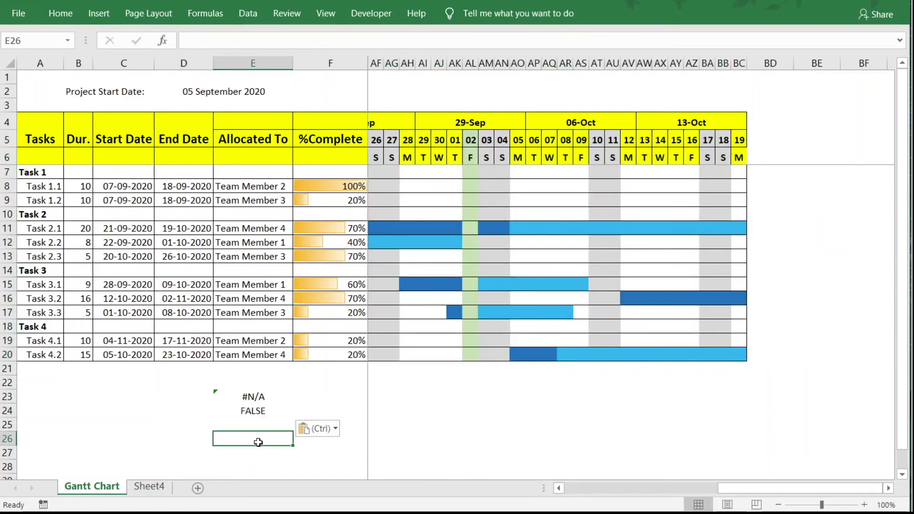
{"action": "left_click", "coordinate": [260, 414]}
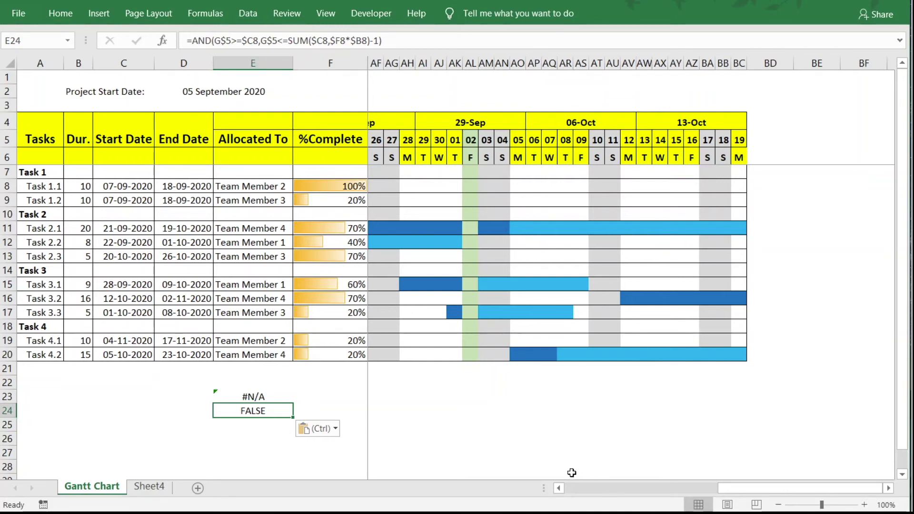
{"action": "left_click", "coordinate": [575, 489]}
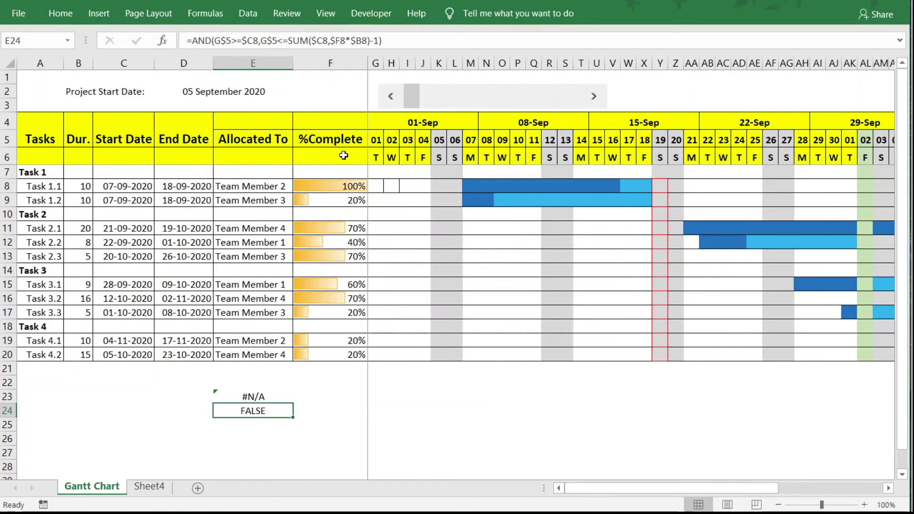
{"action": "left_click", "coordinate": [376, 140]}
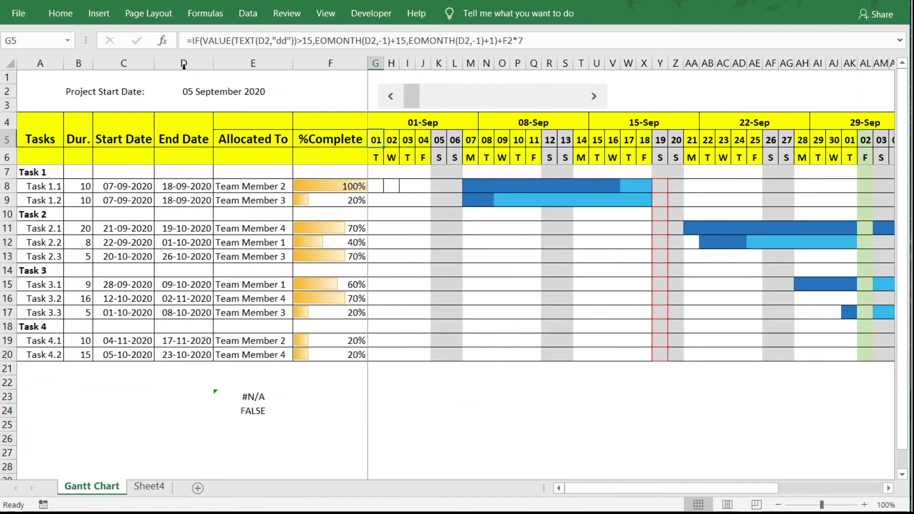
{"action": "left_click", "coordinate": [256, 412]}
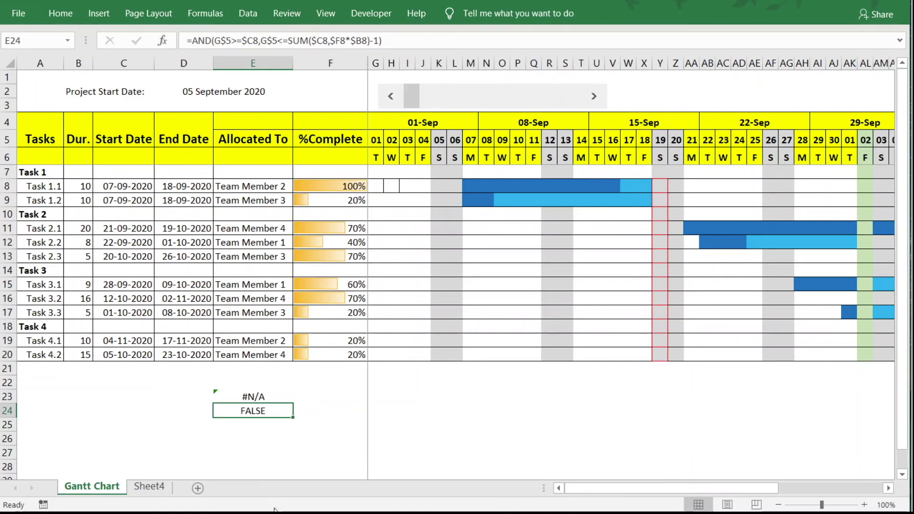
{"action": "key", "text": "ctrl+v"}
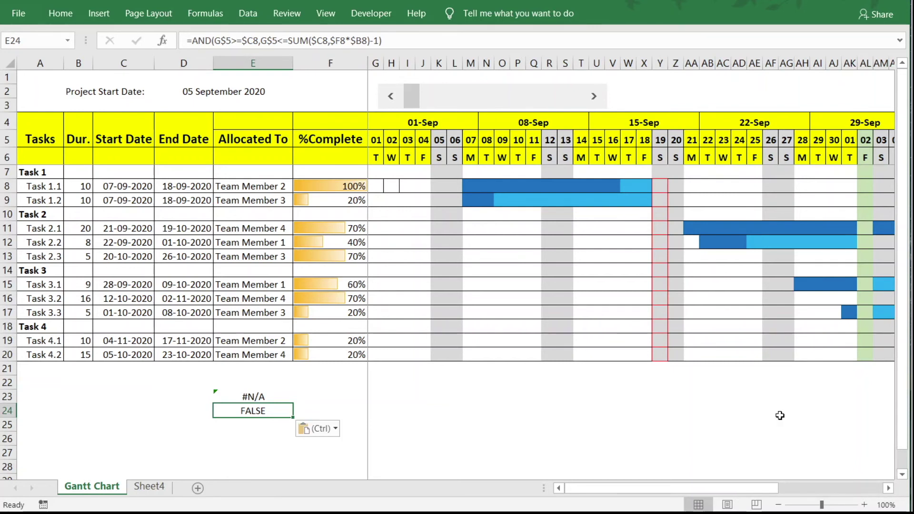
In E24's test formula, replace the duration $B8 with (D8-C8) and remove the trailing -1.
{"action": "double_click", "coordinate": [360, 41]}
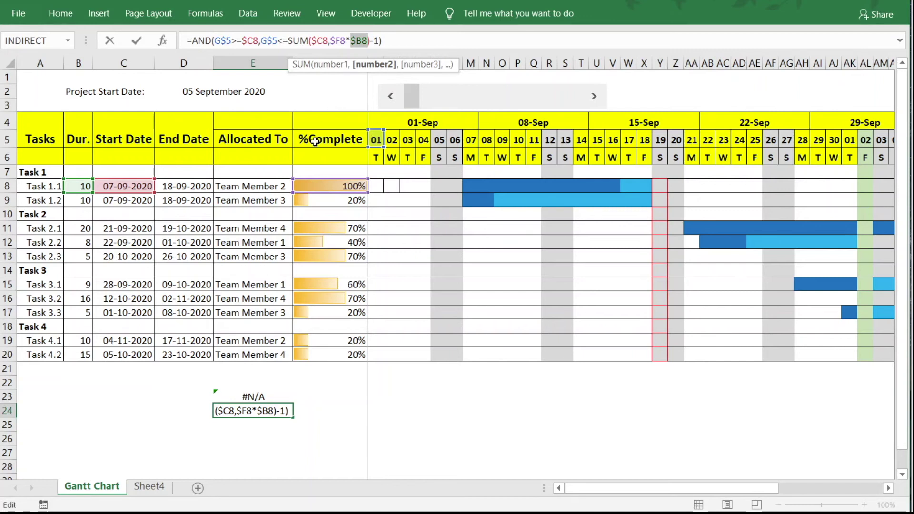
{"action": "type", "text": "(d"}
{"action": "key", "text": "BackSpace"}
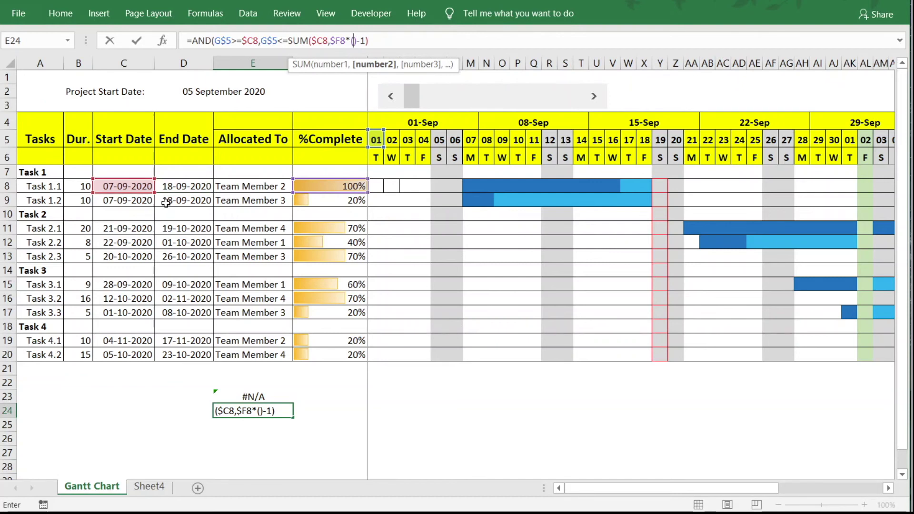
{"action": "left_click", "coordinate": [177, 188]}
{"action": "type", "text": "-"}
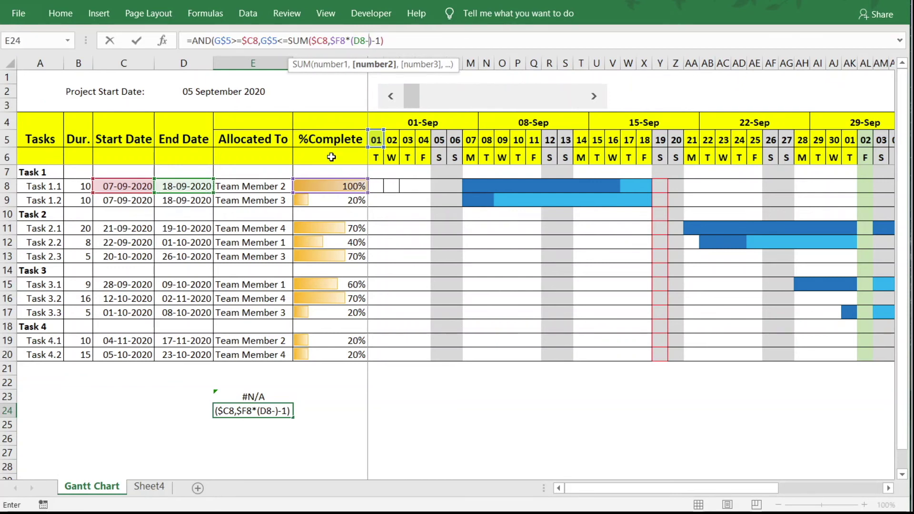
{"action": "left_click", "coordinate": [115, 188]}
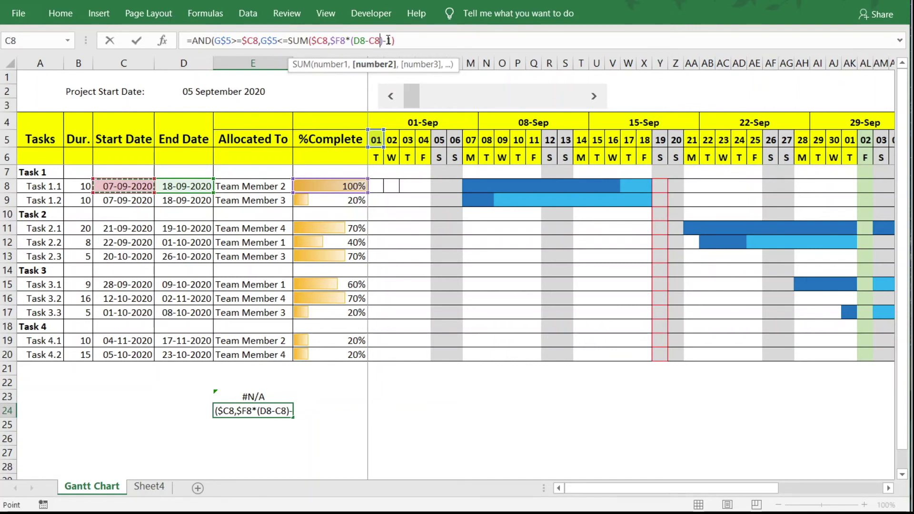
{"action": "left_click_drag", "start_coordinate": [391, 42], "coordinate": [383, 42]}
{"action": "key", "text": "BackSpace"}
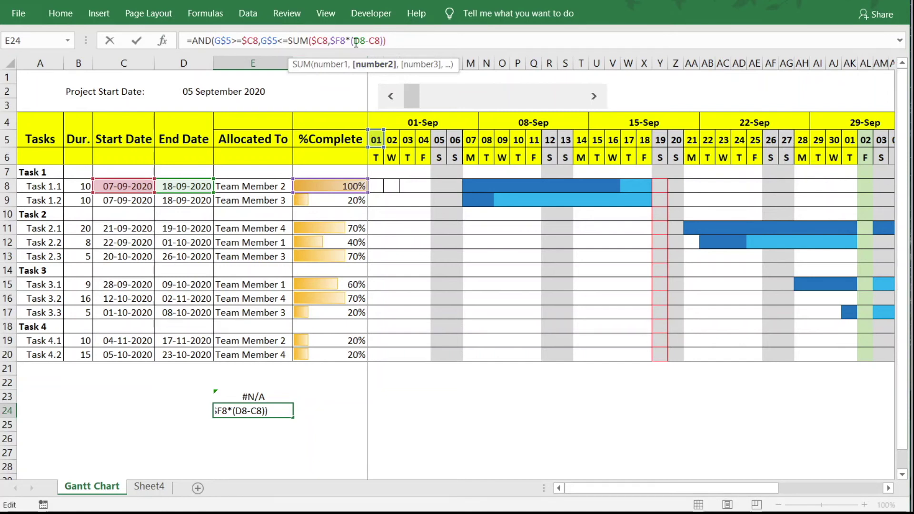
Lock the columns of the new references in E24, making the formula =AND(G$5>=$C8,G$5<=SUM($C8,$F8*($D8-$C8))).
{"action": "left_click_drag", "start_coordinate": [355, 42], "coordinate": [364, 42]}
{"action": "key", "text": "F4"}
{"action": "key", "text": "F4"}
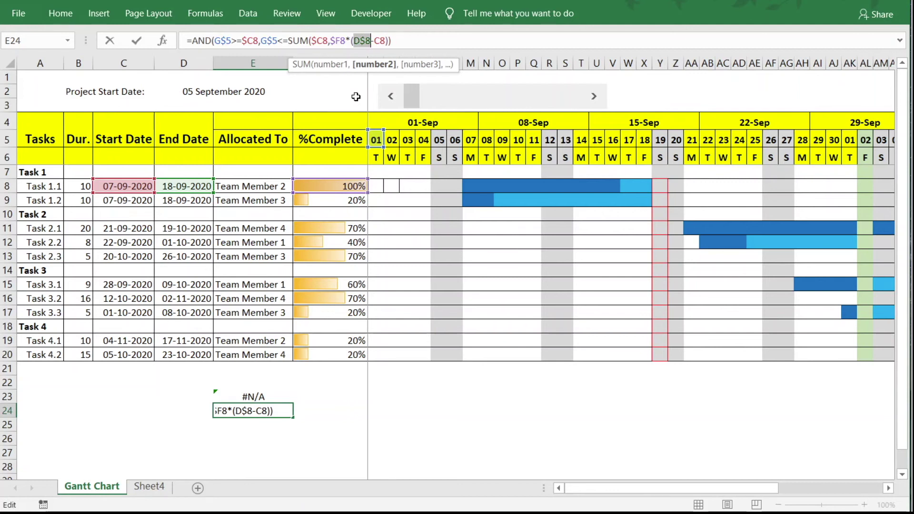
{"action": "key", "text": "F4"}
{"action": "left_click_drag", "start_coordinate": [374, 42], "coordinate": [389, 43]}
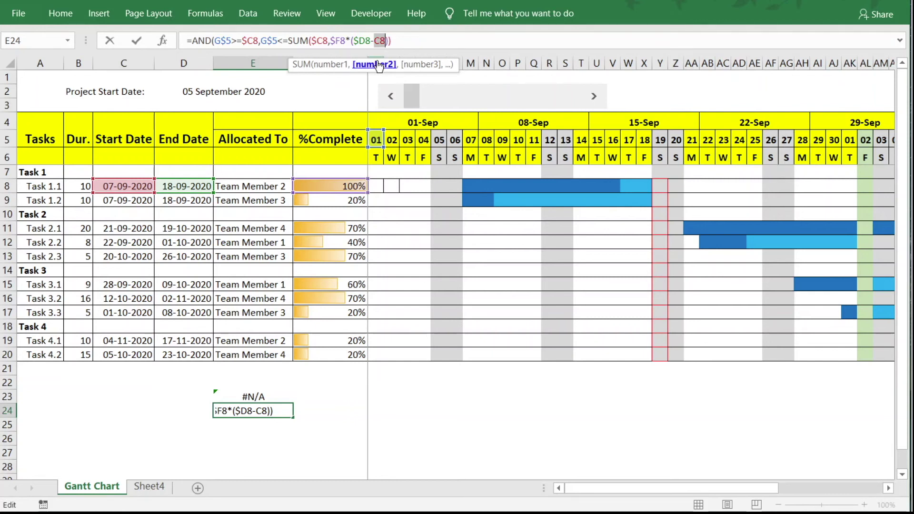
{"action": "key", "text": "F4"}
{"action": "key", "text": "F4"}
{"action": "key", "text": "F4"}
{"action": "key", "text": "Return"}
{"action": "left_click", "coordinate": [284, 411]}
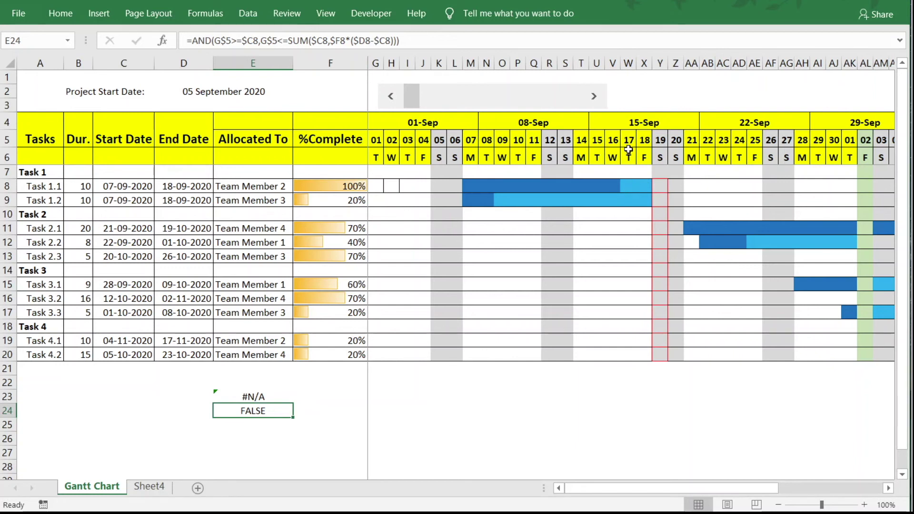
Test E24's formula against the 17 September column by replacing both G$5 references with W$5.
{"action": "left_click", "coordinate": [214, 41]}
{"action": "double_click", "coordinate": [218, 41]}
{"action": "type", "text": "W"}
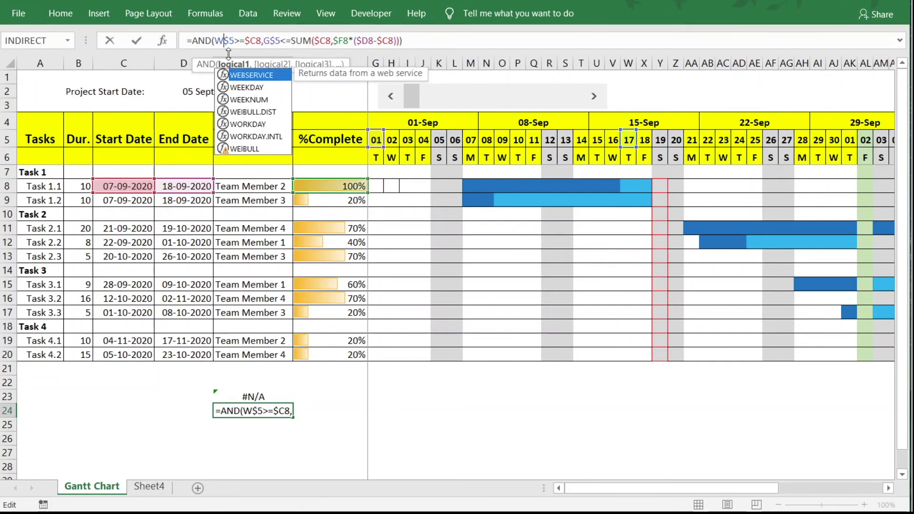
{"action": "double_click", "coordinate": [269, 41]}
{"action": "type", "text": "W"}
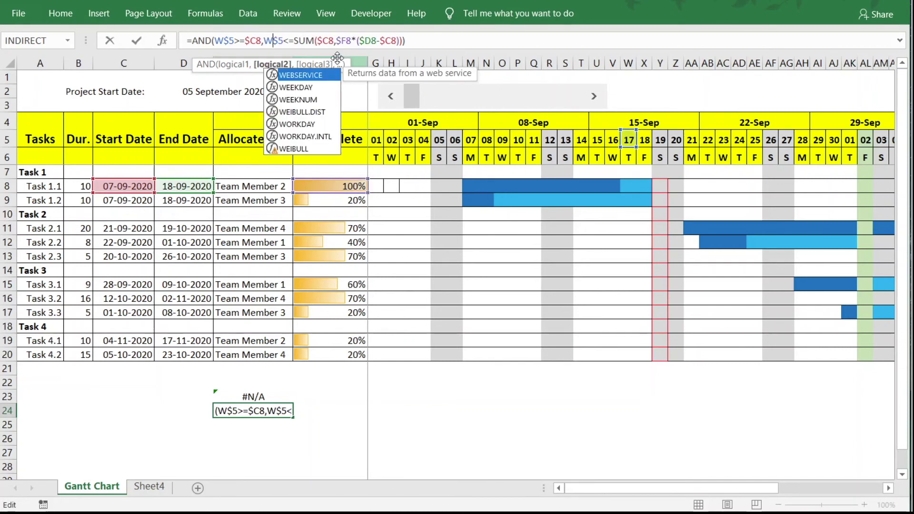
{"action": "key", "text": "Return"}
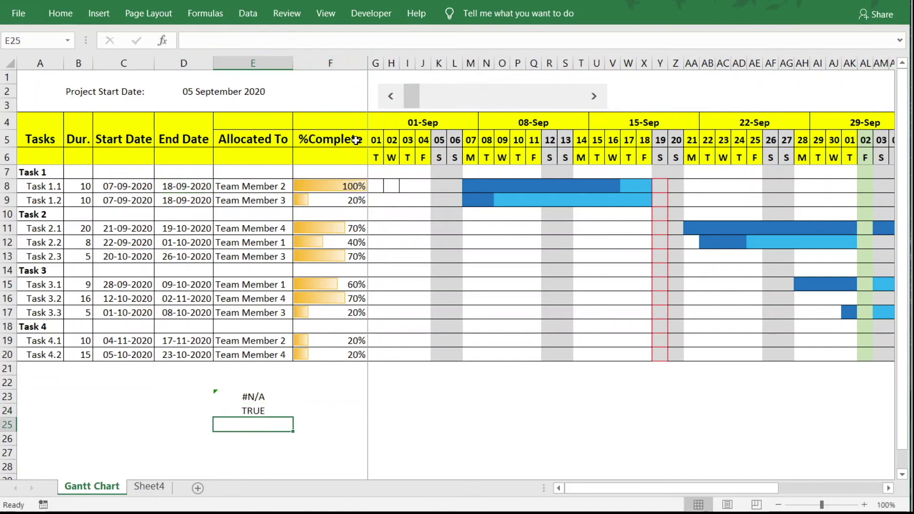
Copy the tested formula text =AND(W$5>=$C8,W$5<=SUM($C8,$F8*($D8-$C8))) from E24.
{"action": "left_click", "coordinate": [261, 413]}
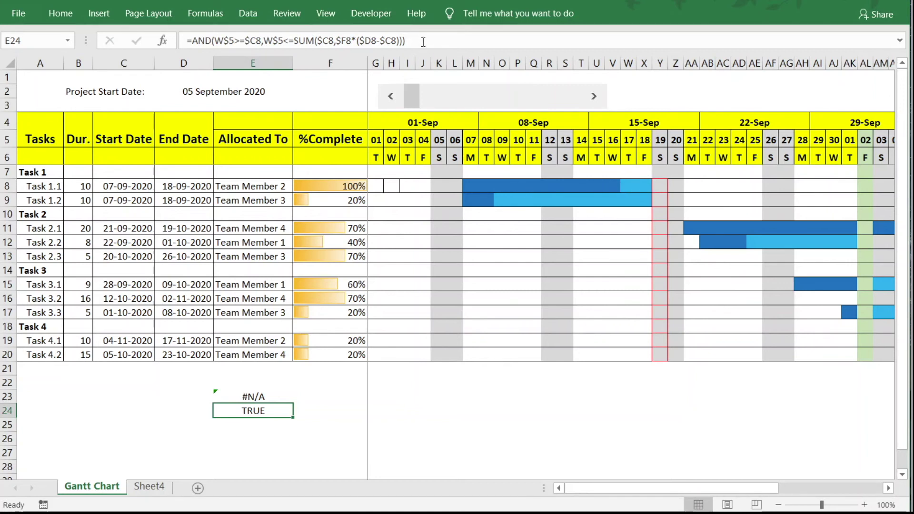
{"action": "left_click_drag", "start_coordinate": [419, 41], "coordinate": [187, 38]}
{"action": "key", "text": "ctrl+c"}
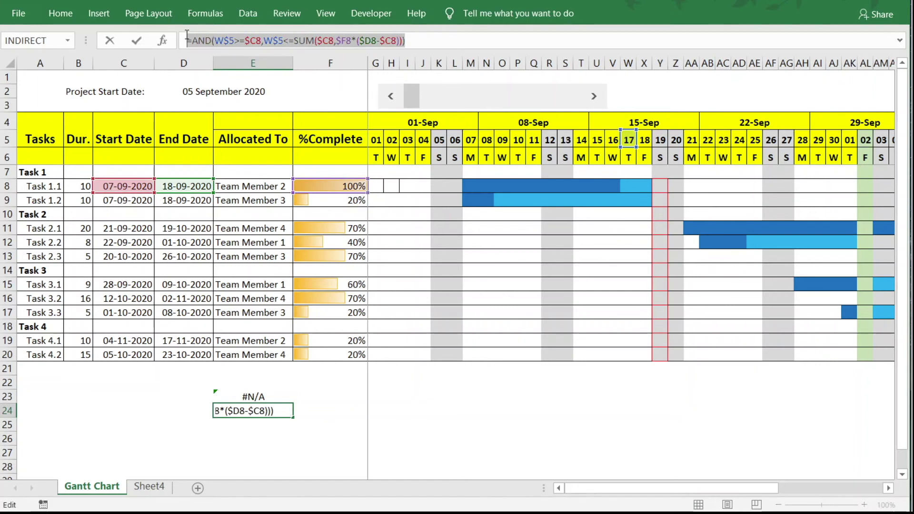
{"action": "key", "text": "Escape"}
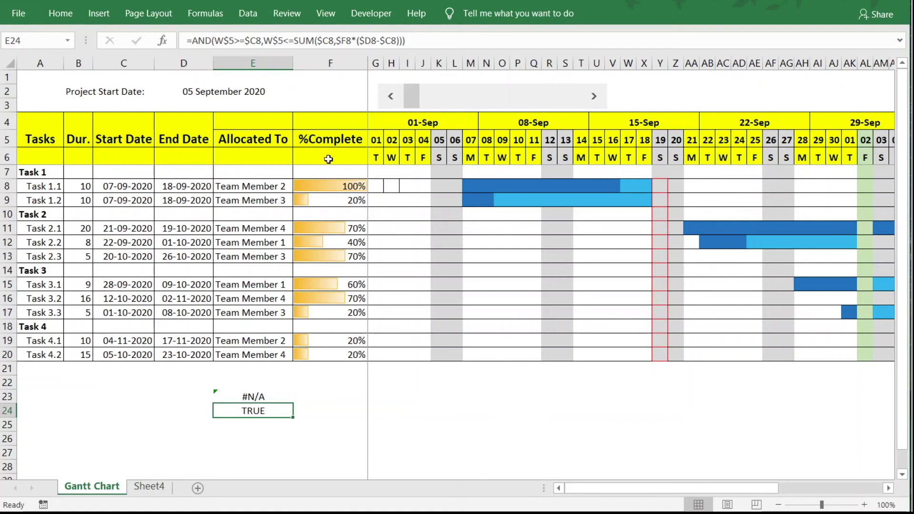
Replace the formula of the dark-blue progress-bar conditional formatting rule on the timeline with the copied E24 formula.
{"action": "left_click_drag", "start_coordinate": [377, 139], "coordinate": [790, 351]}
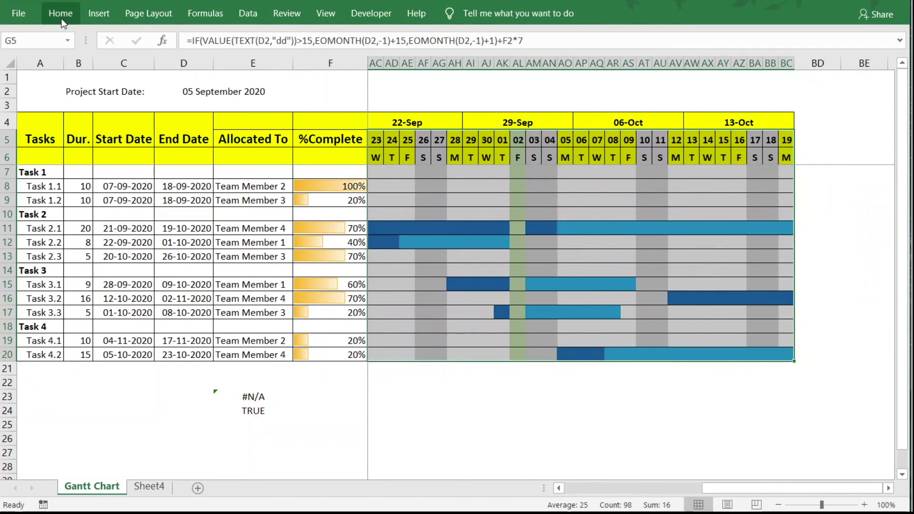
{"action": "left_click", "coordinate": [61, 13]}
{"action": "left_click", "coordinate": [558, 62]}
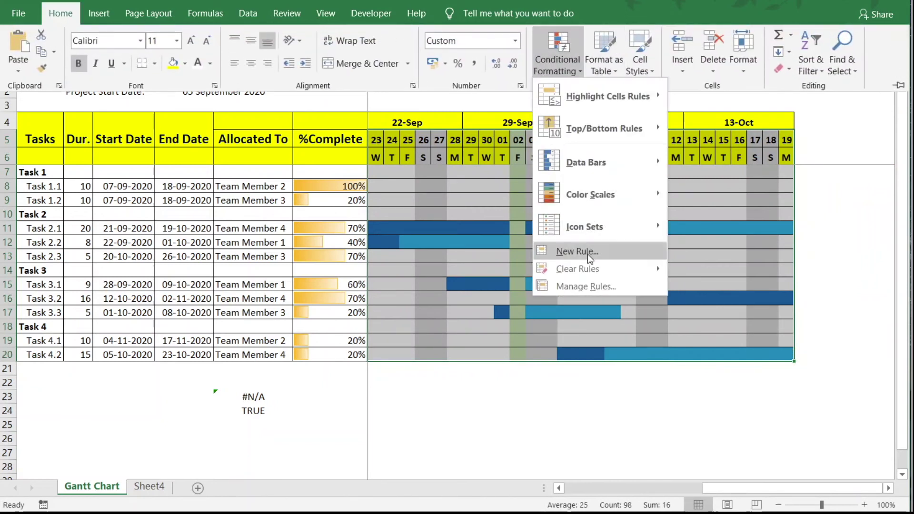
{"action": "left_click", "coordinate": [589, 285]}
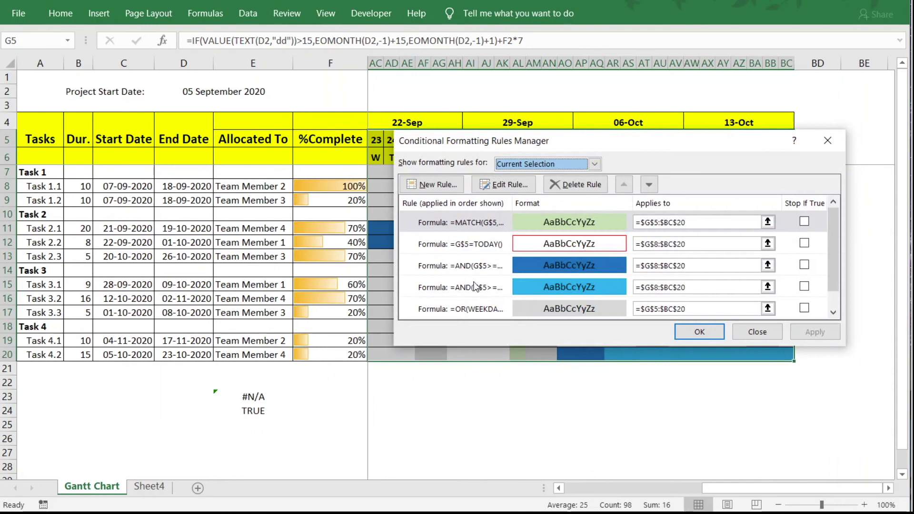
{"action": "left_click", "coordinate": [441, 269]}
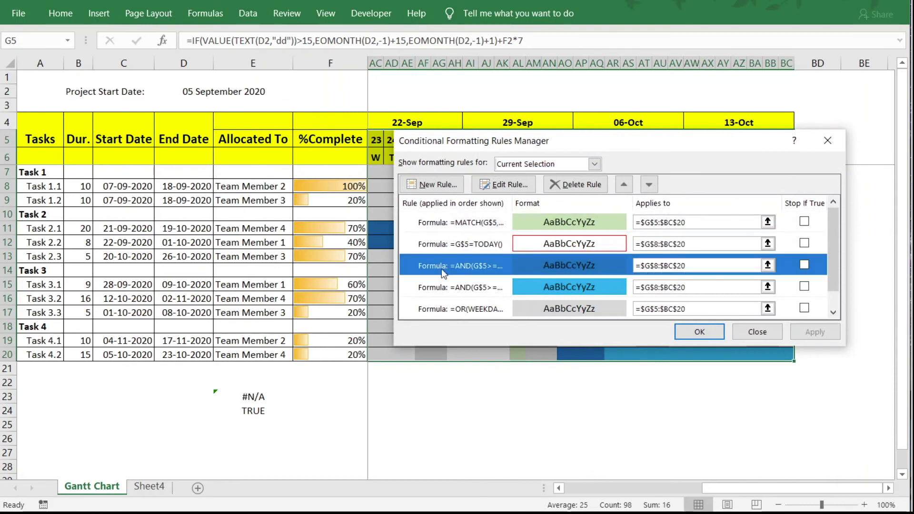
{"action": "left_click", "coordinate": [504, 185]}
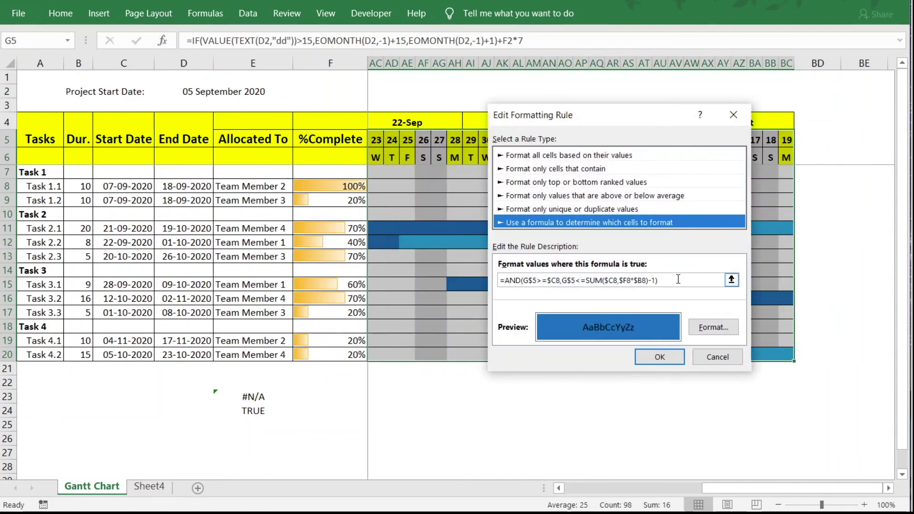
{"action": "left_click", "coordinate": [515, 280]}
{"action": "key", "text": "ctrl+a"}
{"action": "key", "text": "ctrl+v"}
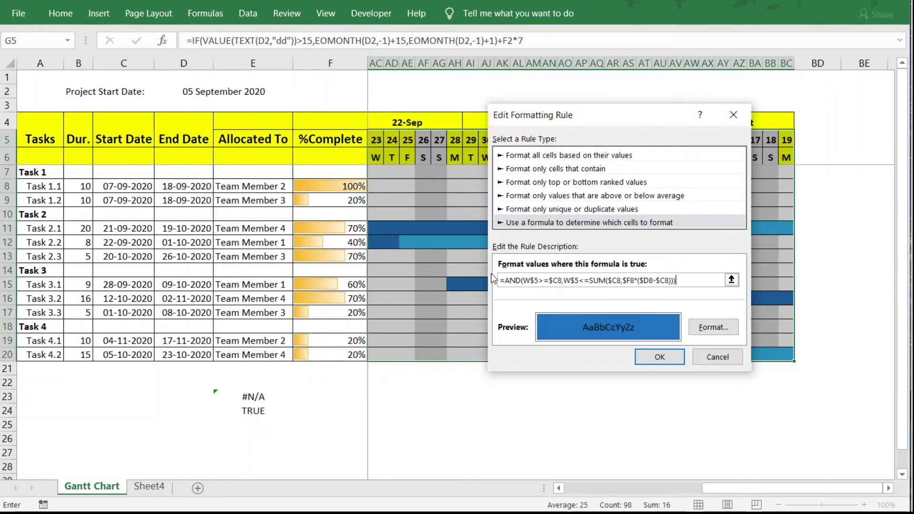
Change both W$5 references in the dark-blue rule's formula to G$5 and apply the edited rule.
{"action": "left_click", "coordinate": [527, 281]}
{"action": "type", "text": "g"}
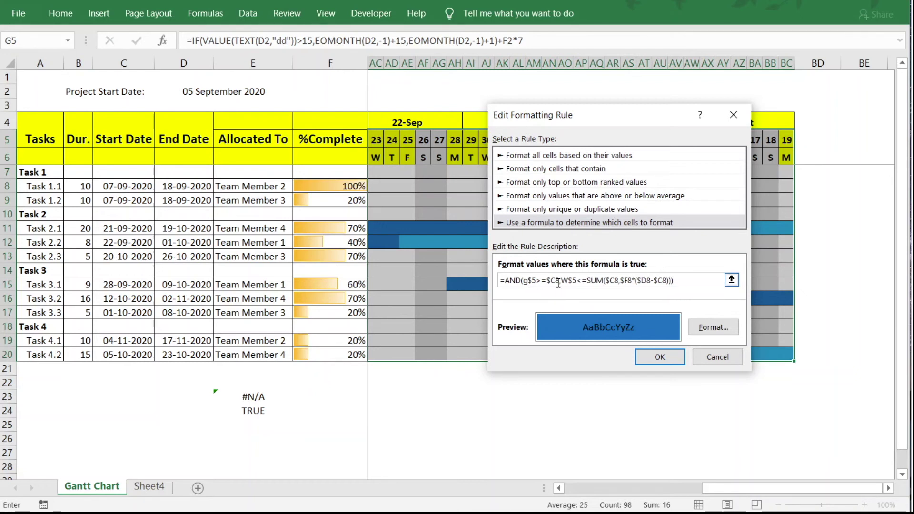
{"action": "left_click_drag", "start_coordinate": [562, 280], "coordinate": [568, 280]}
{"action": "type", "text": "g"}
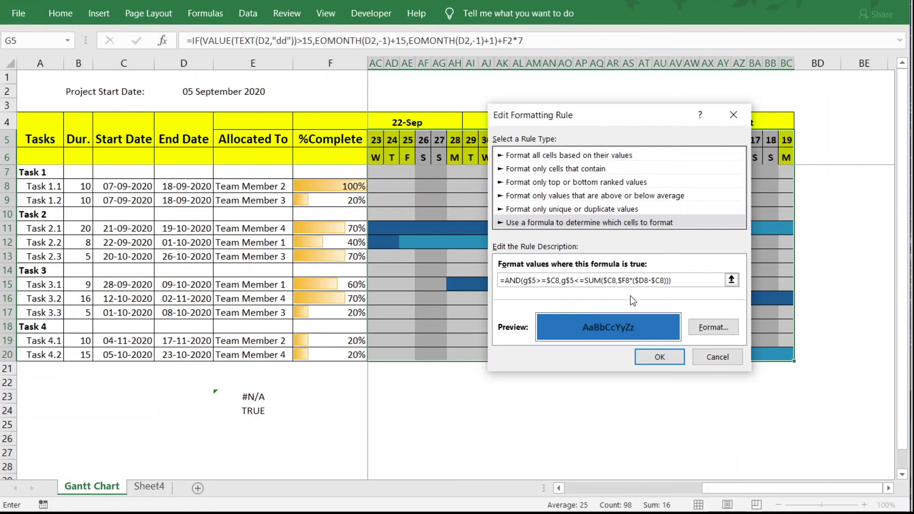
{"action": "left_click", "coordinate": [674, 356]}
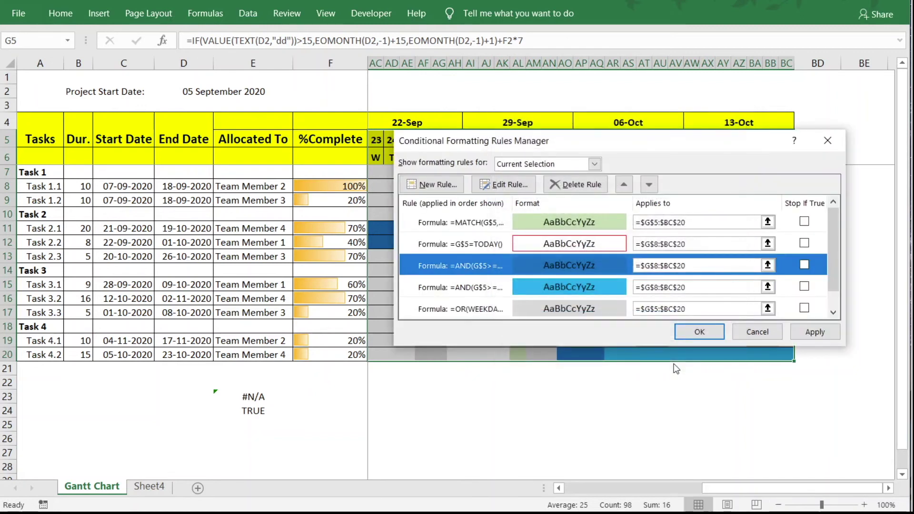
{"action": "left_click", "coordinate": [816, 332]}
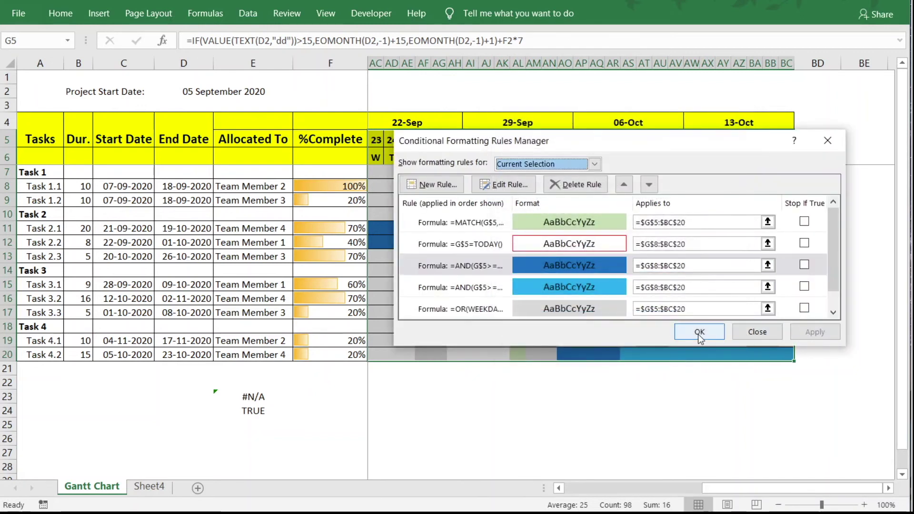
{"action": "left_click", "coordinate": [698, 334]}
{"action": "left_click", "coordinate": [581, 424]}
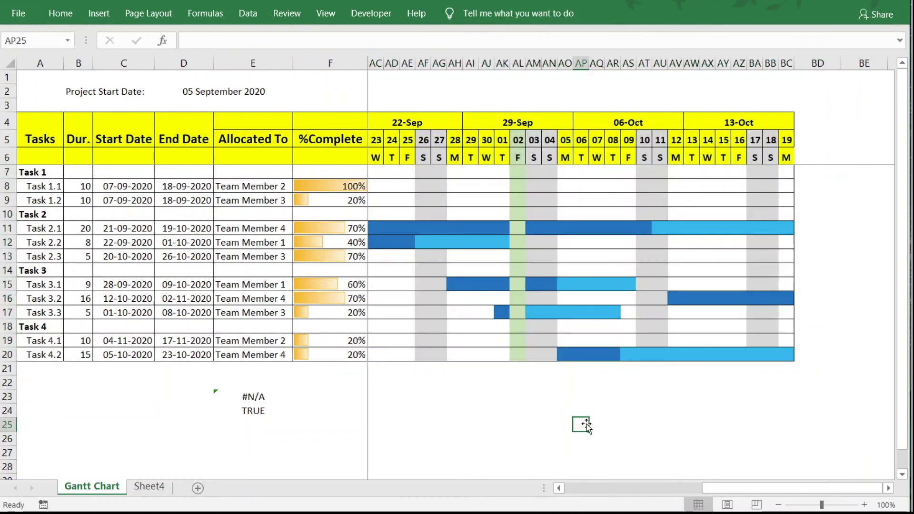
Set Task 1.2's %Complete value to 100% to test the corrected progress bar.
{"action": "left_click_drag", "start_coordinate": [698, 488], "coordinate": [571, 490]}
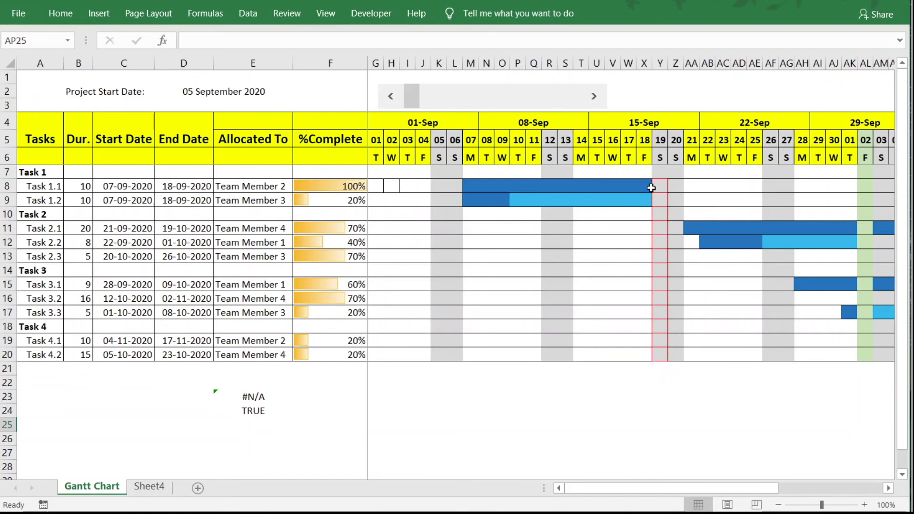
{"action": "left_click", "coordinate": [329, 201]}
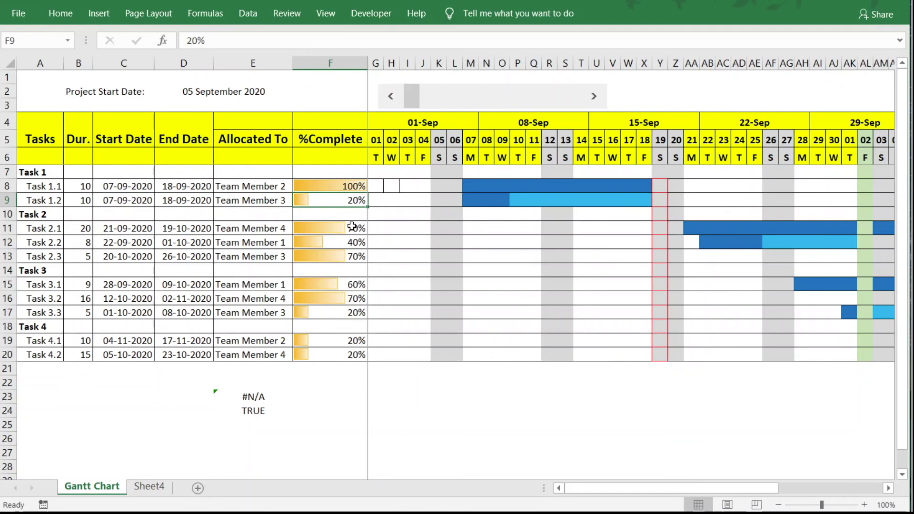
{"action": "type", "text": "100"}
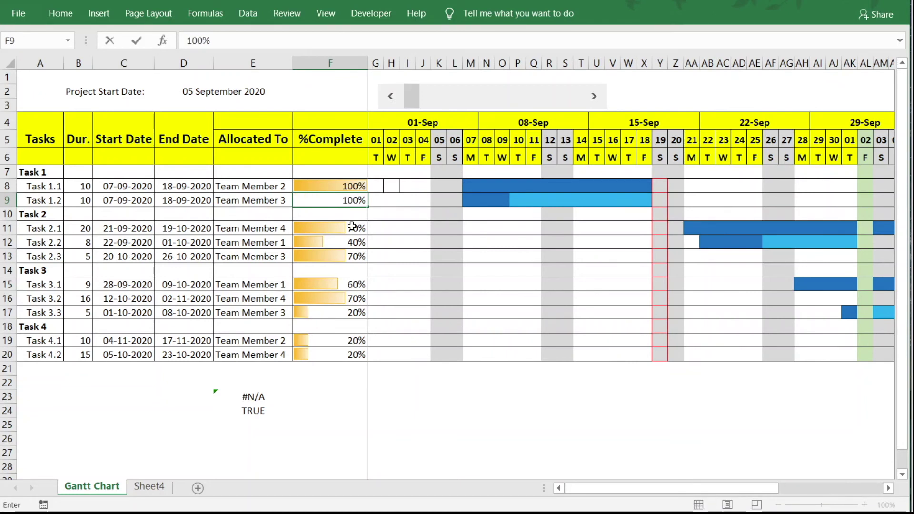
{"action": "key", "text": "Return"}
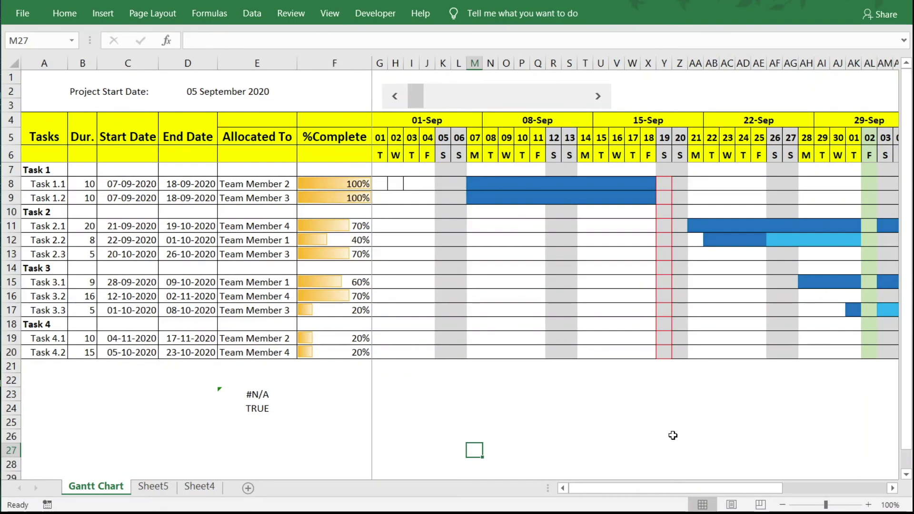
Insert an entire new row at row 3, above the chart's header rows.
{"action": "left_click", "coordinate": [42, 105]}
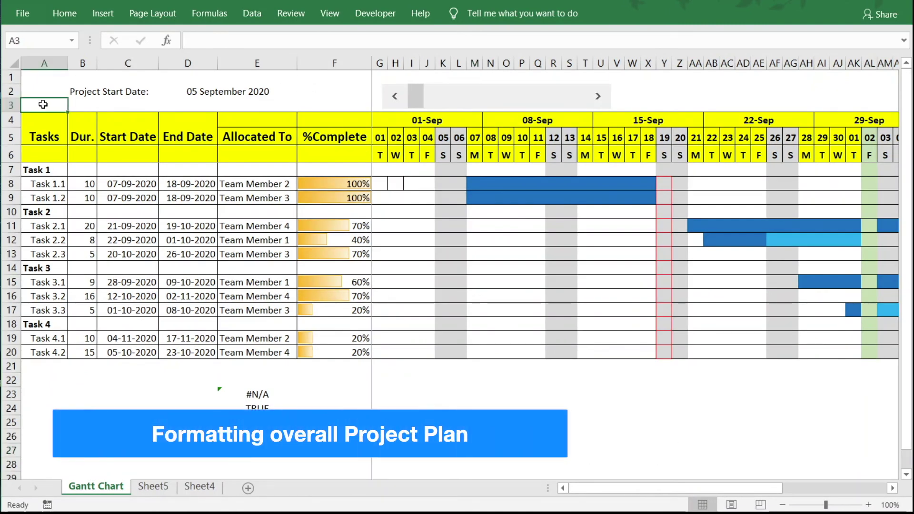
{"action": "right_click", "coordinate": [43, 104]}
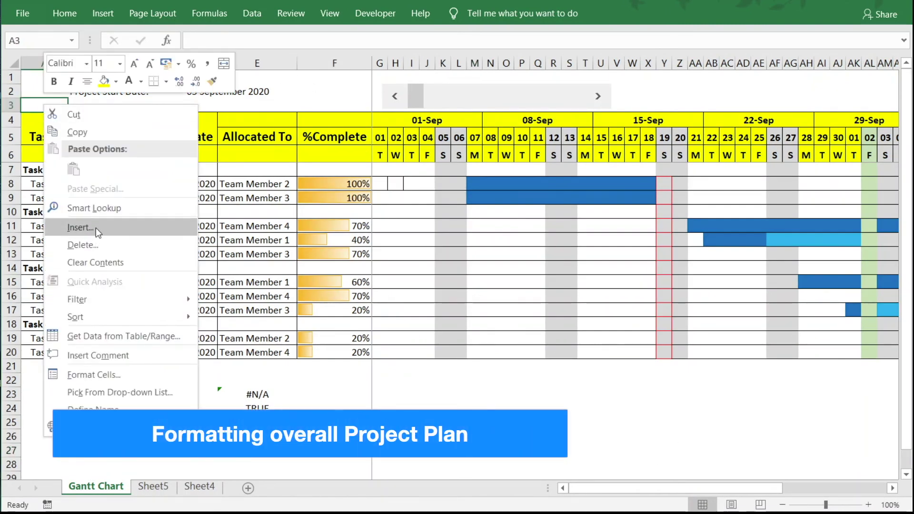
{"action": "left_click", "coordinate": [96, 228]}
{"action": "left_click", "coordinate": [71, 228]}
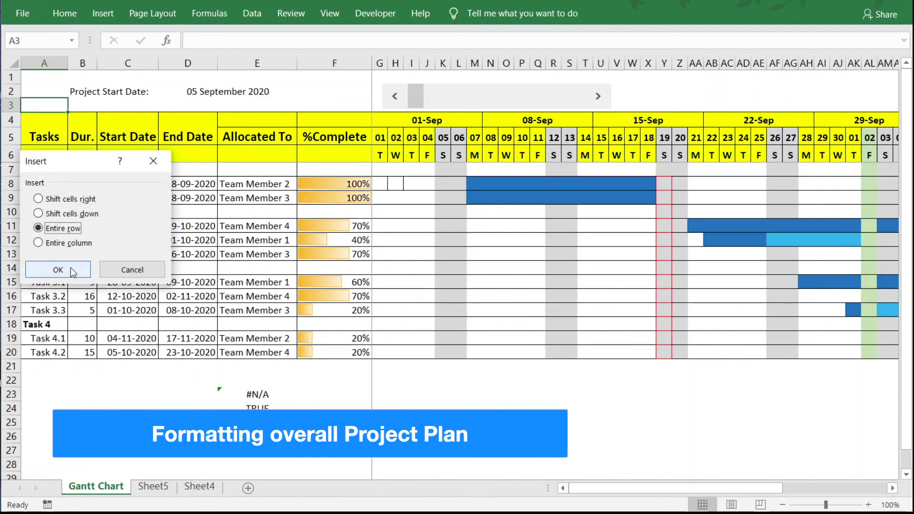
{"action": "left_click", "coordinate": [70, 269]}
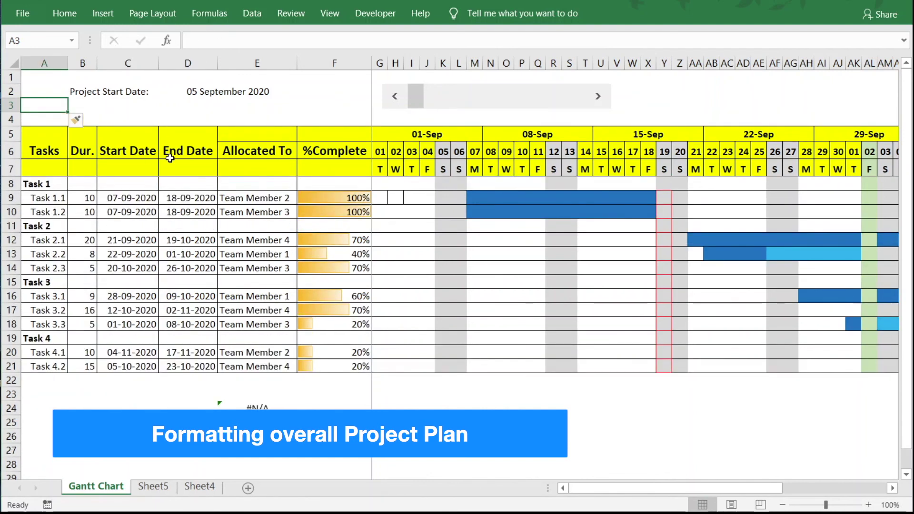
Merge the Tasks, Dur., Start Date and End Date header cells down through row 7, each within its own column.
{"action": "left_click", "coordinate": [42, 147]}
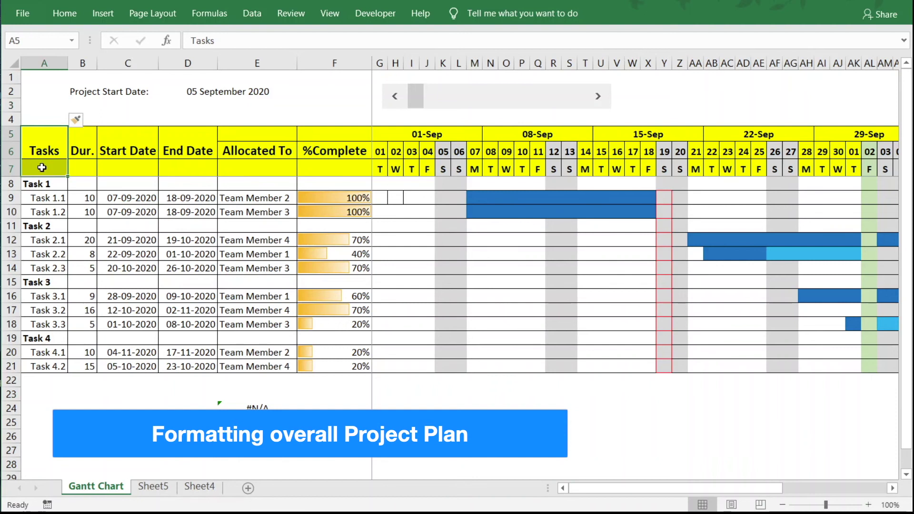
{"action": "left_click", "coordinate": [88, 163], "text": "ctrl"}
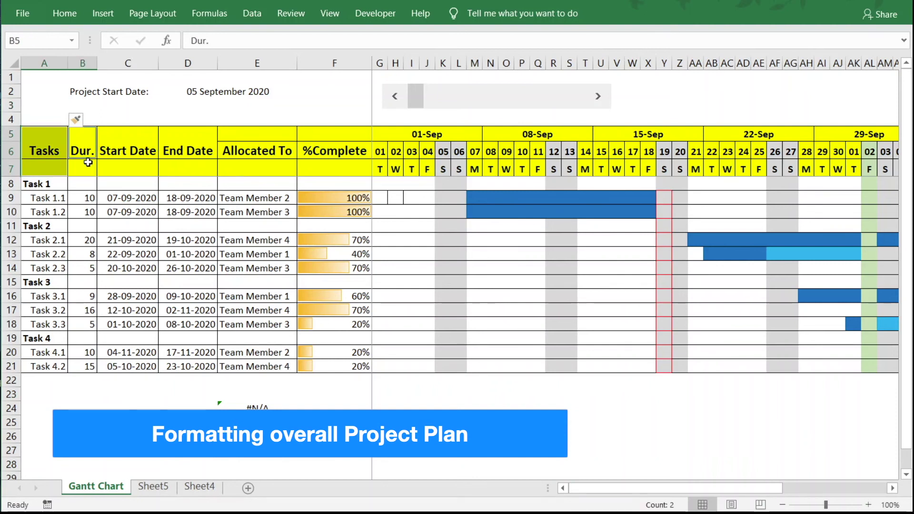
{"action": "left_click", "coordinate": [122, 150], "text": "ctrl"}
{"action": "left_click", "coordinate": [180, 163], "text": "ctrl"}
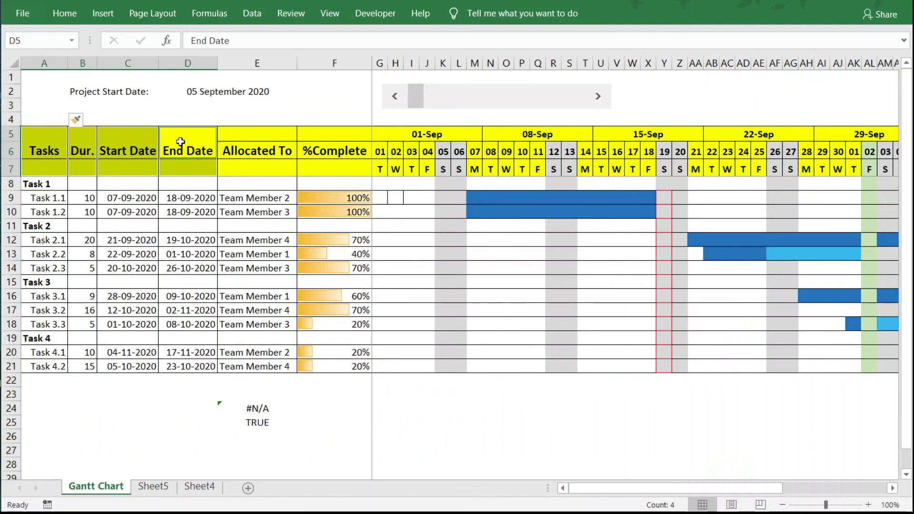
{"action": "right_click", "coordinate": [179, 141]}
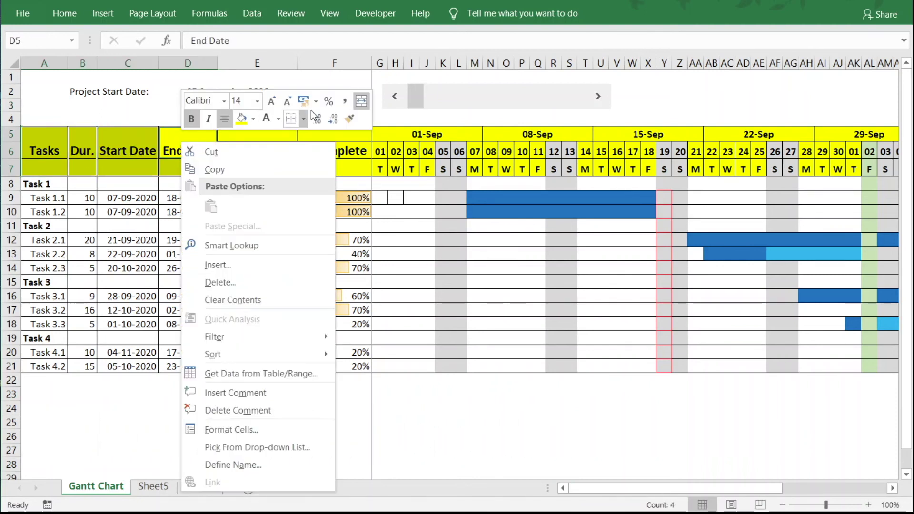
{"action": "left_click", "coordinate": [363, 102]}
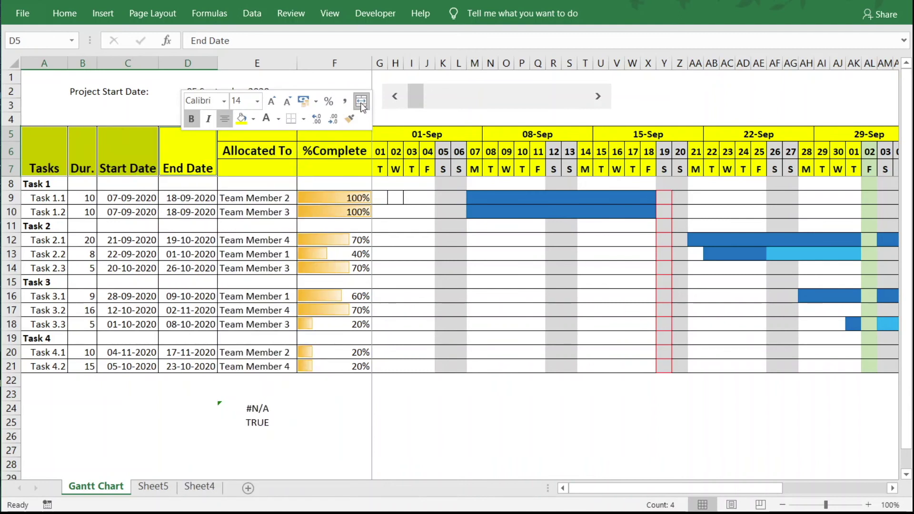
Merge and center the Allocated To header across E5:E7 and the %Complete header across F5:F7.
{"action": "left_click", "coordinate": [278, 167]}
{"action": "left_click", "coordinate": [275, 134]}
{"action": "left_click_drag", "start_coordinate": [274, 133], "coordinate": [270, 172]}
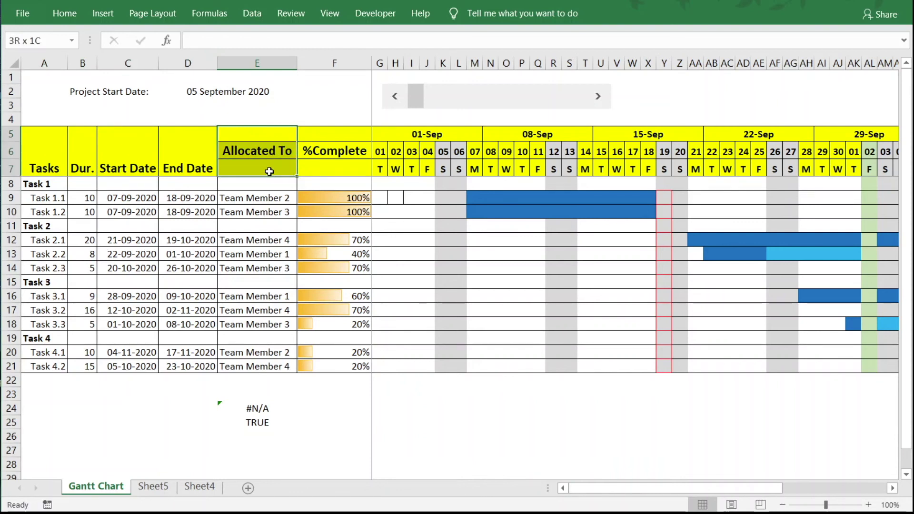
{"action": "right_click", "coordinate": [268, 136]}
{"action": "left_click", "coordinate": [448, 96]}
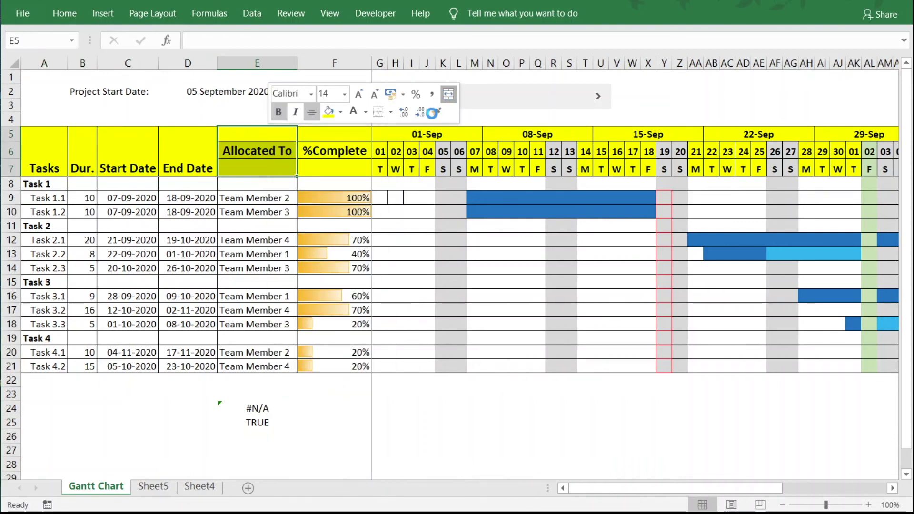
{"action": "left_click_drag", "start_coordinate": [347, 137], "coordinate": [345, 164]}
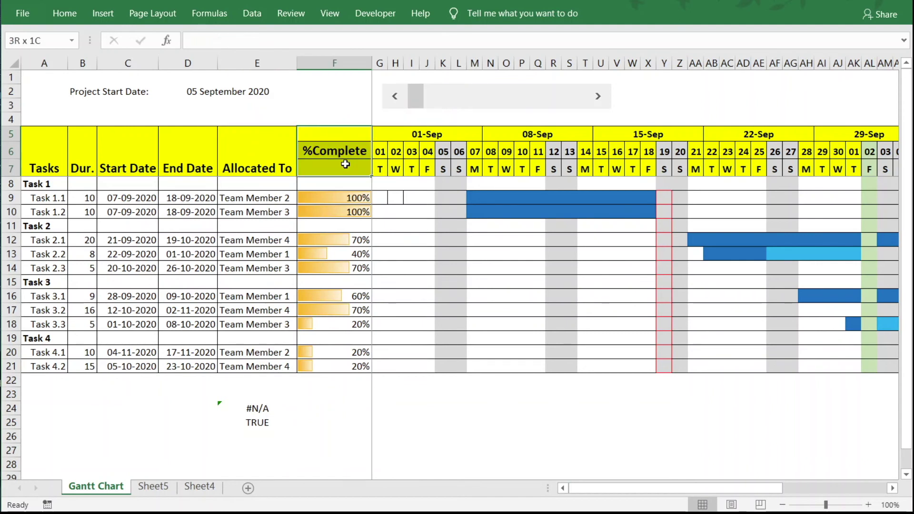
{"action": "right_click", "coordinate": [347, 135]}
{"action": "left_click", "coordinate": [526, 94]}
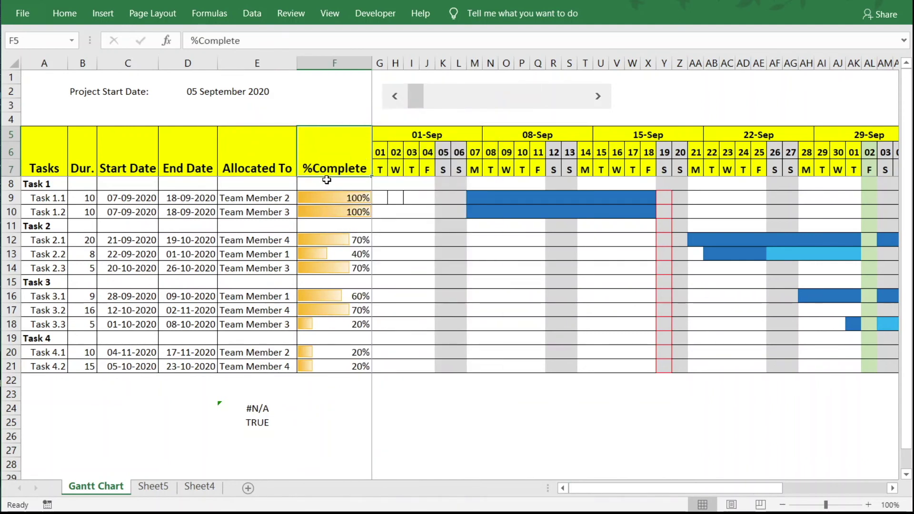
Rename the %Complete header as Status and autofit the width of column F.
{"action": "type", "text": "Stat"}
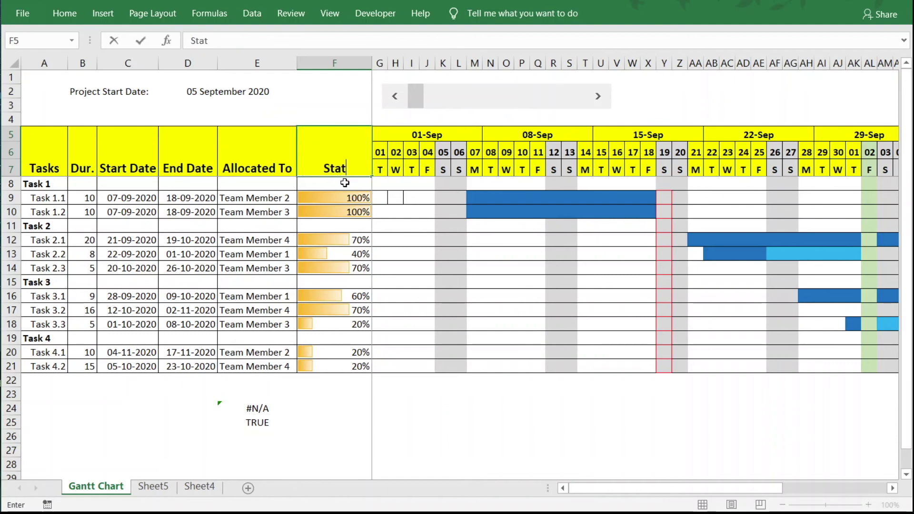
{"action": "type", "text": "us"}
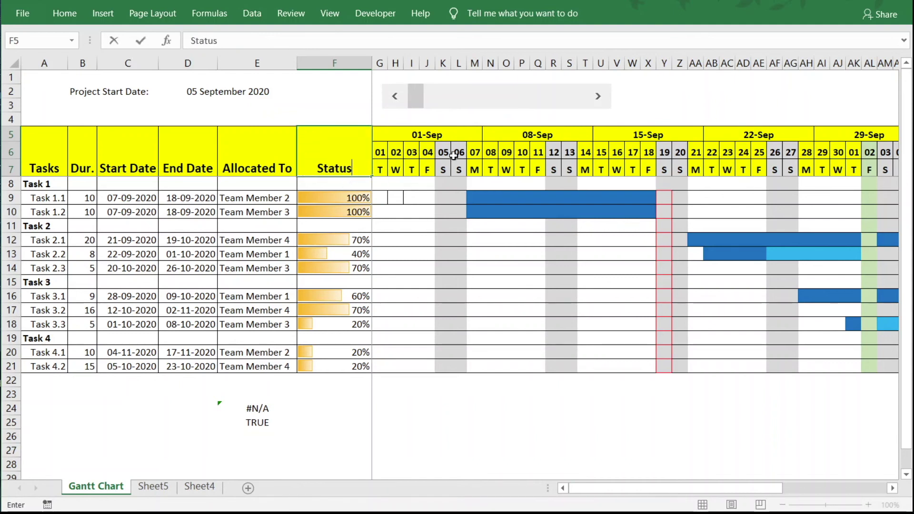
{"action": "left_click", "coordinate": [358, 100]}
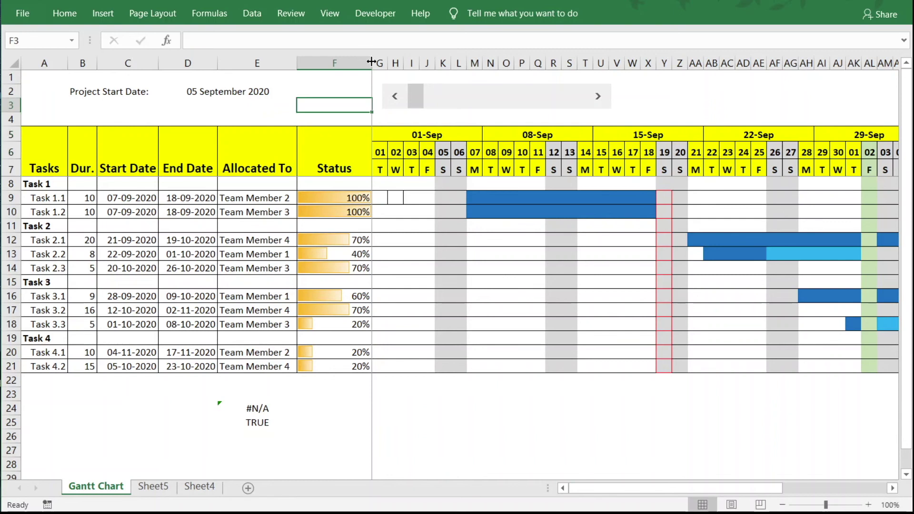
{"action": "double_click", "coordinate": [371, 62]}
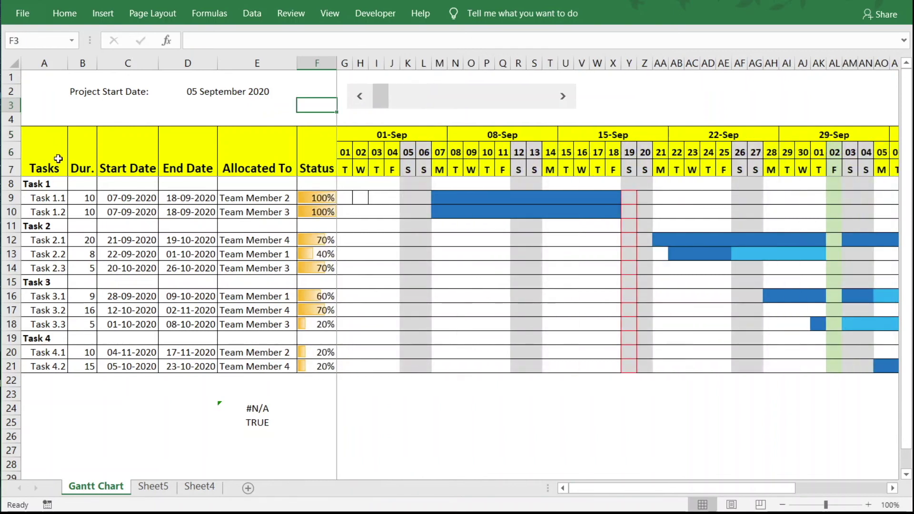
Reduce the font size of the Tasks through Status header cells to 12.
{"action": "left_click_drag", "start_coordinate": [37, 167], "coordinate": [304, 159]}
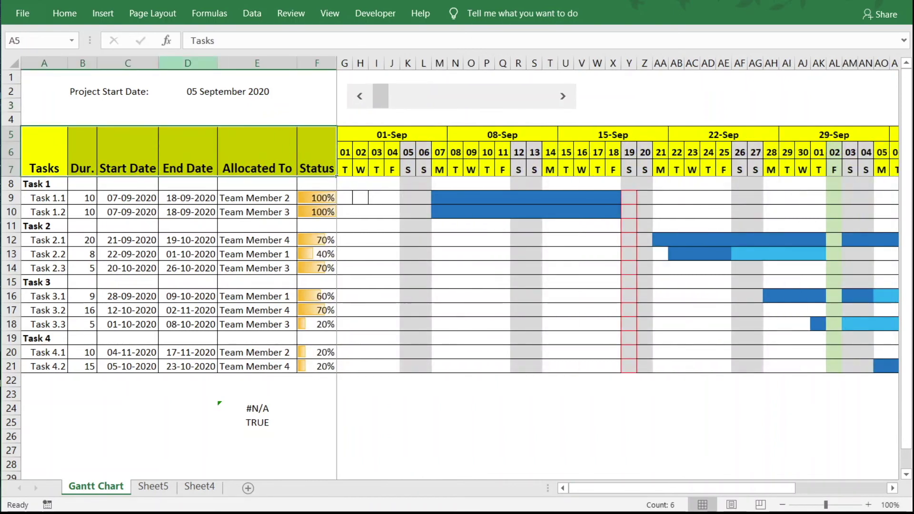
{"action": "left_click", "coordinate": [64, 13]}
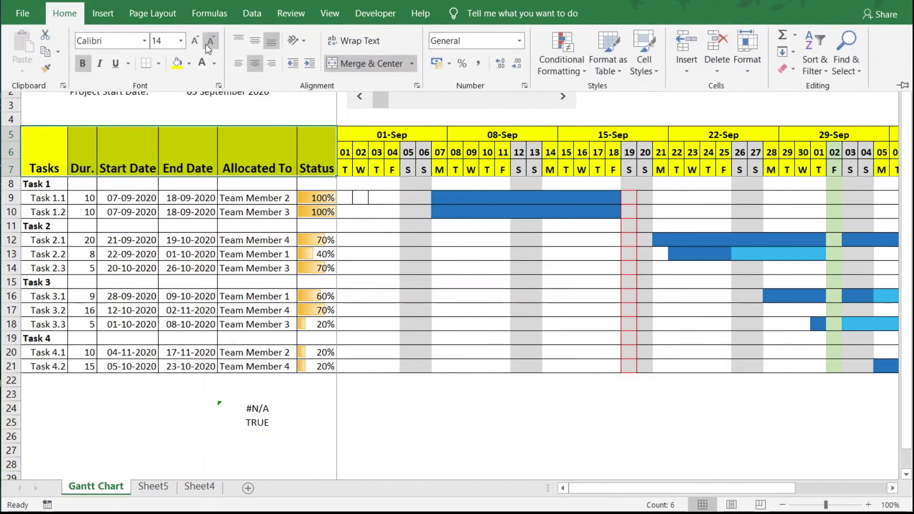
{"action": "left_click", "coordinate": [208, 44]}
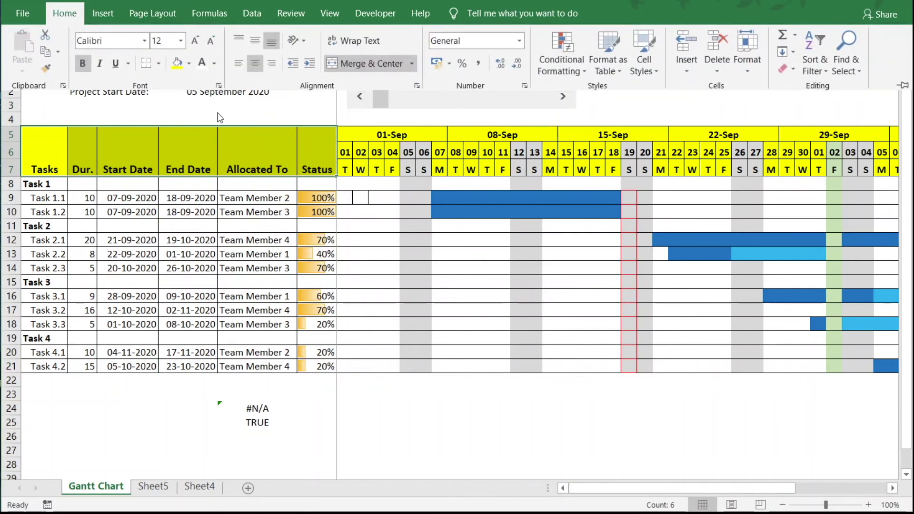
{"action": "left_click", "coordinate": [208, 127]}
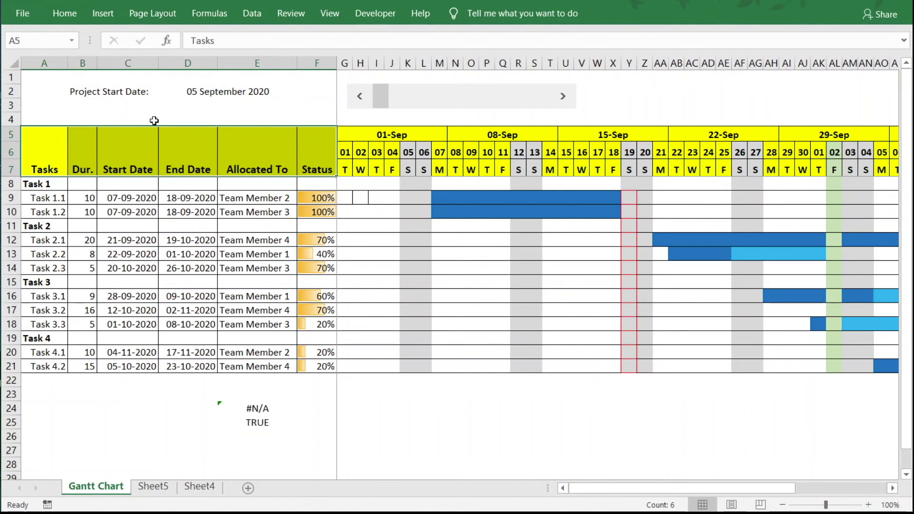
Move the Project Start Date label to A3 and its date value to D3.
{"action": "left_click", "coordinate": [120, 92]}
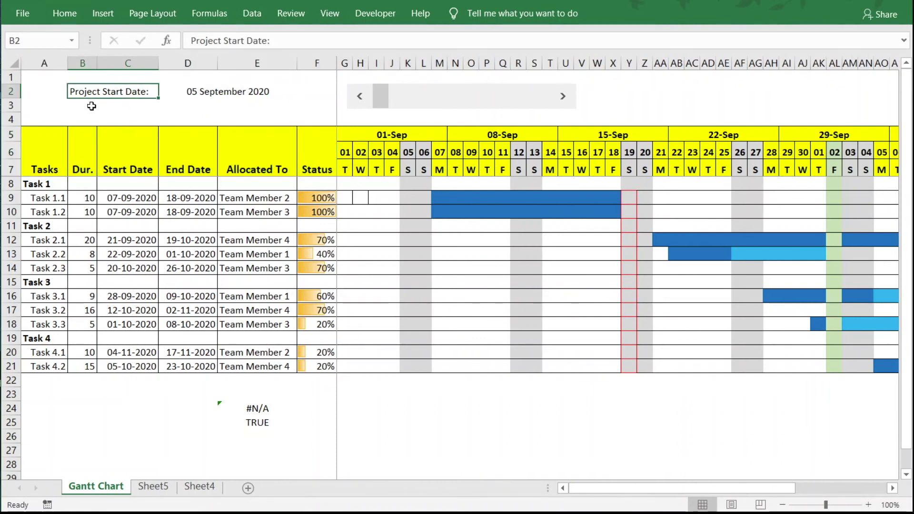
{"action": "left_click_drag", "start_coordinate": [95, 90], "coordinate": [62, 107]}
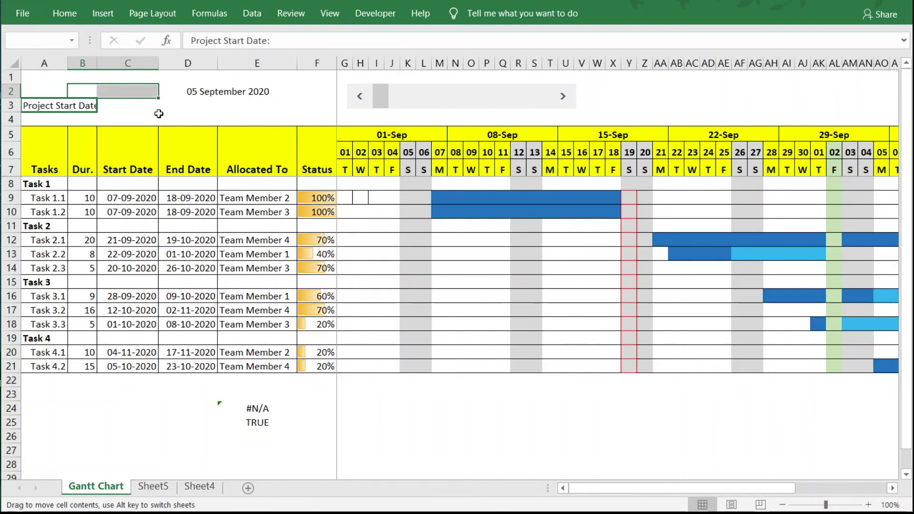
{"action": "left_click", "coordinate": [194, 97]}
{"action": "left_click_drag", "start_coordinate": [191, 93], "coordinate": [222, 108]}
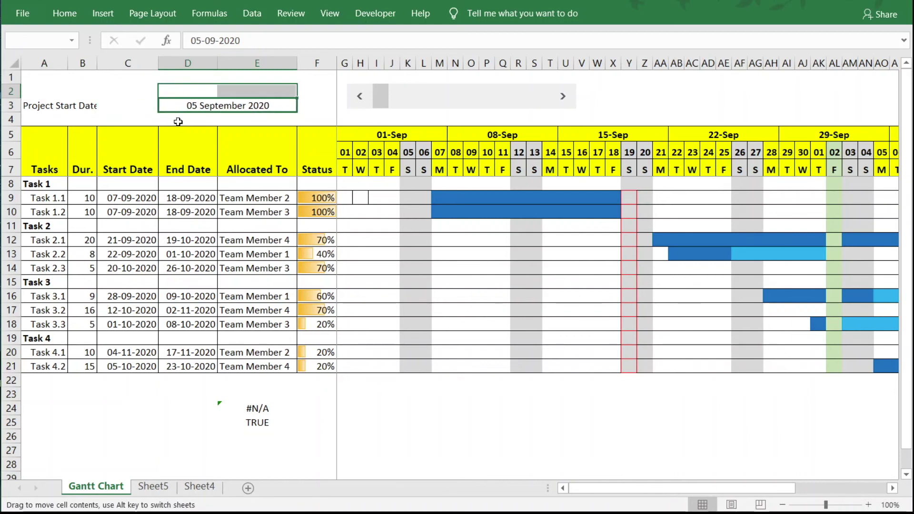
Unmerge the Project Start Date label cells within A3:C3.
{"action": "left_click_drag", "start_coordinate": [74, 109], "coordinate": [113, 105]}
{"action": "right_click", "coordinate": [113, 106]}
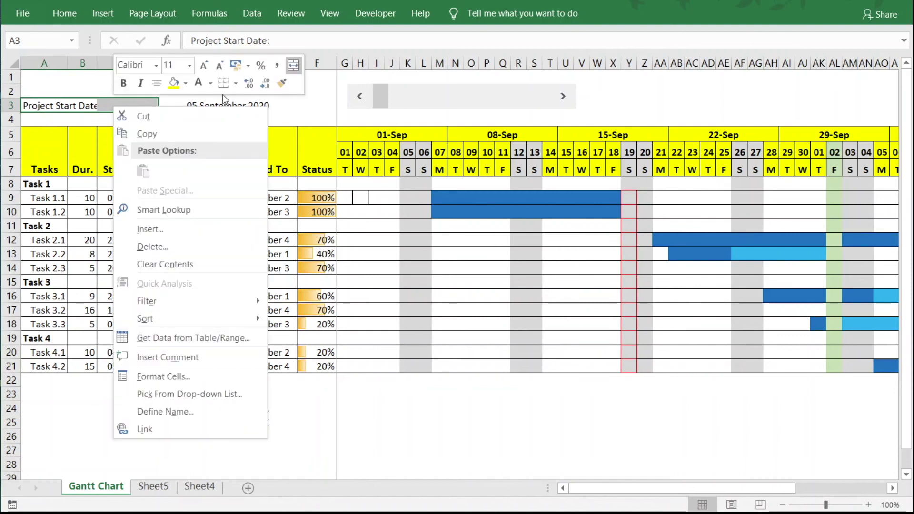
{"action": "left_click", "coordinate": [278, 66]}
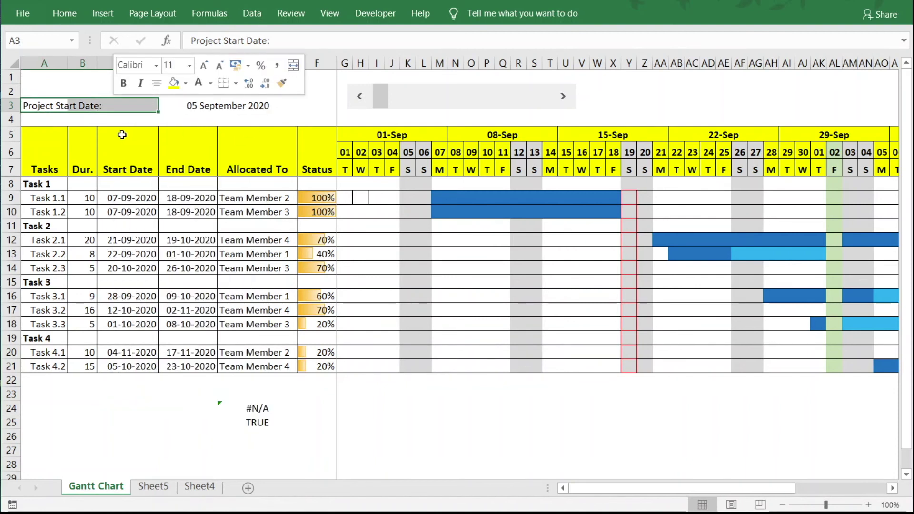
Enter the label "Project Name:" in cell A2.
{"action": "left_click", "coordinate": [51, 91]}
{"action": "type", "text": "Project "}
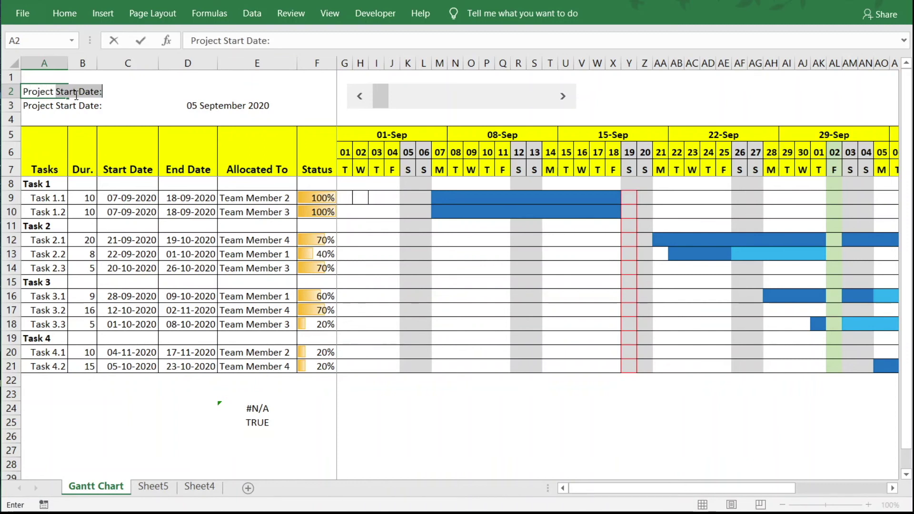
{"action": "type", "text": "Name"}
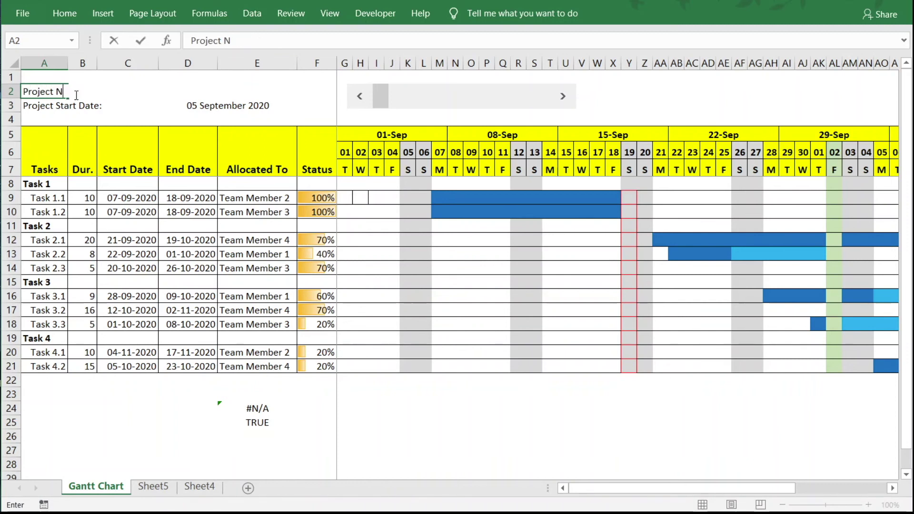
{"action": "left_click", "coordinate": [118, 118]}
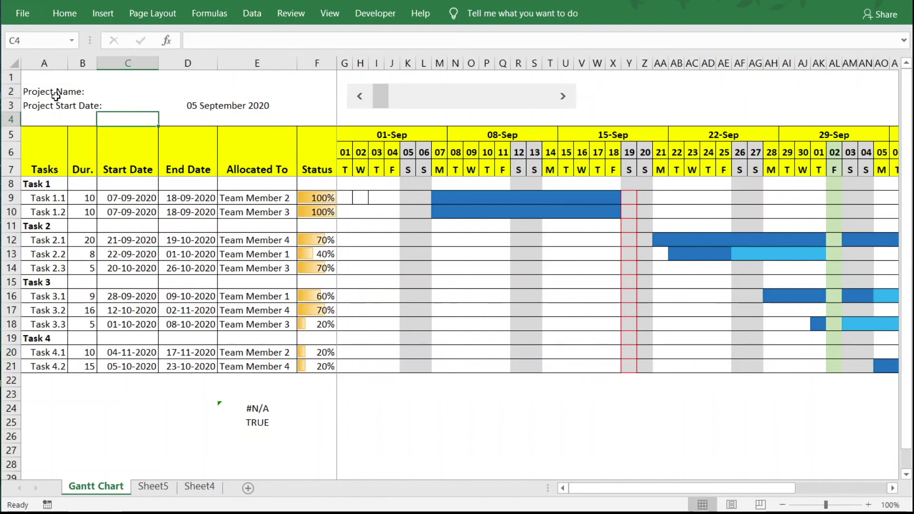
Merge A2:C2 for the Project Name label and keep its text left-aligned.
{"action": "left_click_drag", "start_coordinate": [40, 93], "coordinate": [138, 90]}
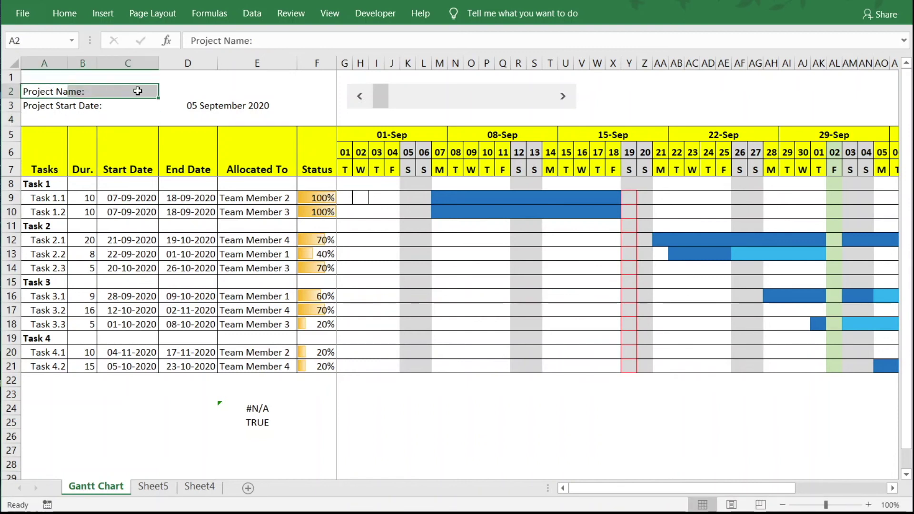
{"action": "right_click", "coordinate": [139, 90]}
{"action": "left_click", "coordinate": [325, 50]}
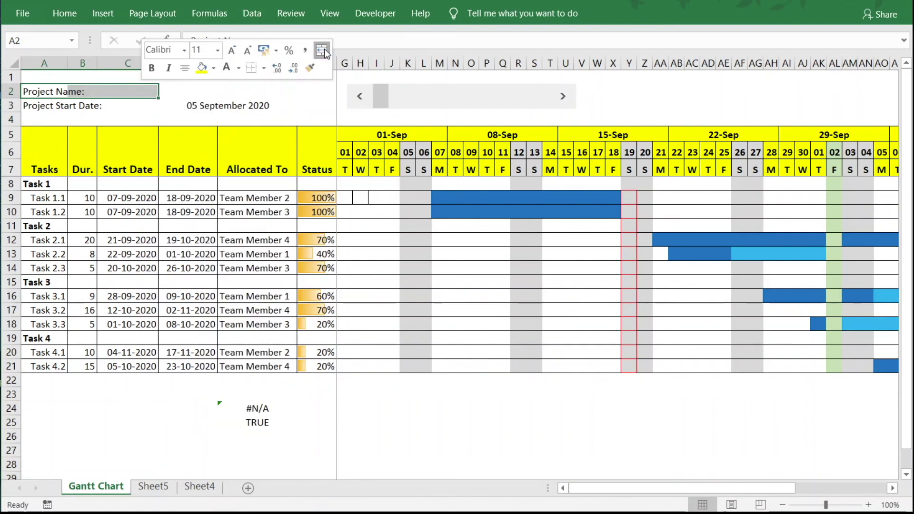
{"action": "left_click", "coordinate": [184, 71]}
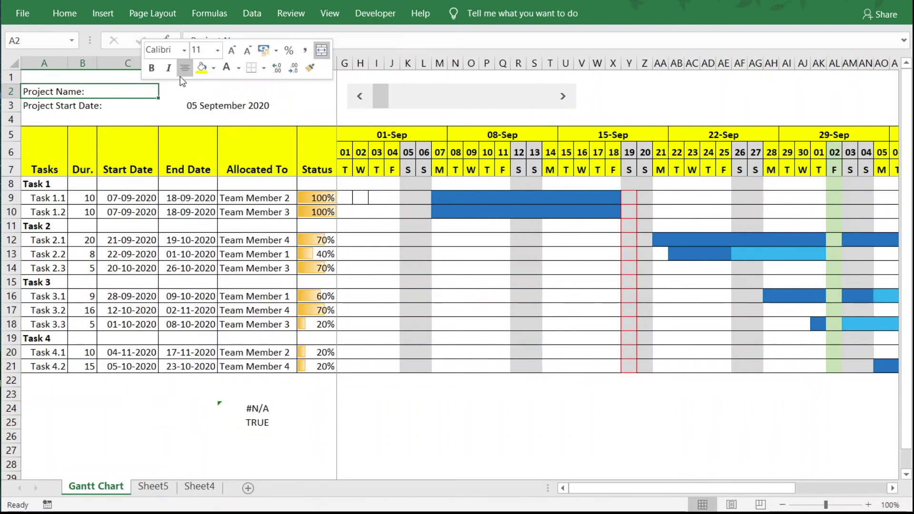
Merge and center cells D2:F2 as the project name entry field.
{"action": "left_click", "coordinate": [194, 90]}
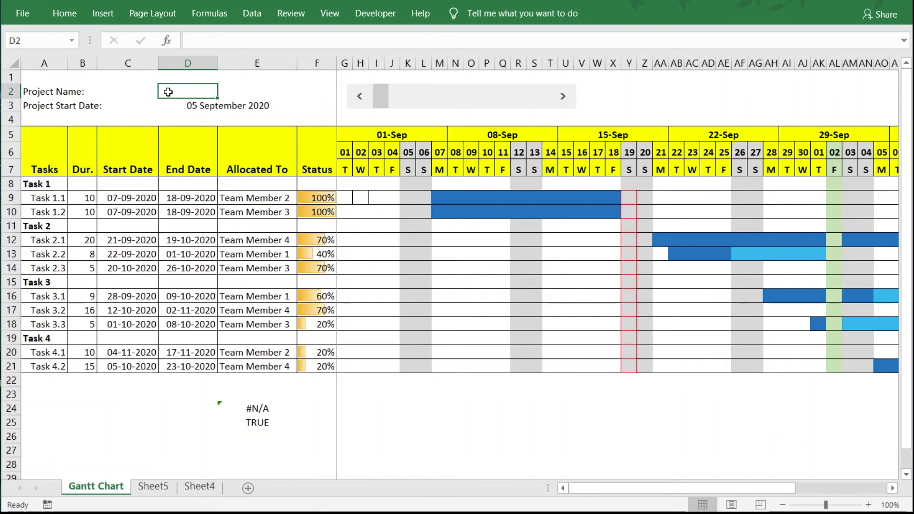
{"action": "left_click_drag", "start_coordinate": [181, 89], "coordinate": [321, 88]}
{"action": "right_click", "coordinate": [246, 95]}
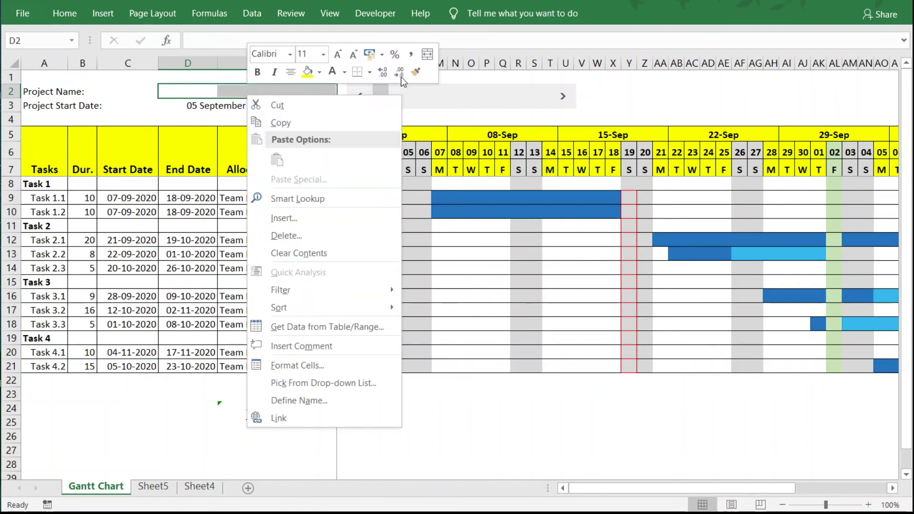
{"action": "left_click", "coordinate": [427, 54]}
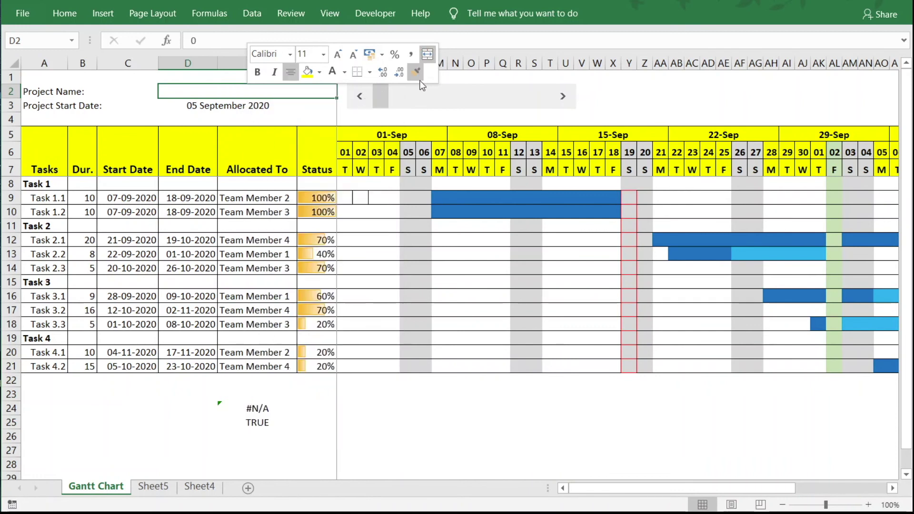
{"action": "left_click", "coordinate": [142, 120]}
Apply All Borders to the project name field in D2:F2 and to the start date cell D3.
{"action": "left_click", "coordinate": [191, 94]}
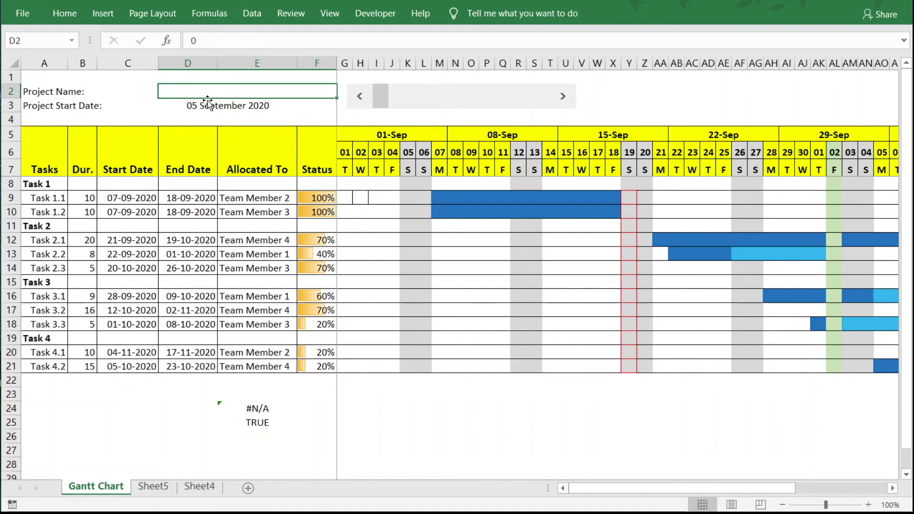
{"action": "right_click", "coordinate": [210, 94]}
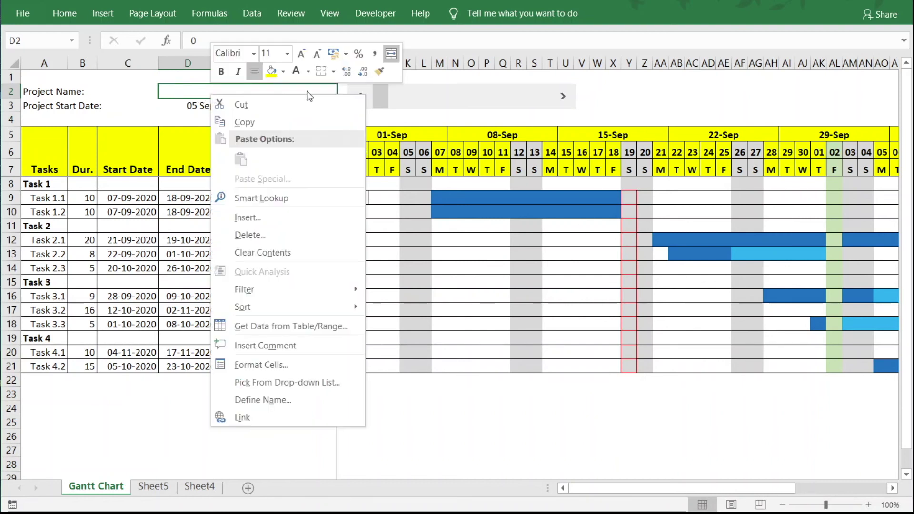
{"action": "left_click", "coordinate": [333, 71]}
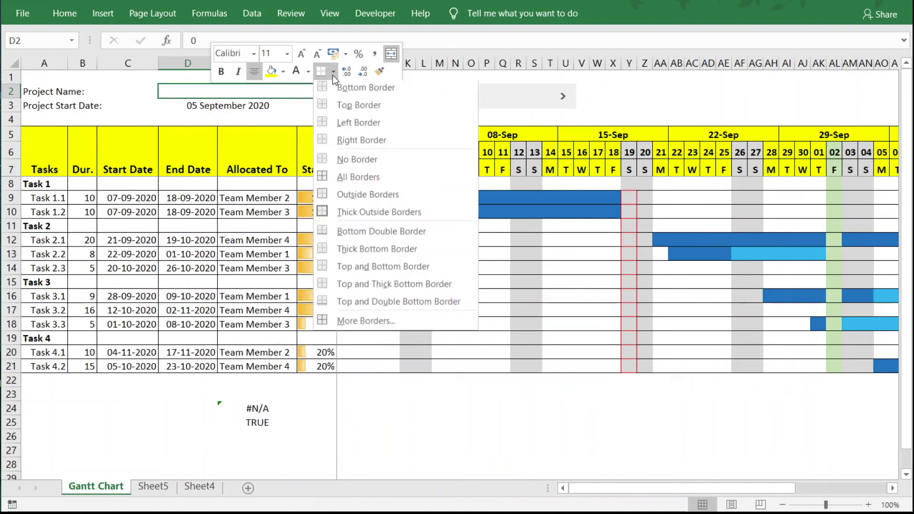
{"action": "left_click", "coordinate": [333, 179]}
{"action": "left_click", "coordinate": [223, 106]}
{"action": "right_click", "coordinate": [232, 107]}
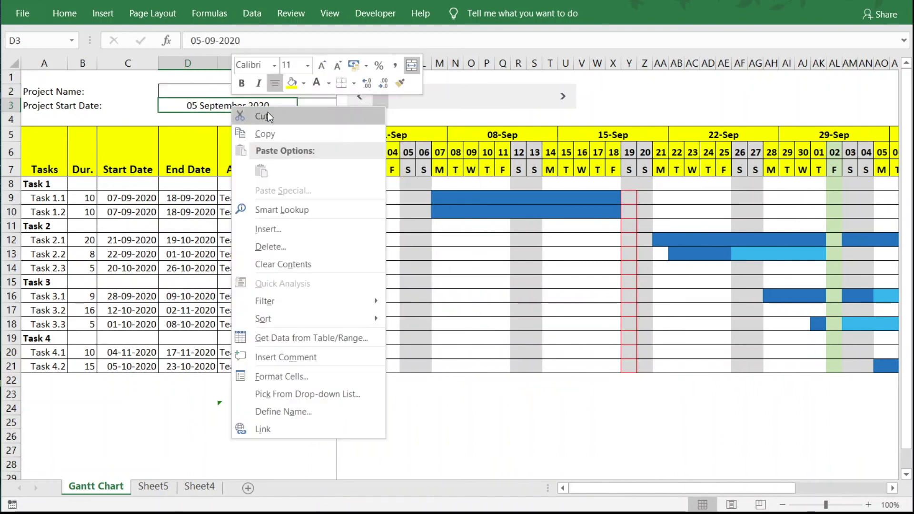
{"action": "left_click", "coordinate": [353, 84]}
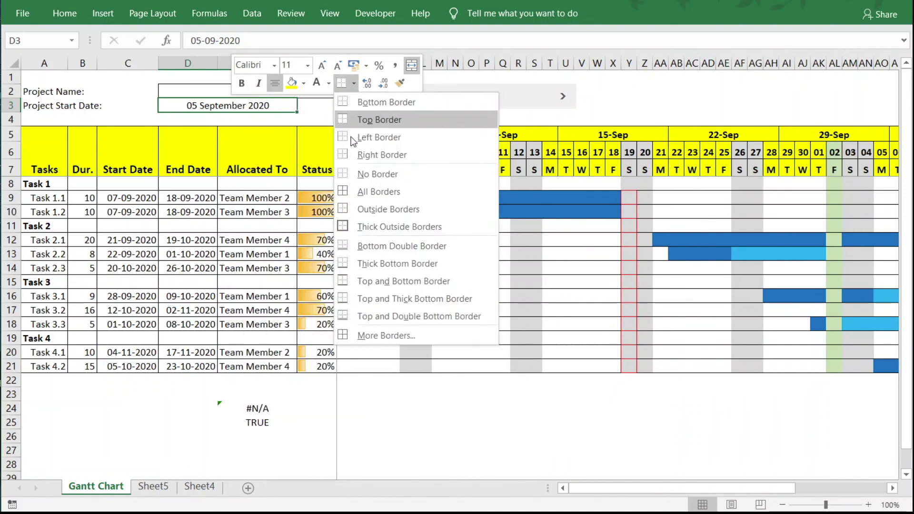
{"action": "left_click", "coordinate": [366, 190]}
{"action": "left_click", "coordinate": [657, 105]}
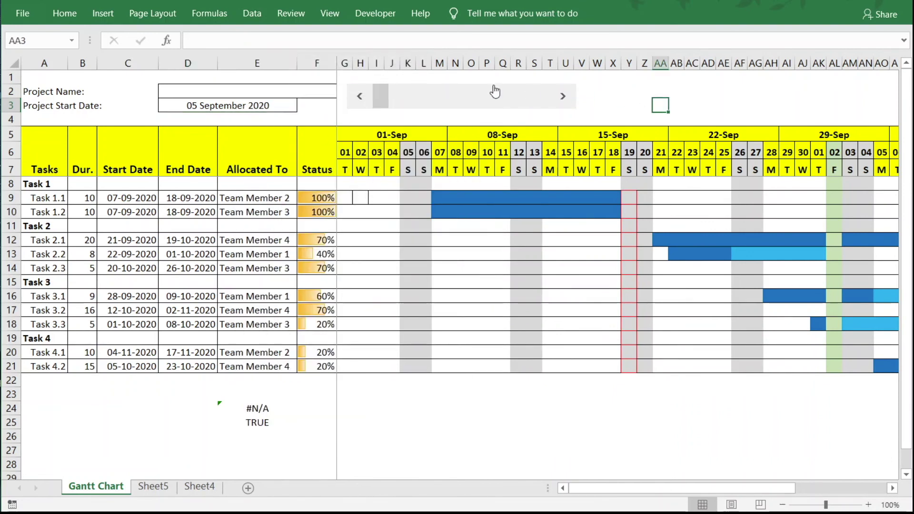
Make the scroll bar thinner and place it directly above the chart's date header, starting at column G.
{"action": "left_click", "coordinate": [451, 101]}
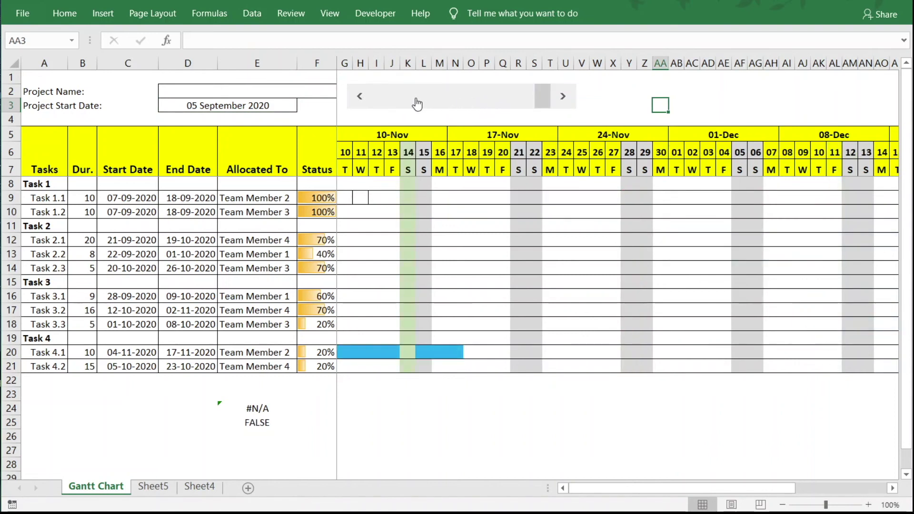
{"action": "left_click", "coordinate": [430, 95]}
{"action": "right_click", "coordinate": [412, 98]}
{"action": "key", "text": "Escape"}
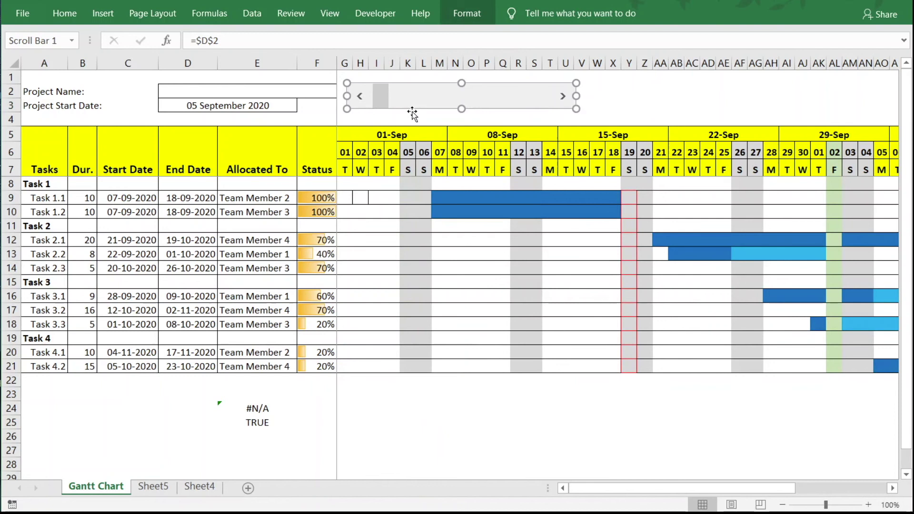
{"action": "mouse_move", "coordinate": [413, 98]}
{"action": "left_mouse_down"}
{"action": "mouse_move", "coordinate": [402, 111]}
{"action": "mouse_move", "coordinate": [452, 108]}
{"action": "left_mouse_up"}
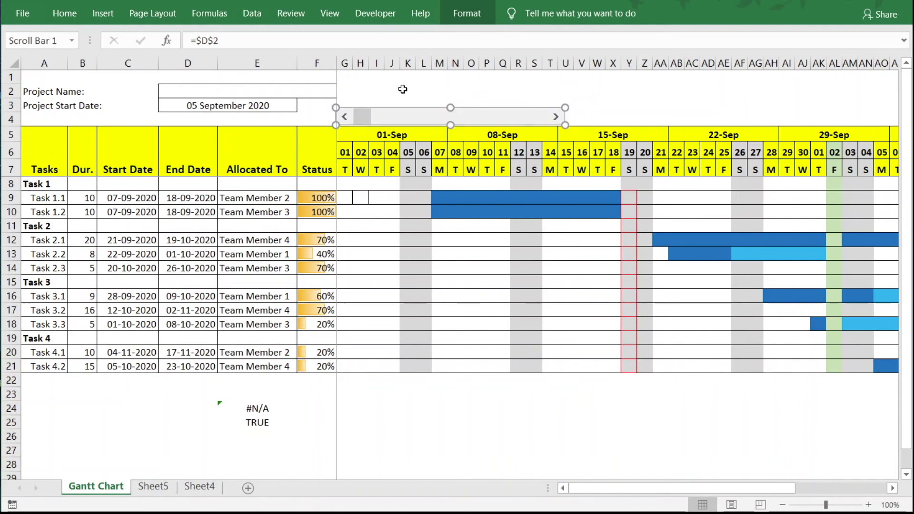
Enter the label "Project Manager:" in cell H2.
{"action": "left_click", "coordinate": [366, 89]}
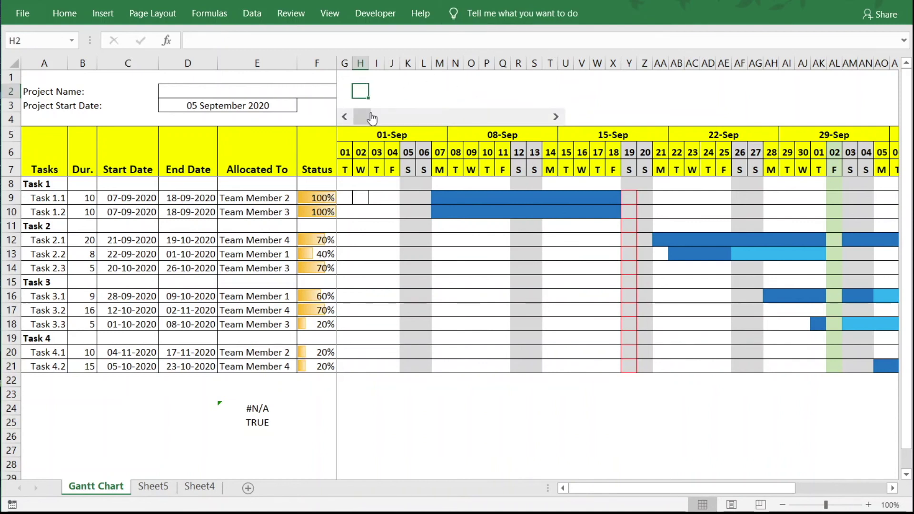
{"action": "type", "text": "Projec"}
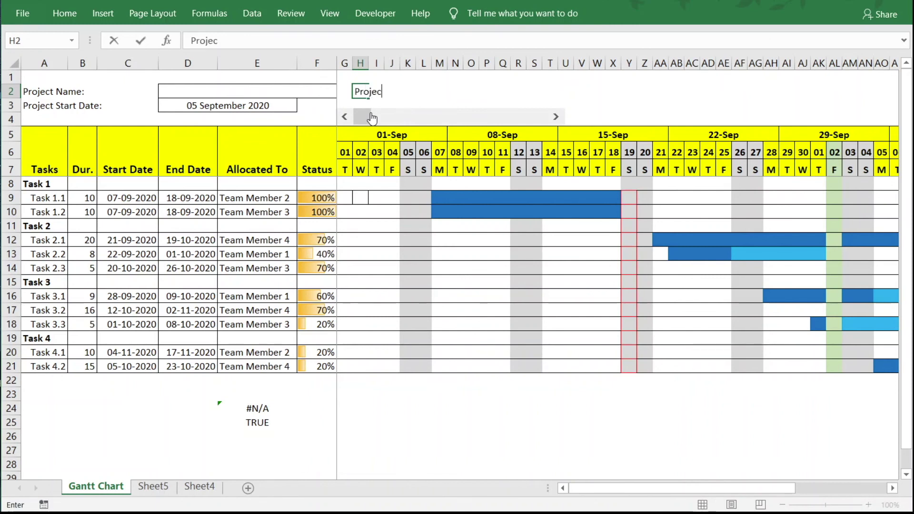
{"action": "type", "text": "t Mana"}
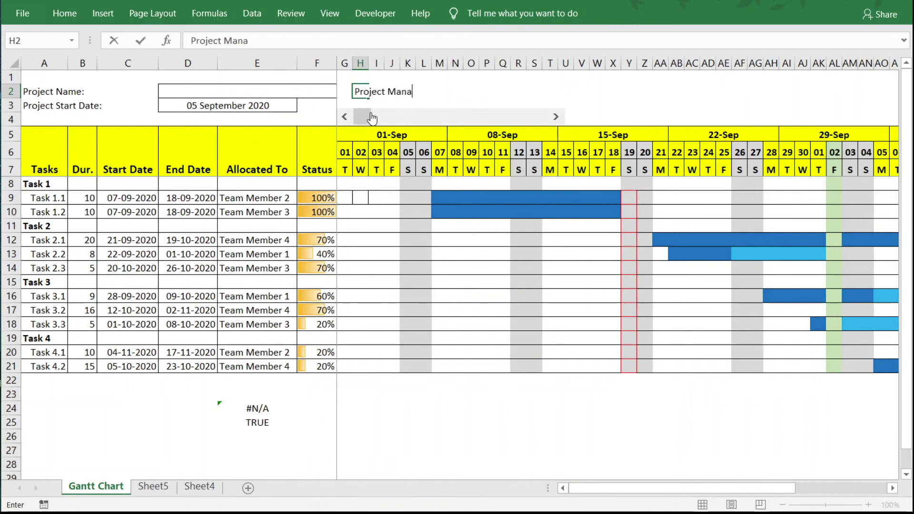
{"action": "type", "text": "ger:"}
{"action": "left_click", "coordinate": [408, 103]}
{"action": "left_click_drag", "start_coordinate": [362, 92], "coordinate": [423, 92]}
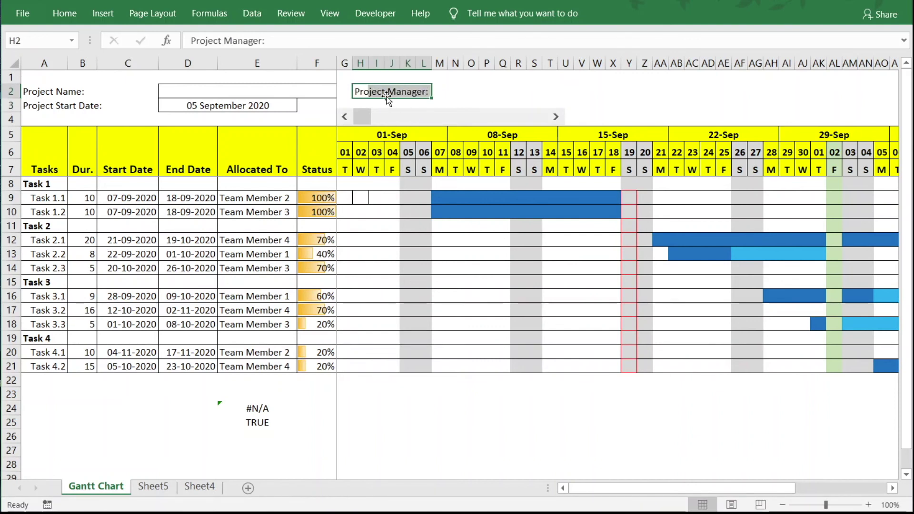
{"action": "right_click", "coordinate": [396, 91]}
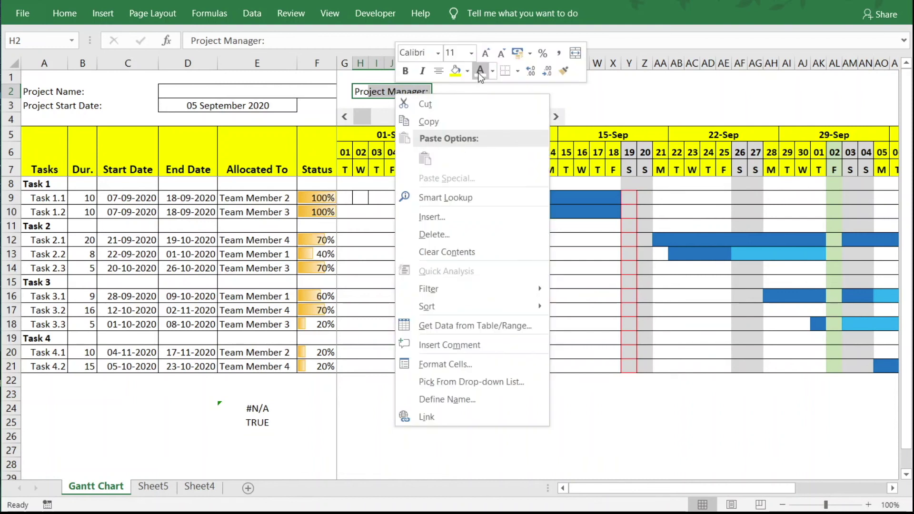
{"action": "key", "text": "Escape"}
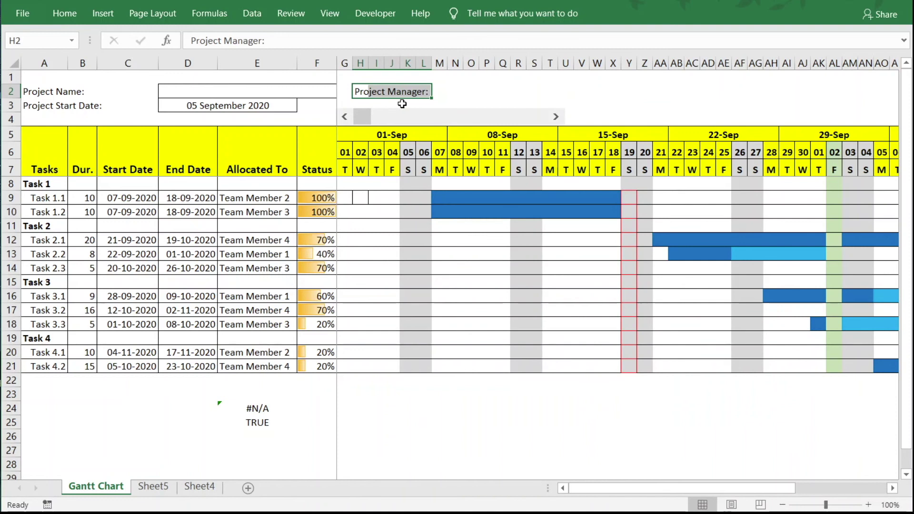
{"action": "left_click", "coordinate": [59, 93]}
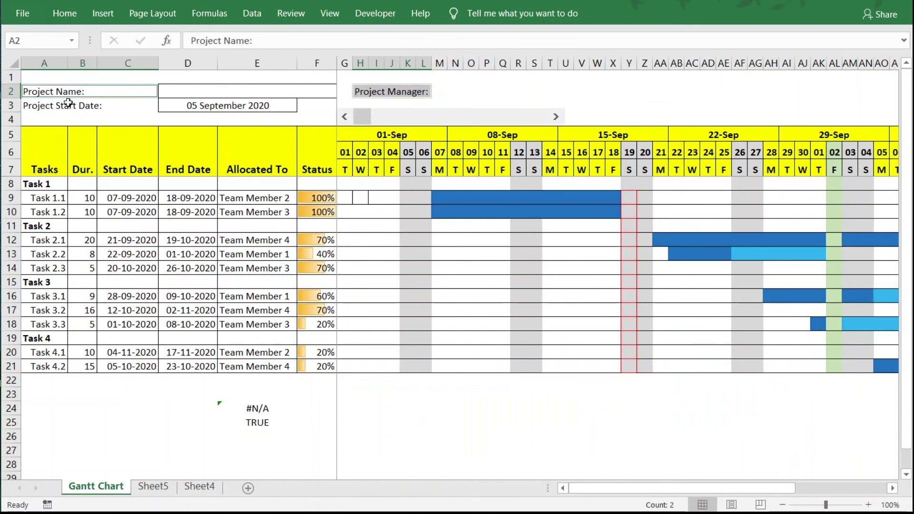
{"action": "left_click", "coordinate": [405, 93]}
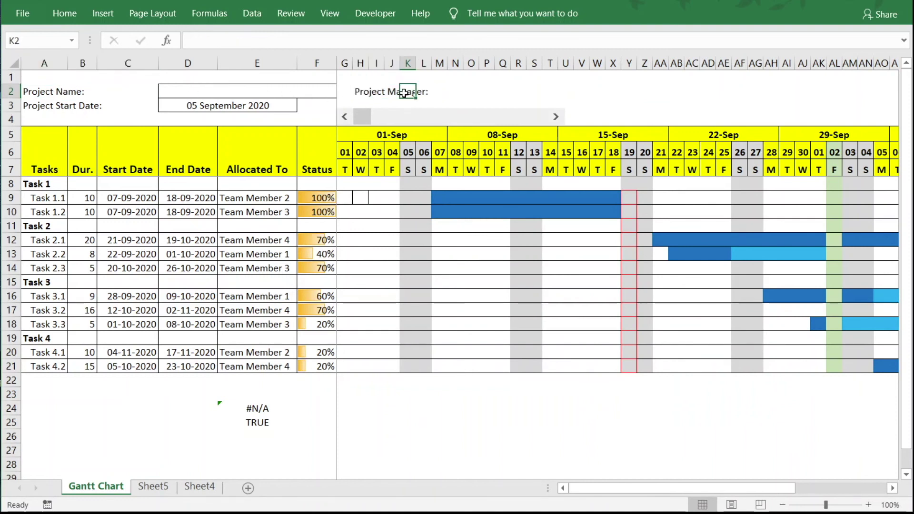
Format the "Project Manager:" label in H2 as bold with font size 14.
{"action": "right_click", "coordinate": [405, 93]}
{"action": "left_click", "coordinate": [359, 91]}
{"action": "left_click", "coordinate": [358, 91]}
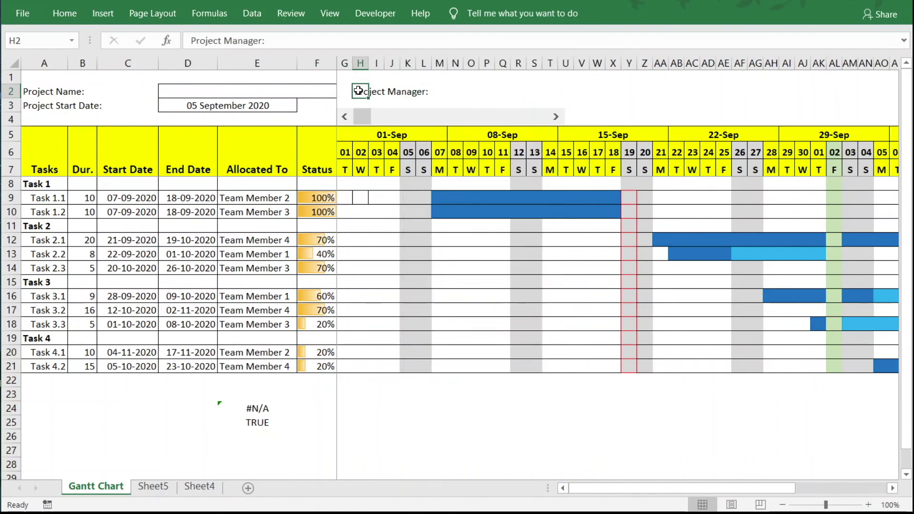
{"action": "left_click", "coordinate": [68, 17]}
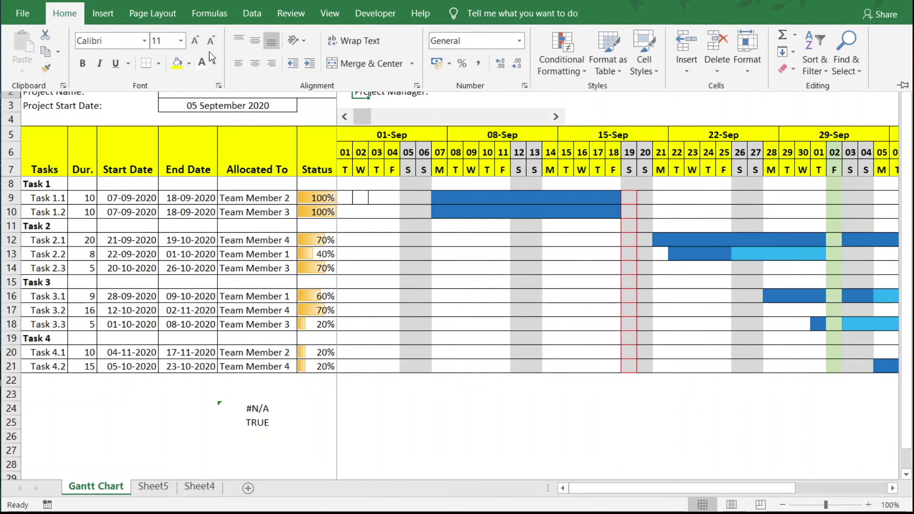
{"action": "left_click", "coordinate": [183, 45]}
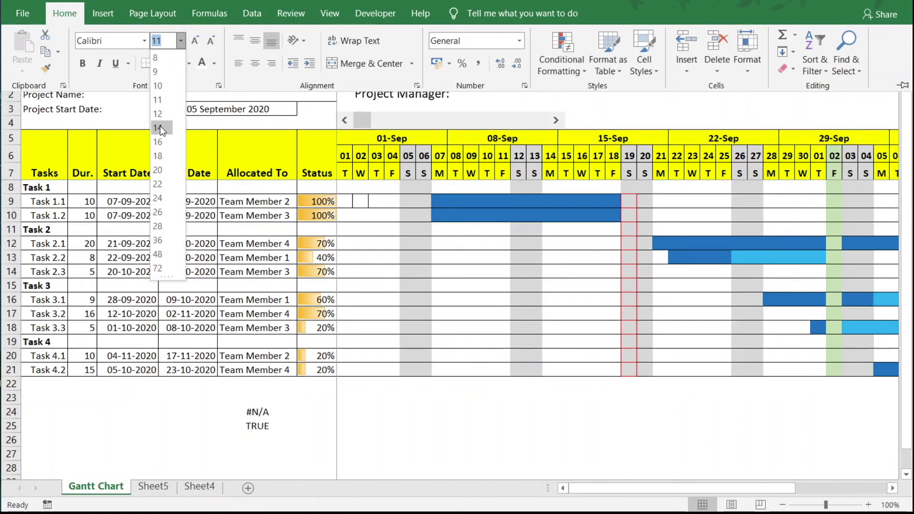
{"action": "left_click", "coordinate": [160, 127]}
{"action": "left_click", "coordinate": [82, 63]}
{"action": "left_click", "coordinate": [504, 101]}
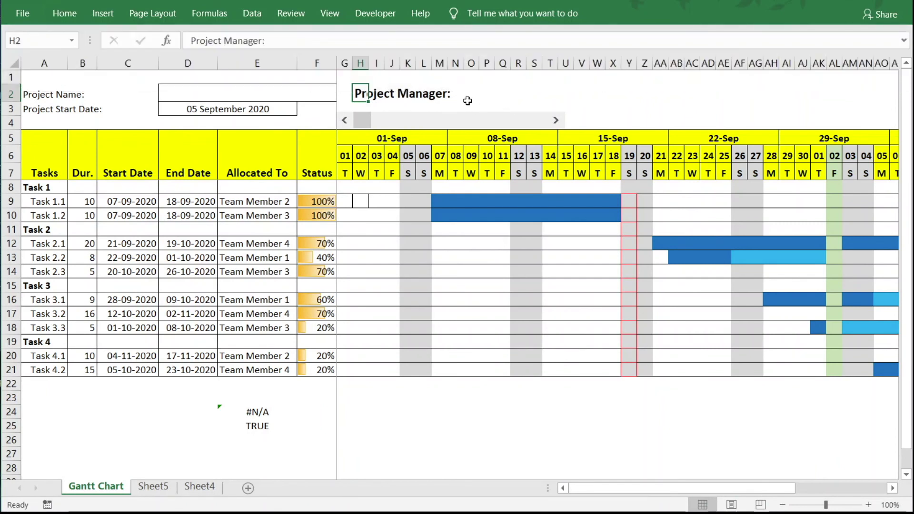
Merge and center cells H2:N2 so they hold the "Project Manager:" label.
{"action": "left_click_drag", "start_coordinate": [361, 95], "coordinate": [450, 91]}
{"action": "right_click", "coordinate": [437, 97]}
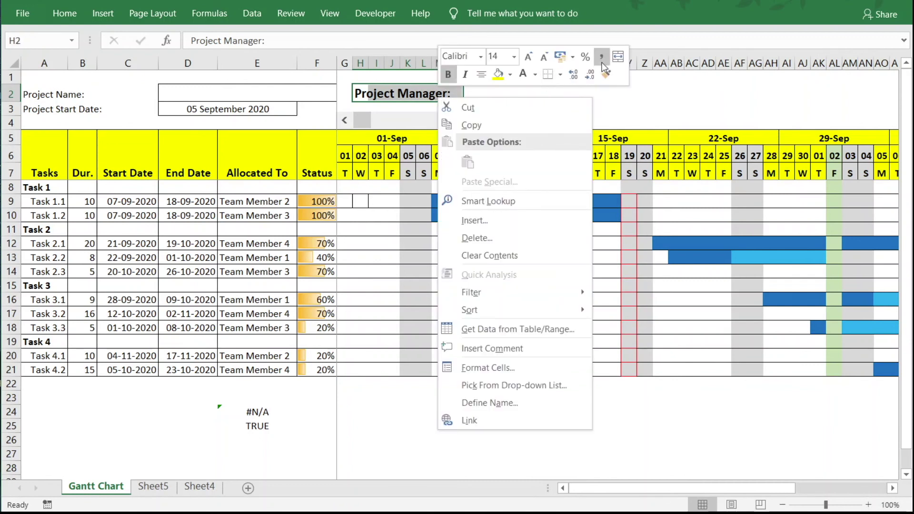
{"action": "left_click", "coordinate": [618, 57]}
{"action": "left_click", "coordinate": [519, 93]}
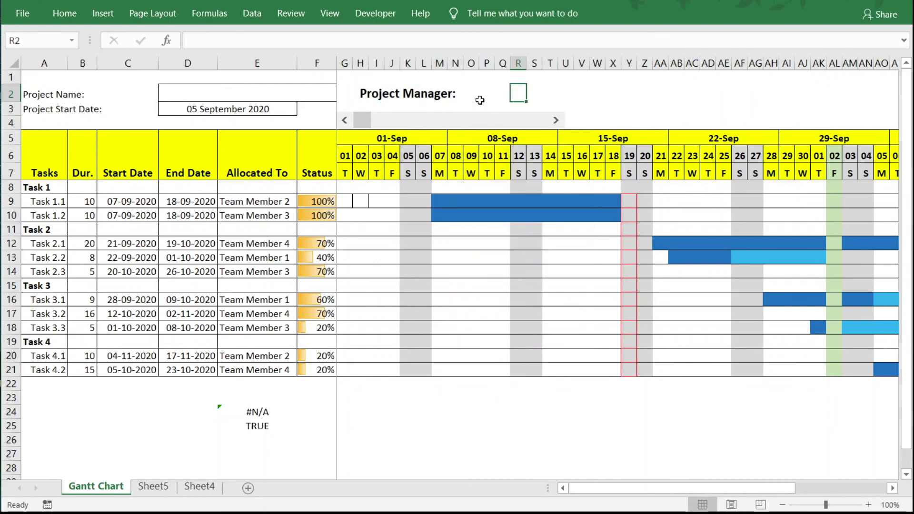
Merge and center cells O2:Y2 as the project manager entry field.
{"action": "left_click_drag", "start_coordinate": [470, 89], "coordinate": [629, 91]}
{"action": "right_click", "coordinate": [521, 90]}
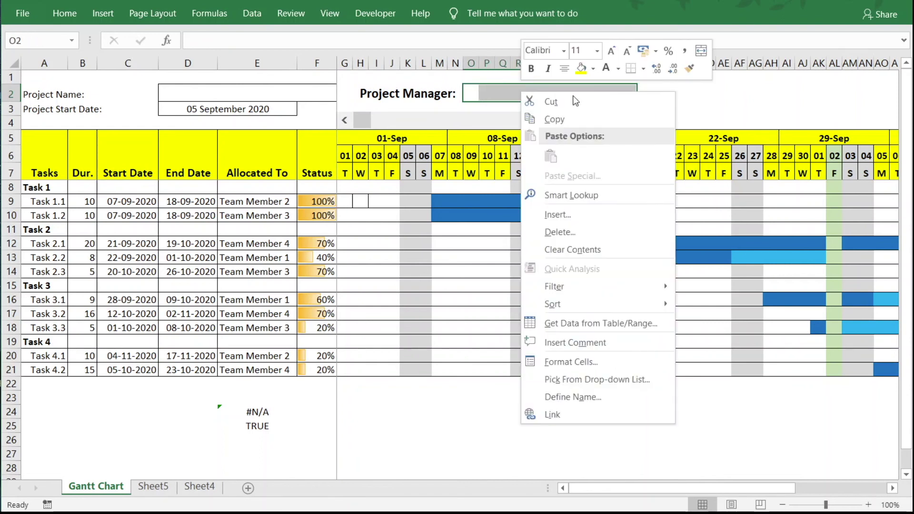
{"action": "left_click", "coordinate": [701, 50]}
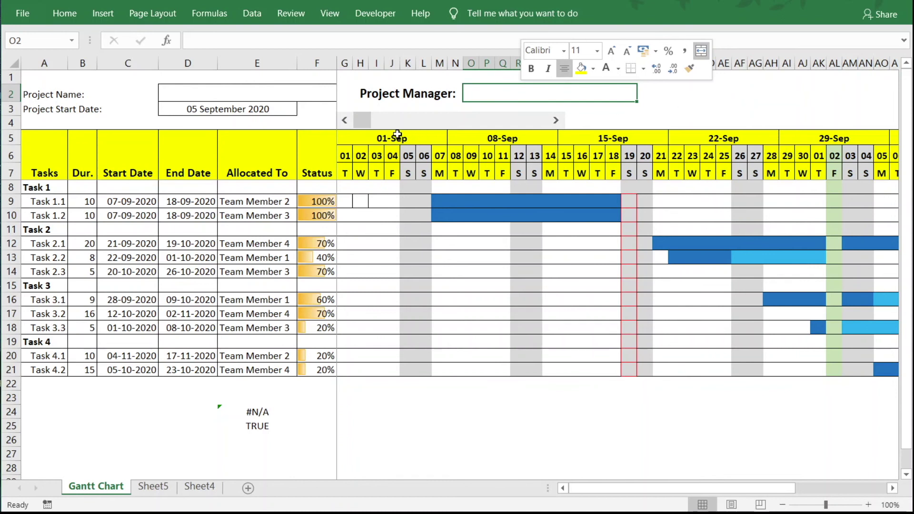
Format the "Project Name:" and "Project Start Date:" labels in A2:A3 as bold with font size 14.
{"action": "left_click_drag", "start_coordinate": [24, 94], "coordinate": [36, 108]}
{"action": "left_click", "coordinate": [63, 15]}
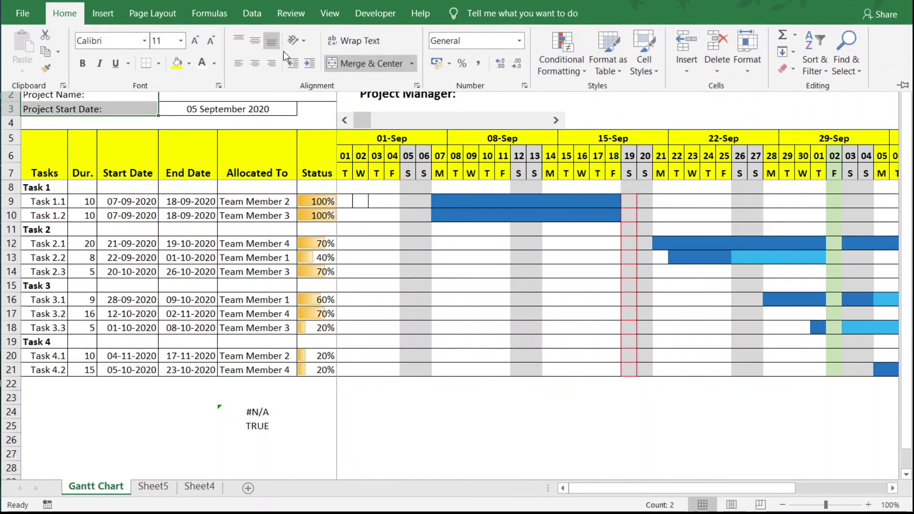
{"action": "left_click", "coordinate": [181, 41]}
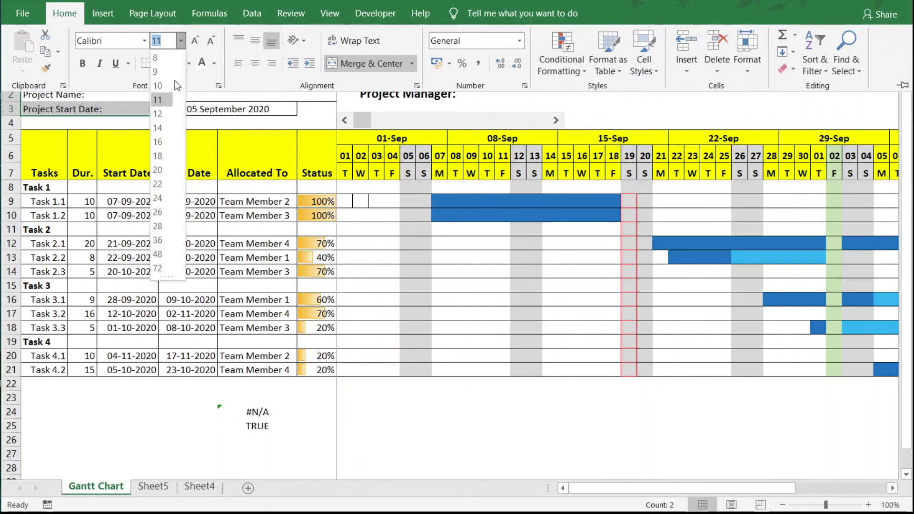
{"action": "left_click", "coordinate": [162, 143]}
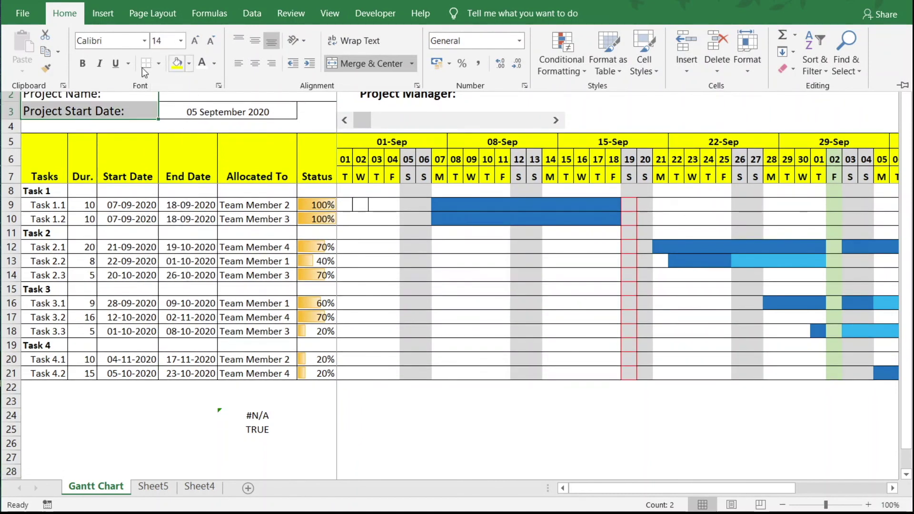
{"action": "left_click", "coordinate": [85, 65]}
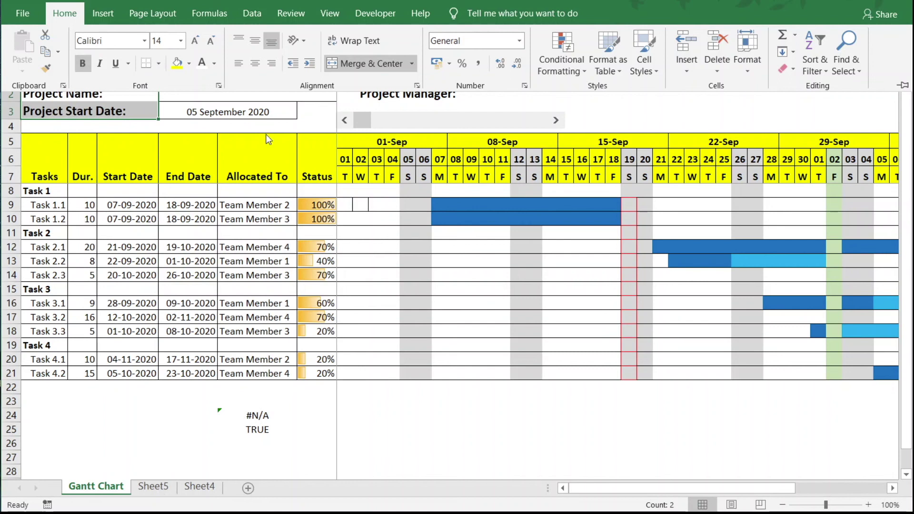
{"action": "left_click", "coordinate": [304, 115]}
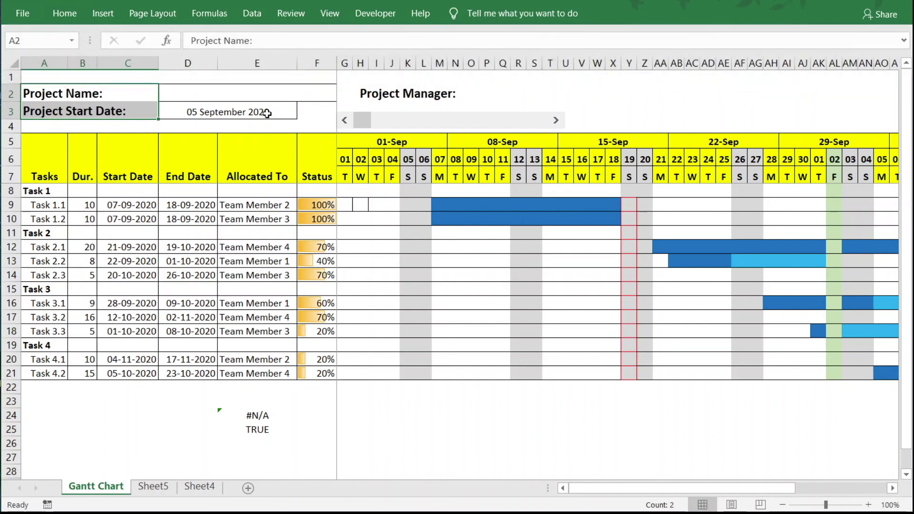
Make the project start date in D3 bold.
{"action": "left_click", "coordinate": [252, 113]}
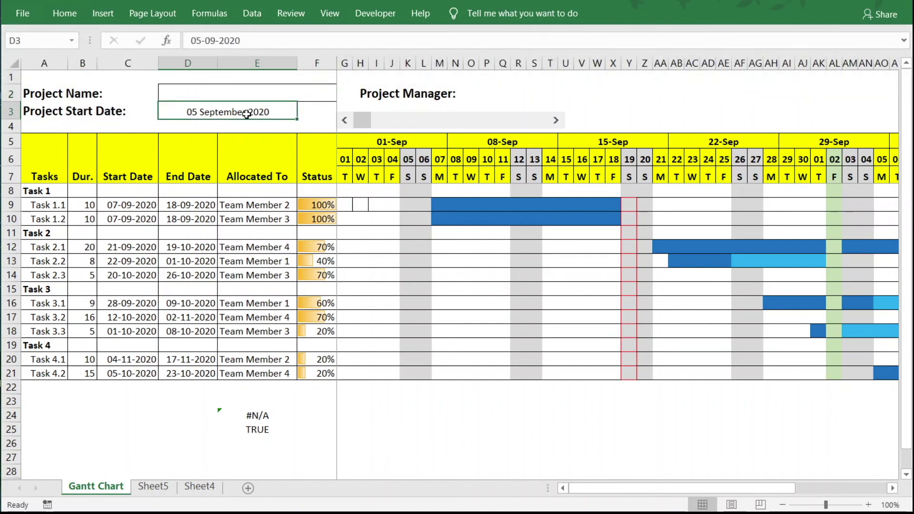
{"action": "left_click", "coordinate": [65, 14]}
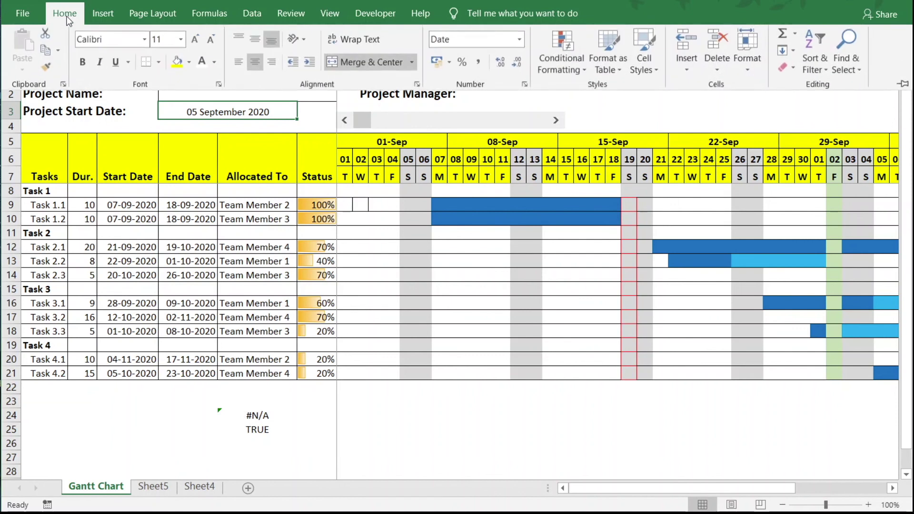
{"action": "left_click", "coordinate": [82, 64]}
{"action": "left_click", "coordinate": [308, 129]}
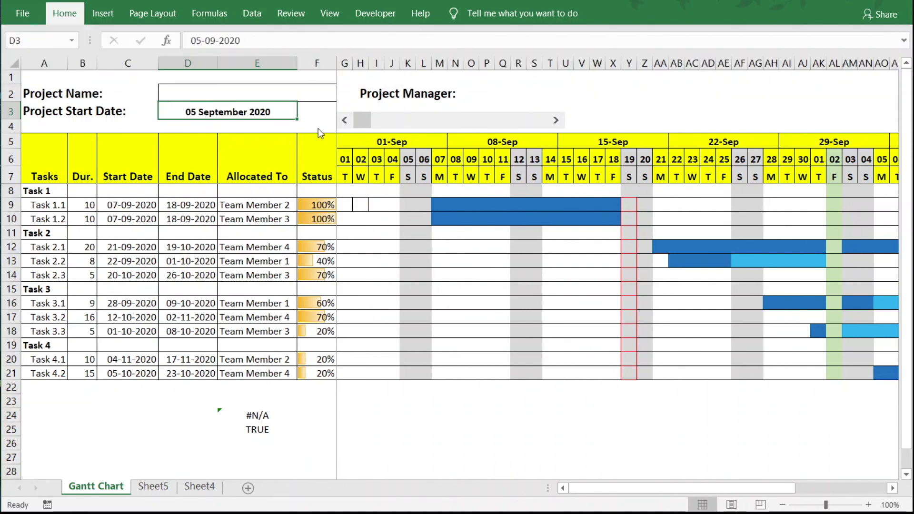
Apply All Borders to the merged project manager entry field in O2:Y2.
{"action": "left_click", "coordinate": [511, 95]}
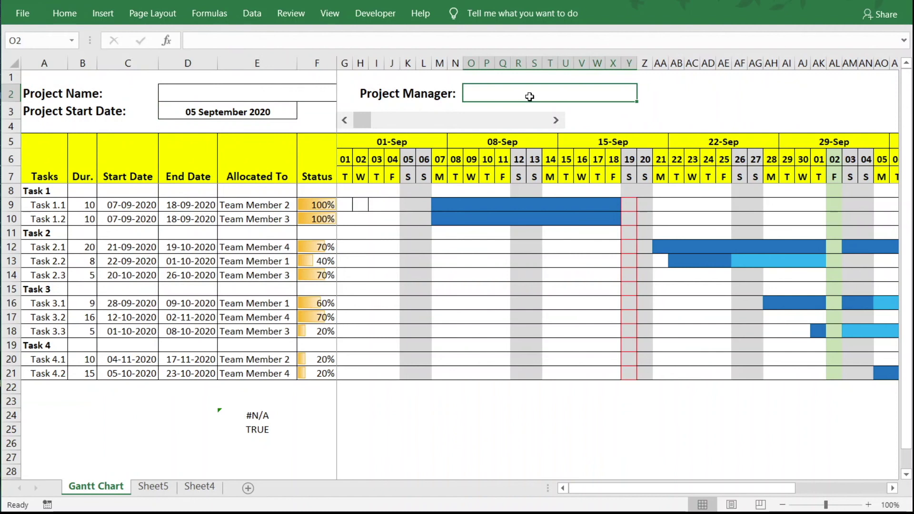
{"action": "right_click", "coordinate": [510, 94]}
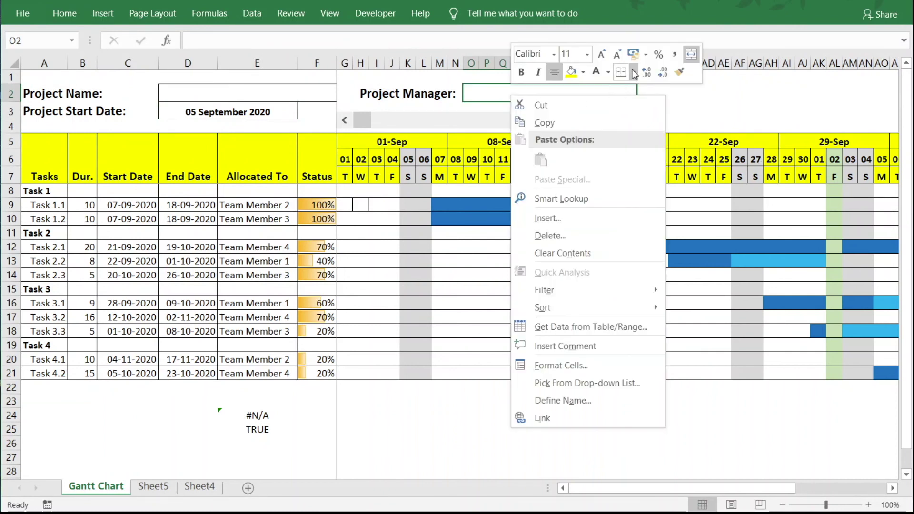
{"action": "left_click", "coordinate": [633, 71]}
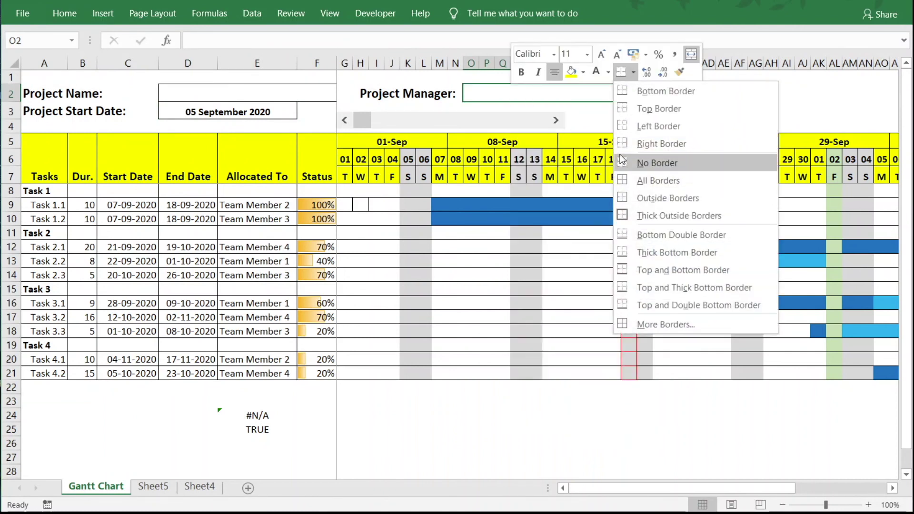
{"action": "left_click", "coordinate": [644, 181]}
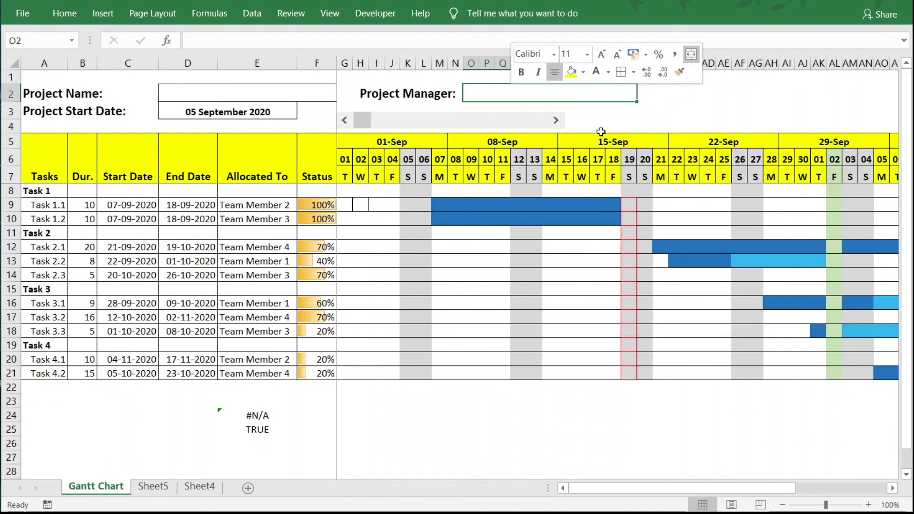
{"action": "left_click", "coordinate": [775, 113]}
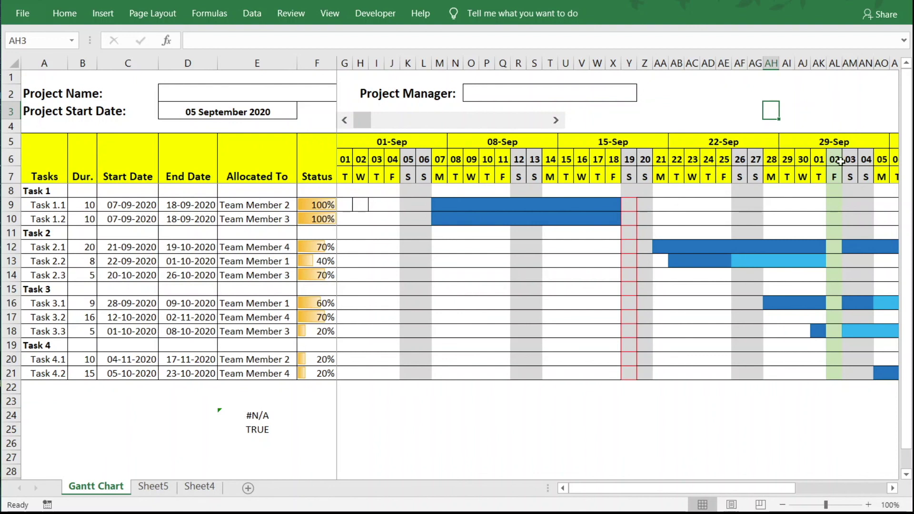
Delete columns AP to BC so the Gantt chart's timeline ends at column AO.
{"action": "left_click", "coordinate": [892, 490]}
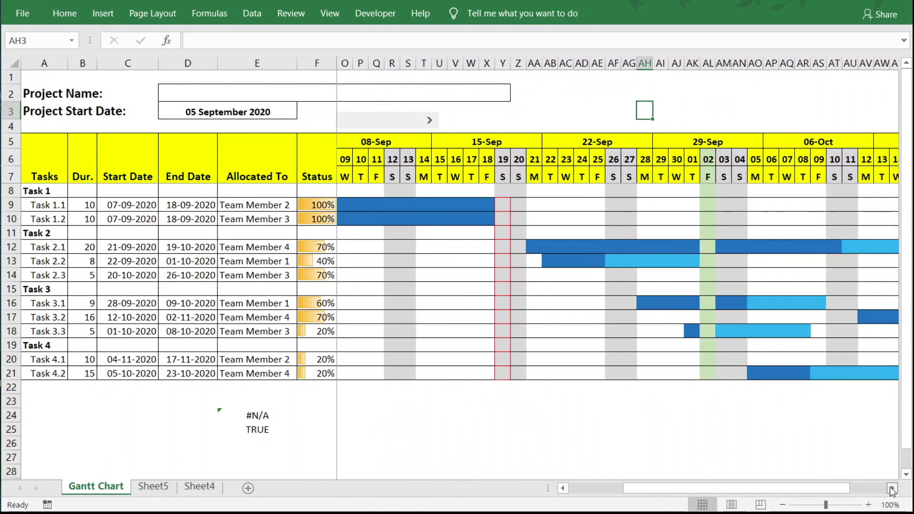
{"action": "left_click", "coordinate": [892, 491]}
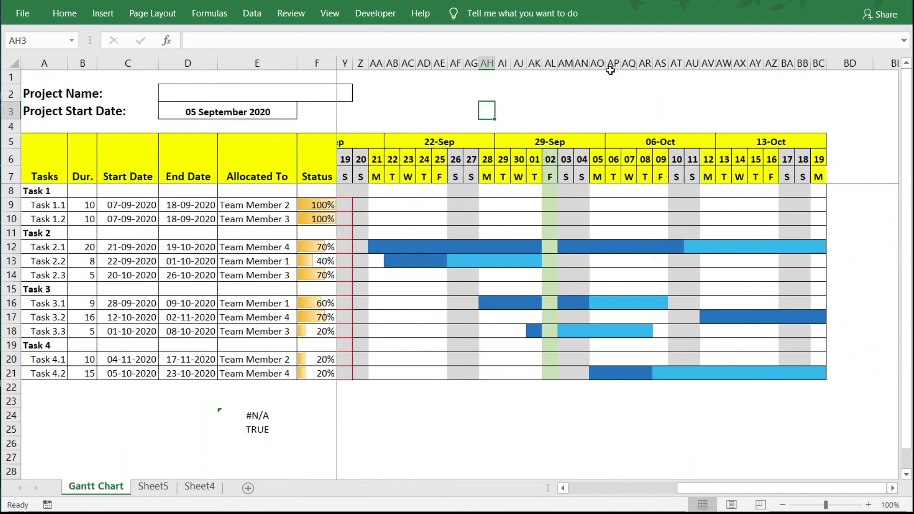
{"action": "left_click", "coordinate": [598, 63]}
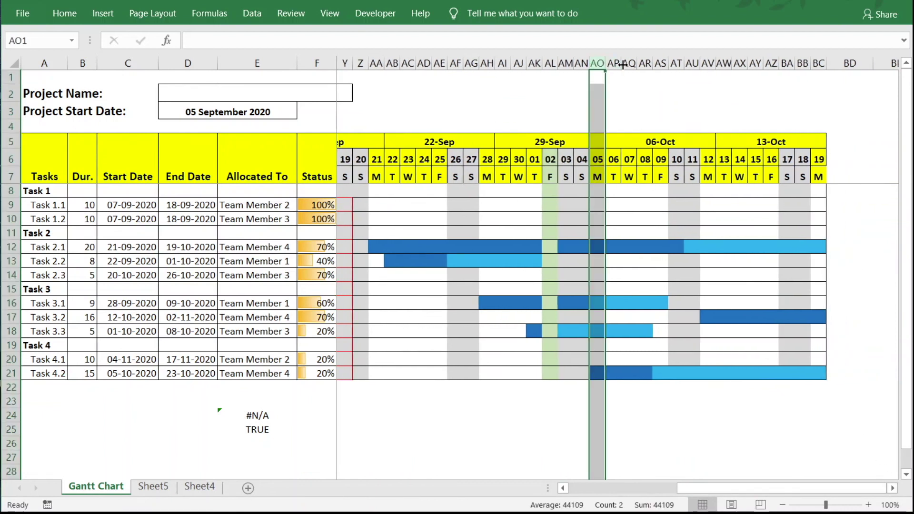
{"action": "left_click", "coordinate": [632, 93]}
{"action": "left_click_drag", "start_coordinate": [614, 63], "coordinate": [825, 89]}
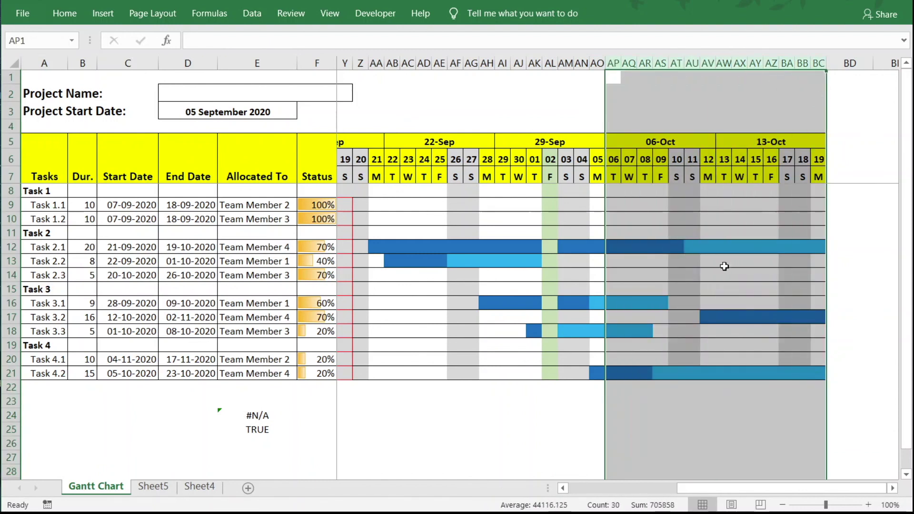
{"action": "right_click", "coordinate": [713, 270]}
{"action": "left_click", "coordinate": [764, 392]}
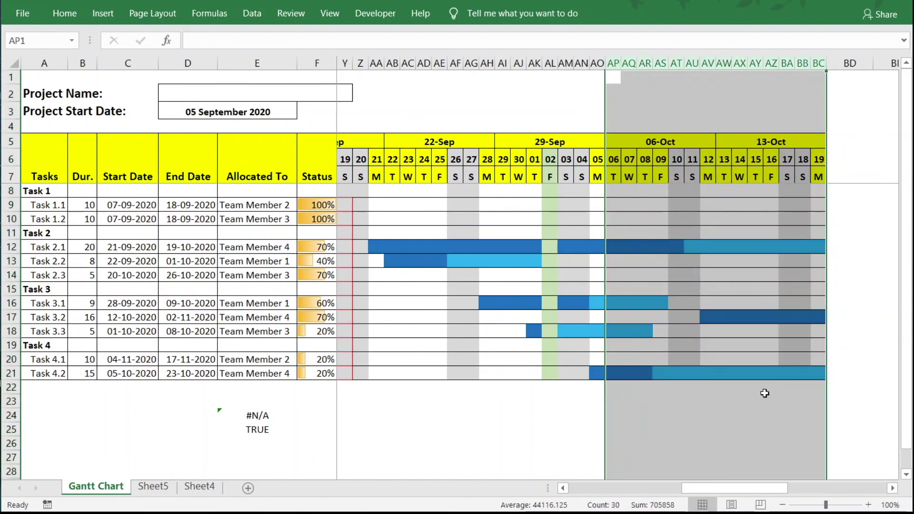
{"action": "left_click", "coordinate": [721, 429]}
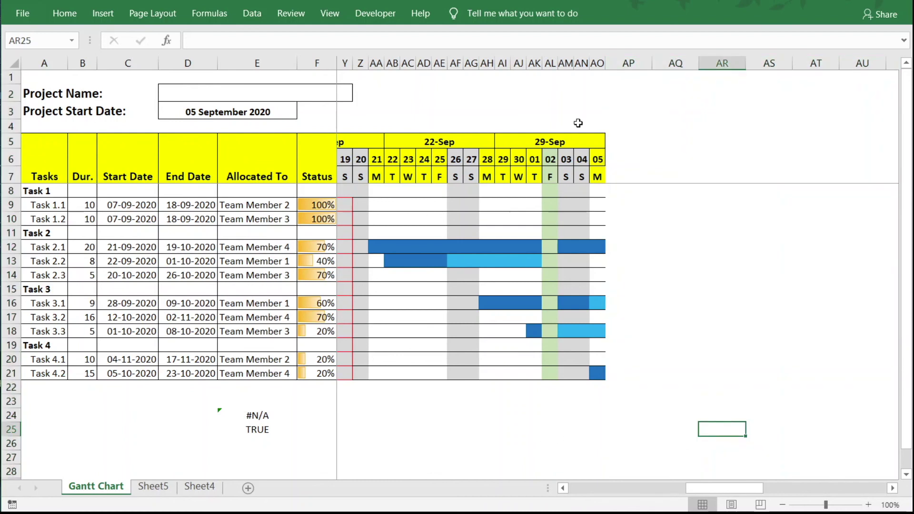
Add a right border to cells AO7:AO21 through Format Cells to close off the chart's last column.
{"action": "left_click_drag", "start_coordinate": [599, 179], "coordinate": [592, 371]}
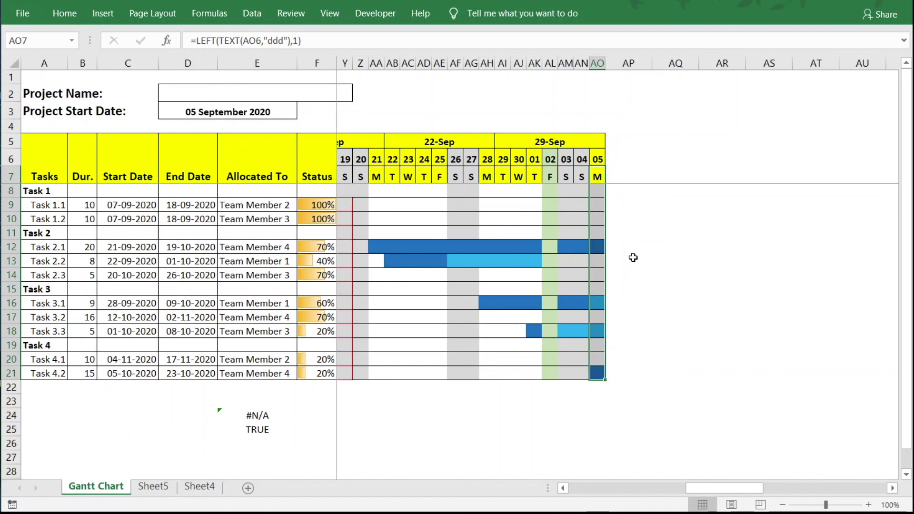
{"action": "right_click", "coordinate": [598, 208]}
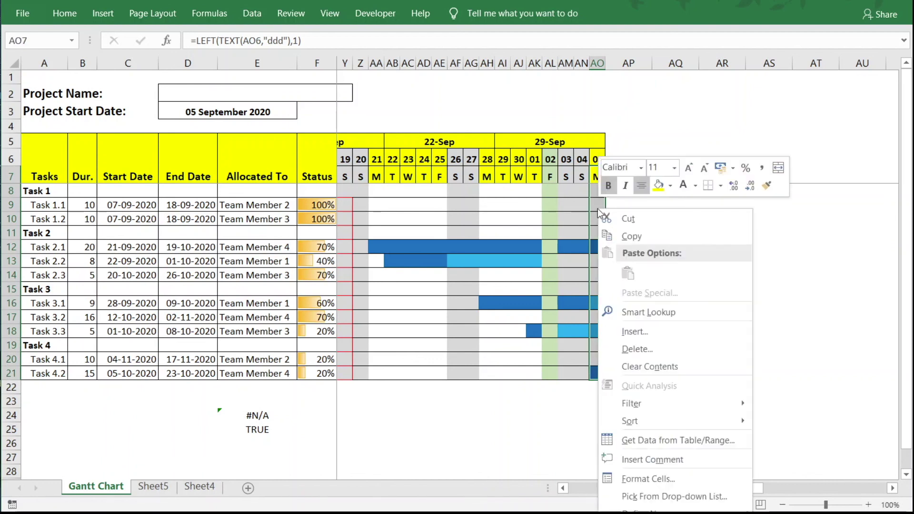
{"action": "left_click", "coordinate": [721, 185]}
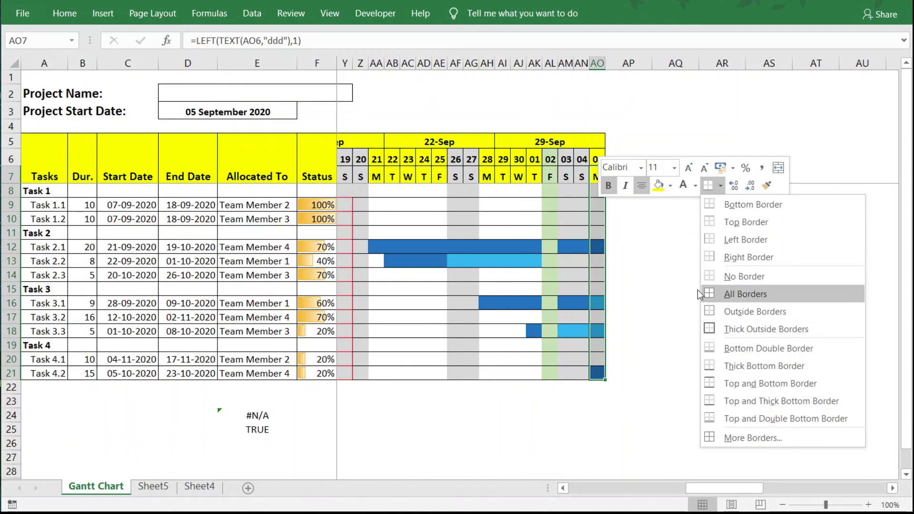
{"action": "left_click", "coordinate": [593, 217]}
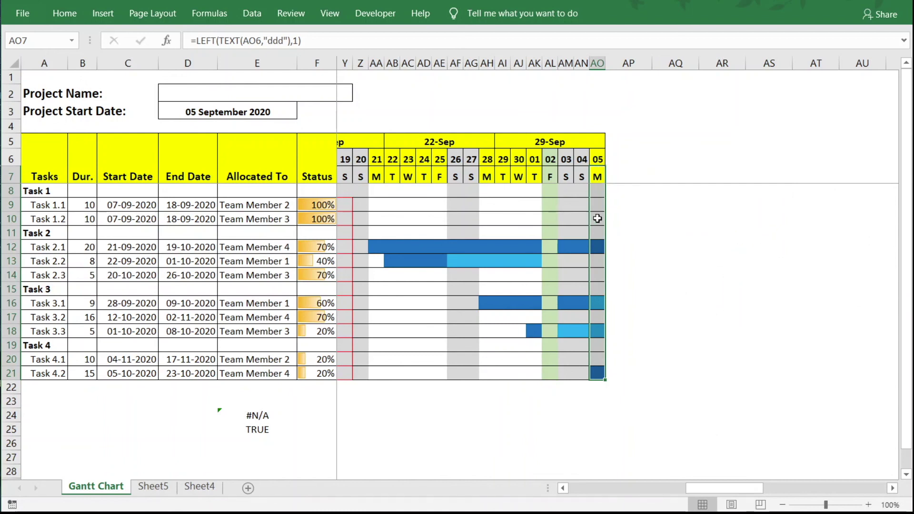
{"action": "right_click", "coordinate": [596, 218]}
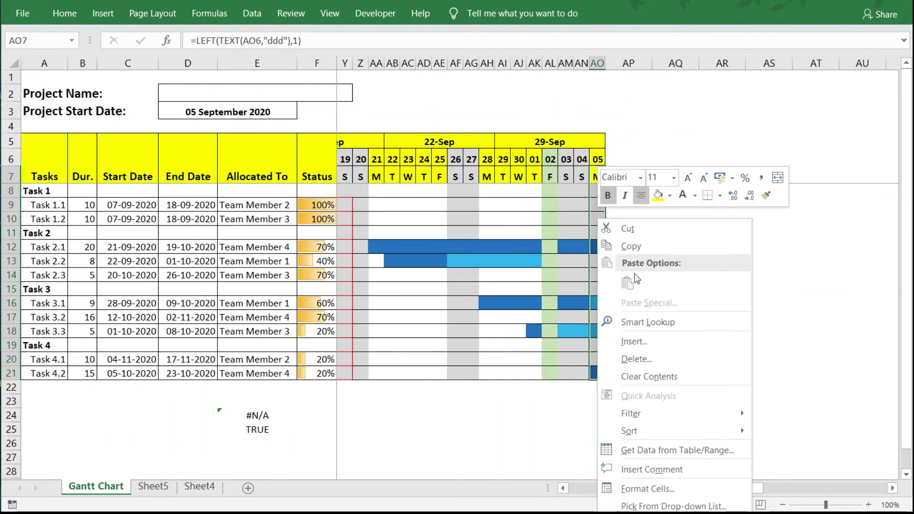
{"action": "left_click", "coordinate": [648, 489]}
{"action": "left_click", "coordinate": [643, 245]}
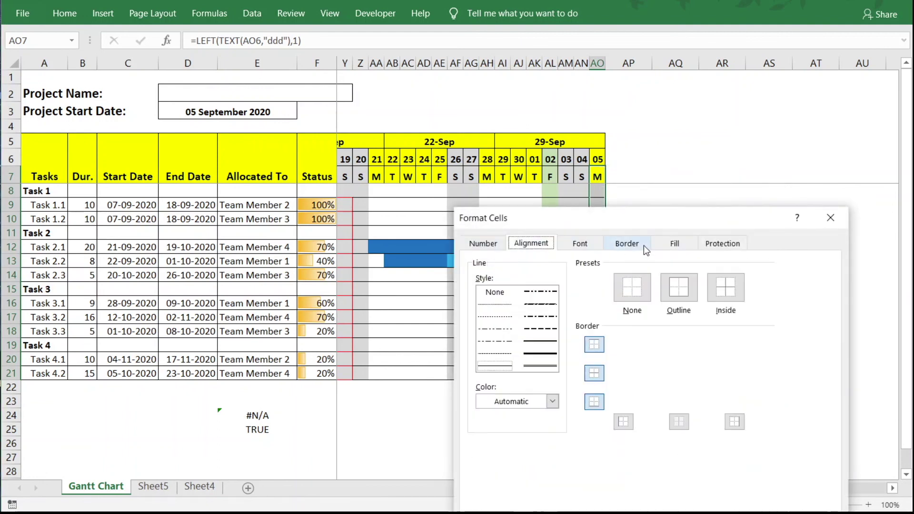
{"action": "left_click", "coordinate": [736, 357]}
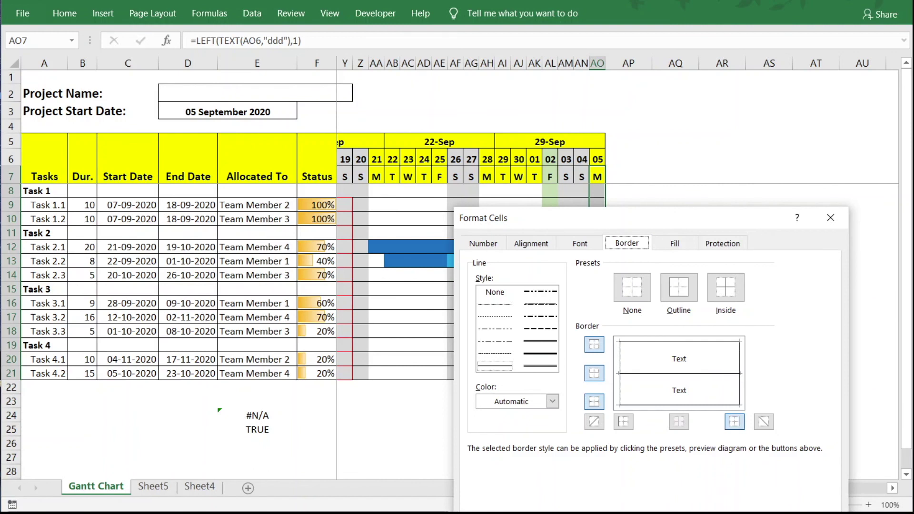
{"action": "key", "text": "Return"}
{"action": "left_click", "coordinate": [541, 432]}
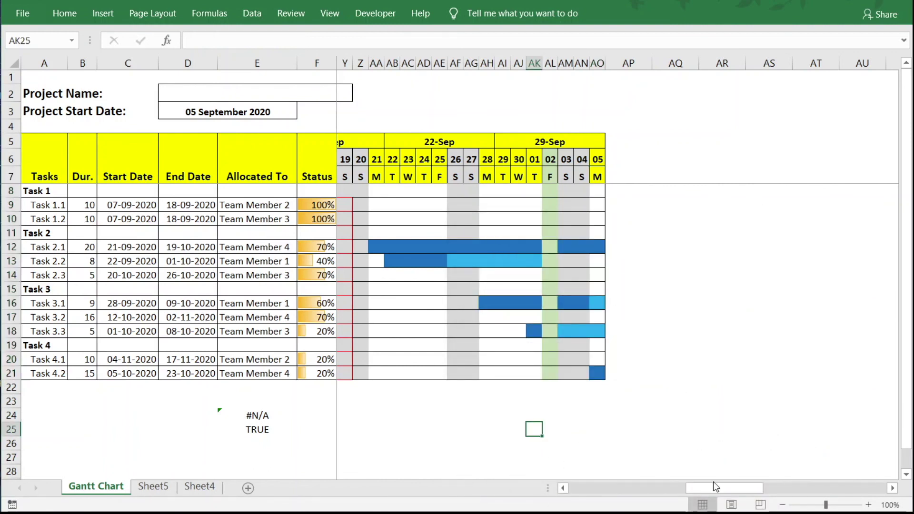
Advance the Gantt chart's scroll bar to its end to test how the timeline dates and bars update.
{"action": "left_click", "coordinate": [597, 488]}
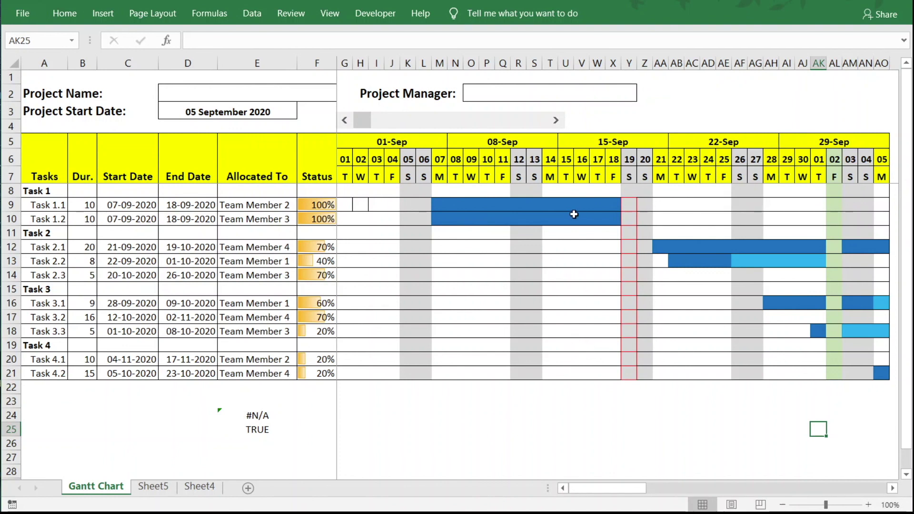
{"action": "left_click", "coordinate": [556, 121]}
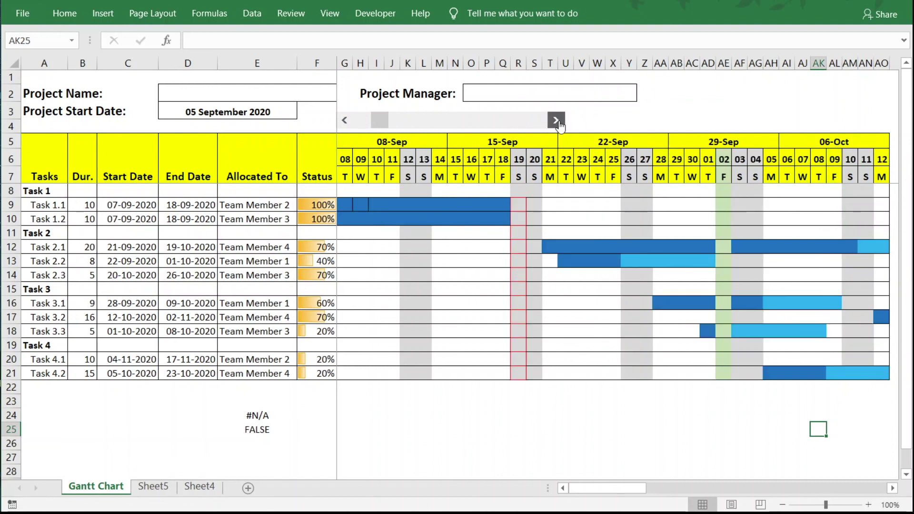
{"action": "left_click", "coordinate": [556, 121]}
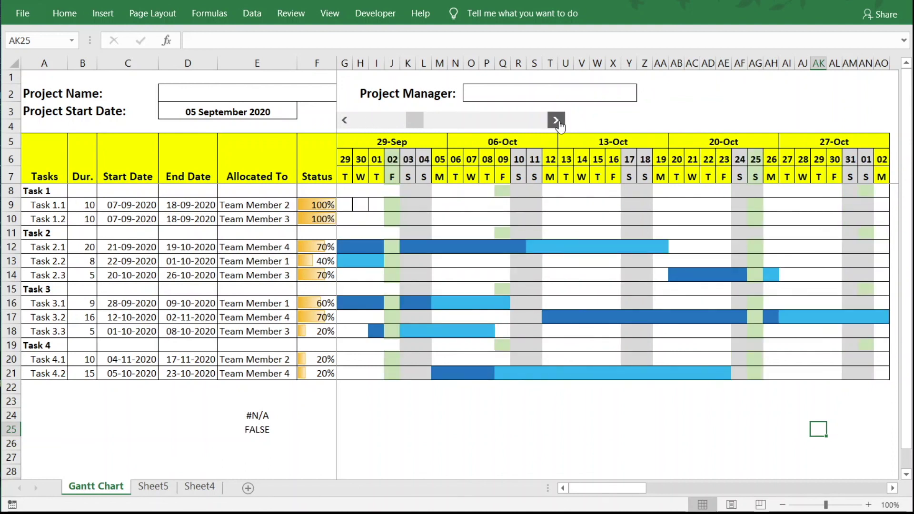
{"action": "left_click", "coordinate": [557, 120]}
{"action": "left_click", "coordinate": [556, 120]}
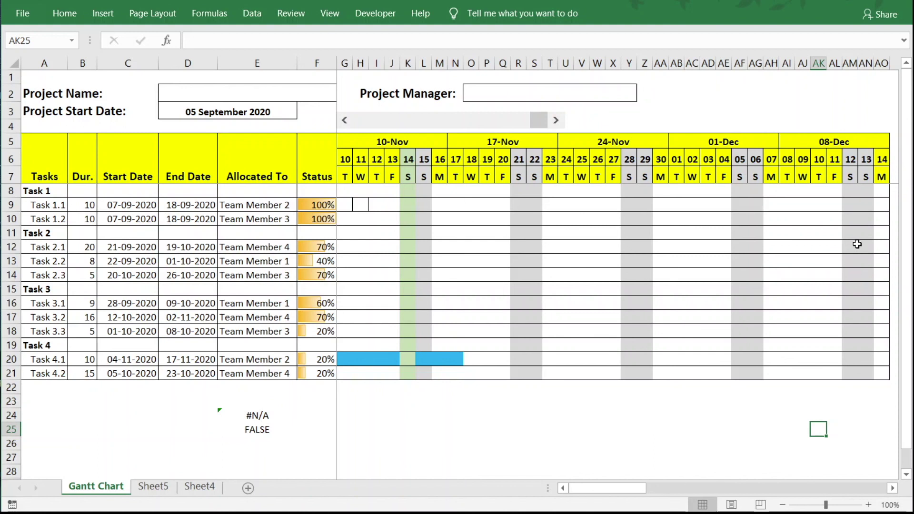
Review the timeline scroll bar's control settings, including its maximum value and cell link.
{"action": "right_click", "coordinate": [448, 117]}
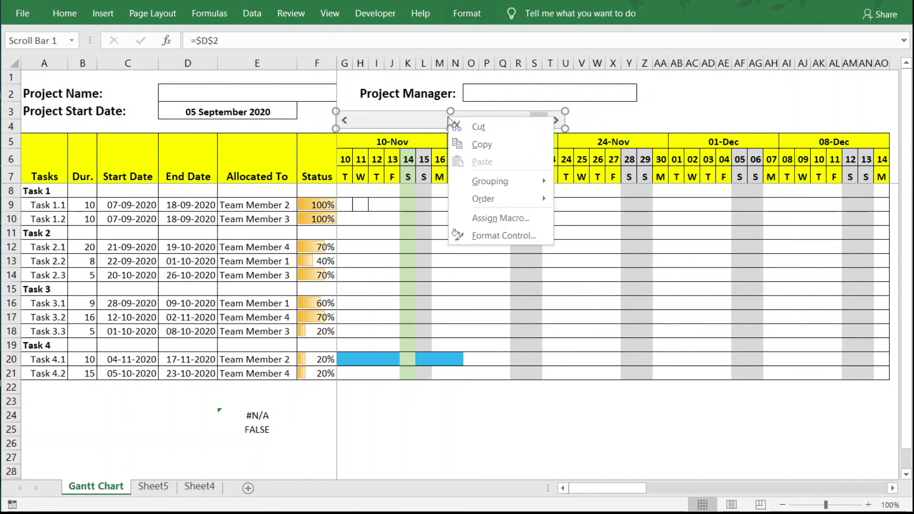
{"action": "right_click", "coordinate": [429, 124]}
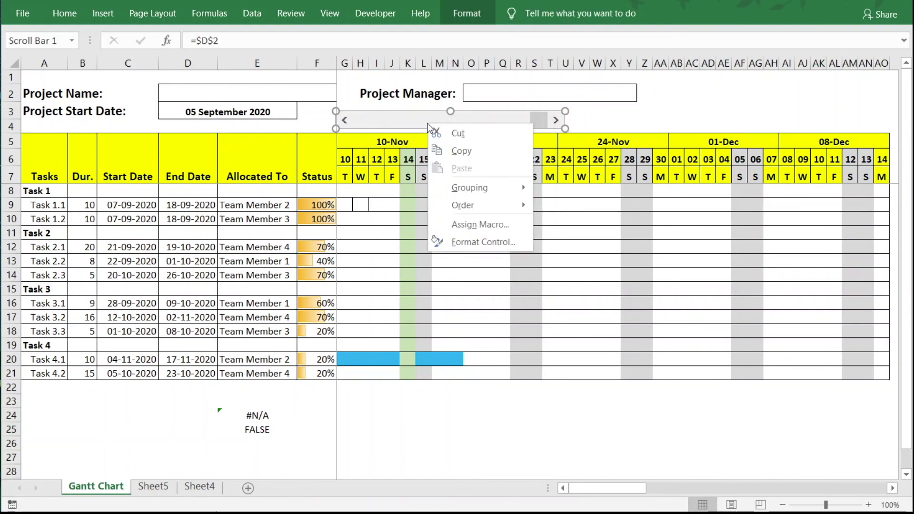
{"action": "left_click", "coordinate": [514, 244]}
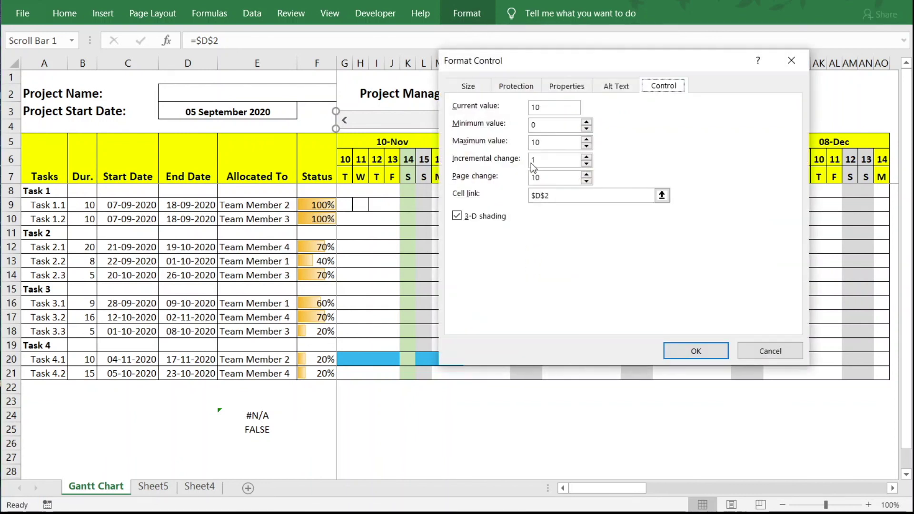
{"action": "left_click", "coordinate": [553, 141]}
{"action": "left_click", "coordinate": [696, 351]}
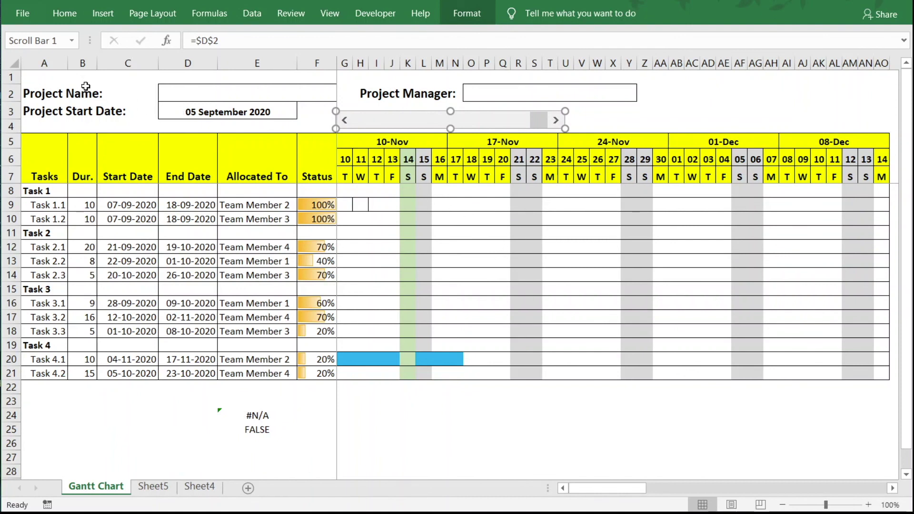
Fill the header area A1:AO4 with the standard Orange colour.
{"action": "left_click_drag", "start_coordinate": [32, 79], "coordinate": [882, 127]}
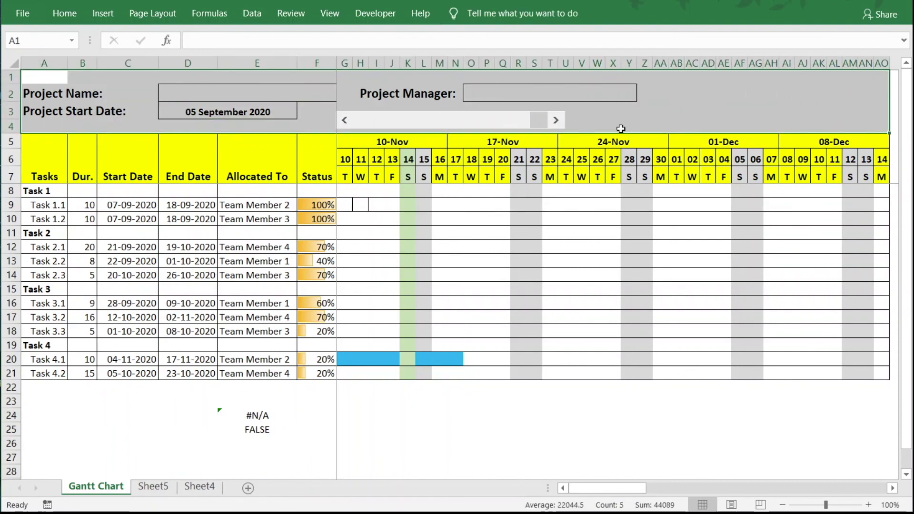
{"action": "right_click", "coordinate": [704, 108]}
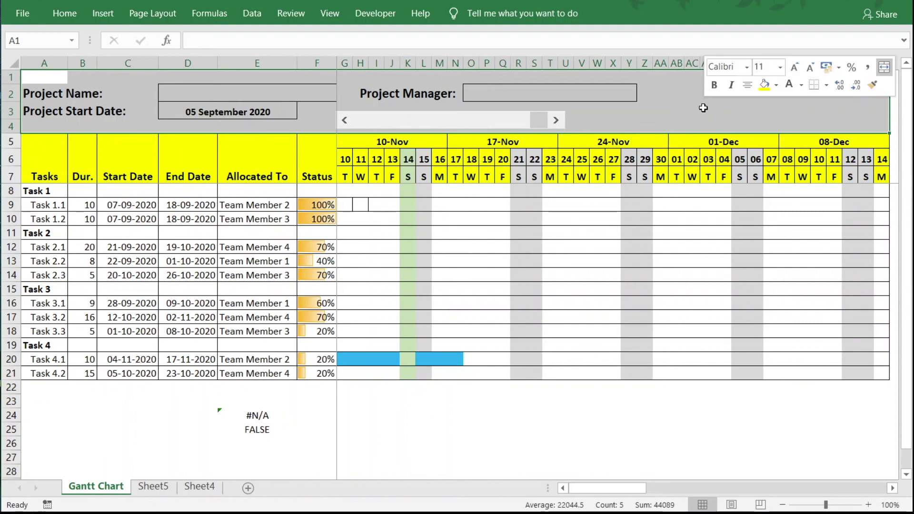
{"action": "left_click", "coordinate": [776, 86]}
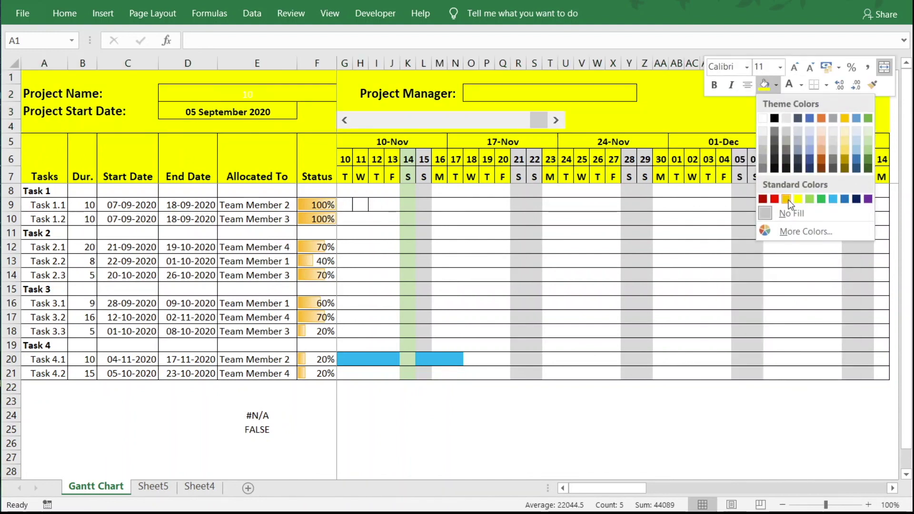
{"action": "left_click", "coordinate": [788, 199]}
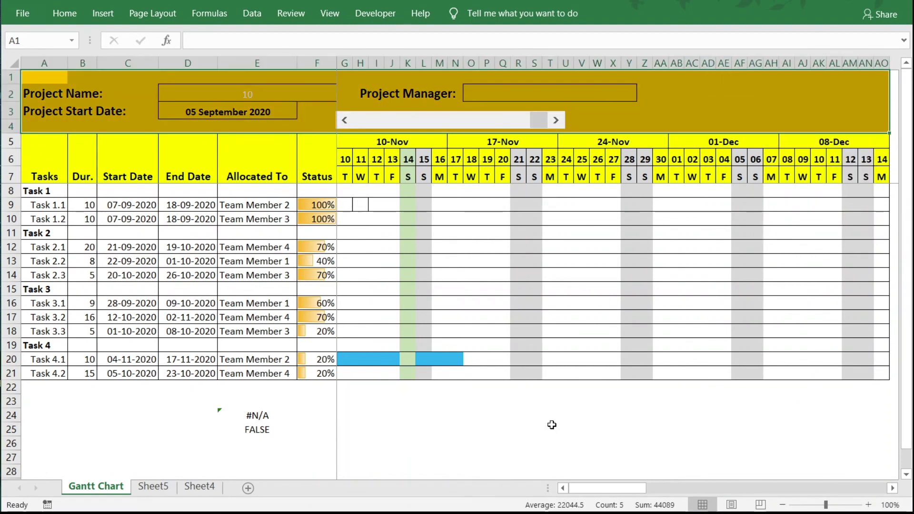
{"action": "left_click", "coordinate": [534, 457]}
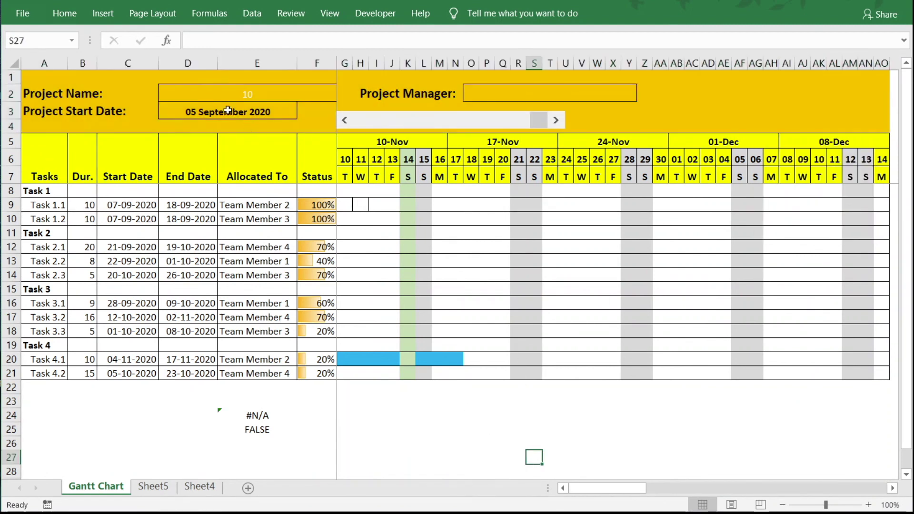
Return the timeline scroll bar to its start and enter 10 in cell F3.
{"action": "left_click", "coordinate": [249, 94]}
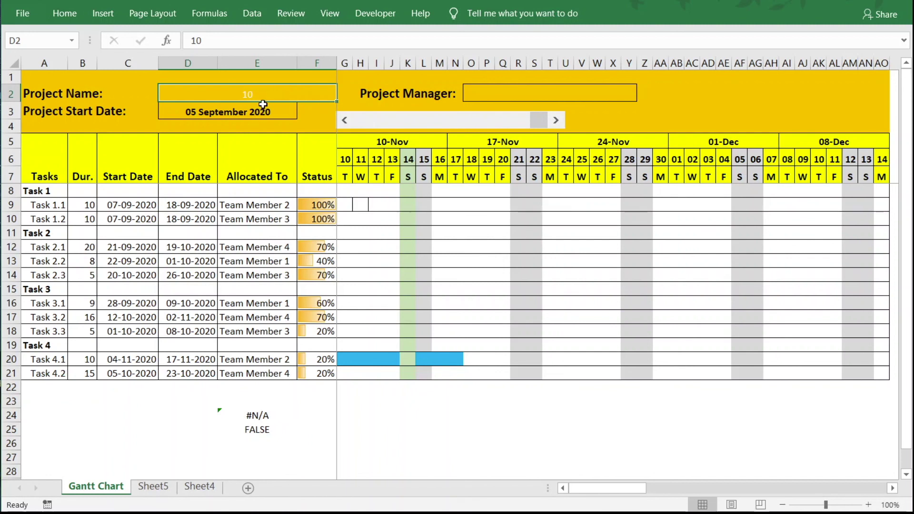
{"action": "left_click", "coordinate": [389, 119]}
{"action": "right_click", "coordinate": [389, 119]}
{"action": "left_click", "coordinate": [308, 113]}
{"action": "left_click", "coordinate": [308, 113]}
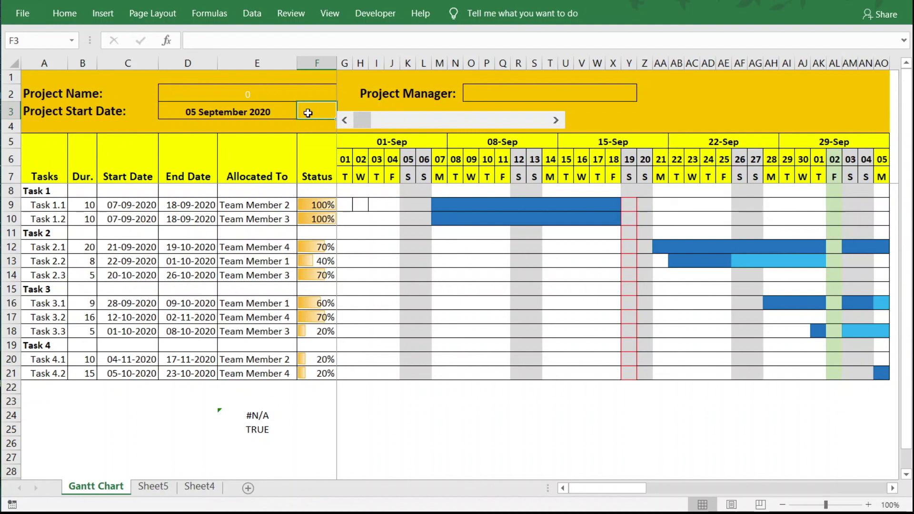
{"action": "type", "text": "10"}
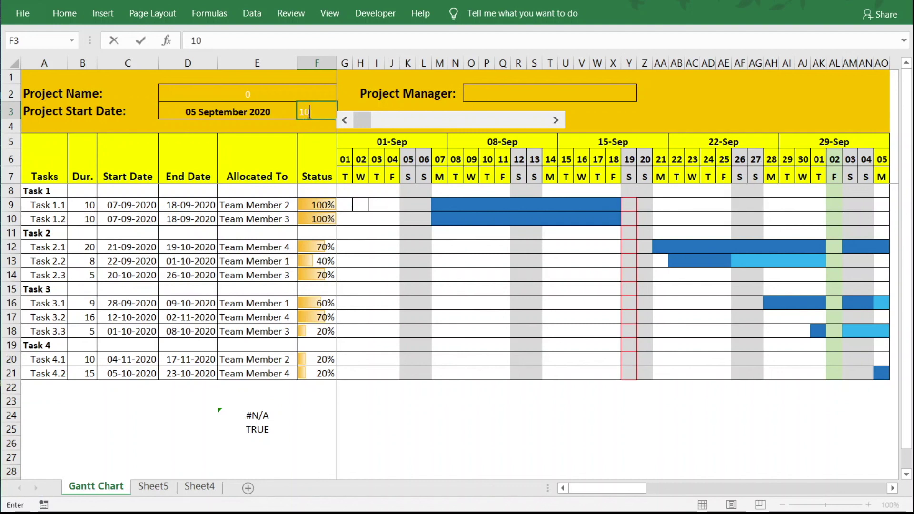
Change the timeline scroll bar's cell link to $F$3 and advance it one increment to test the link.
{"action": "right_click", "coordinate": [425, 120]}
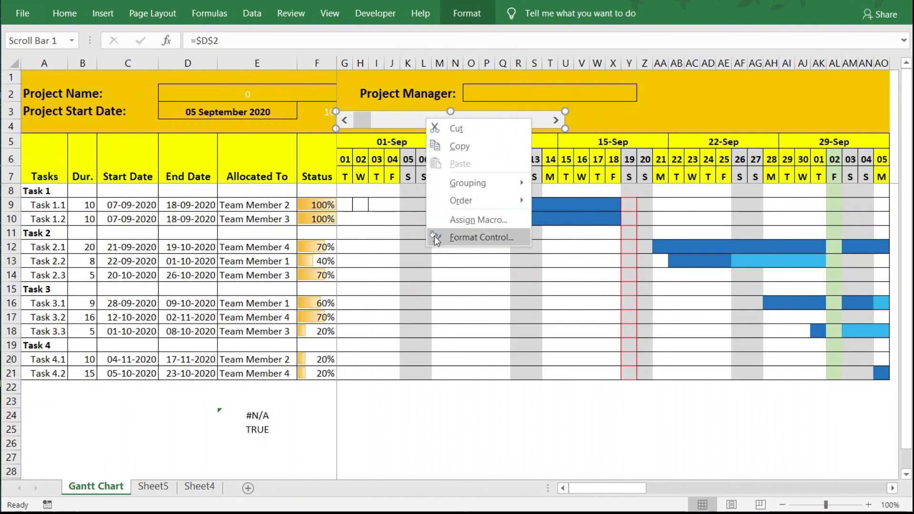
{"action": "left_click", "coordinate": [468, 238]}
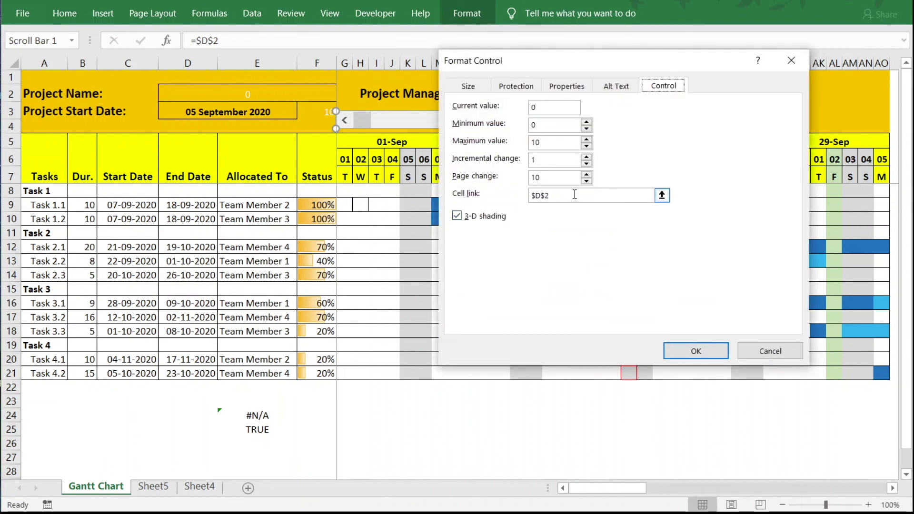
{"action": "left_click", "coordinate": [662, 195]}
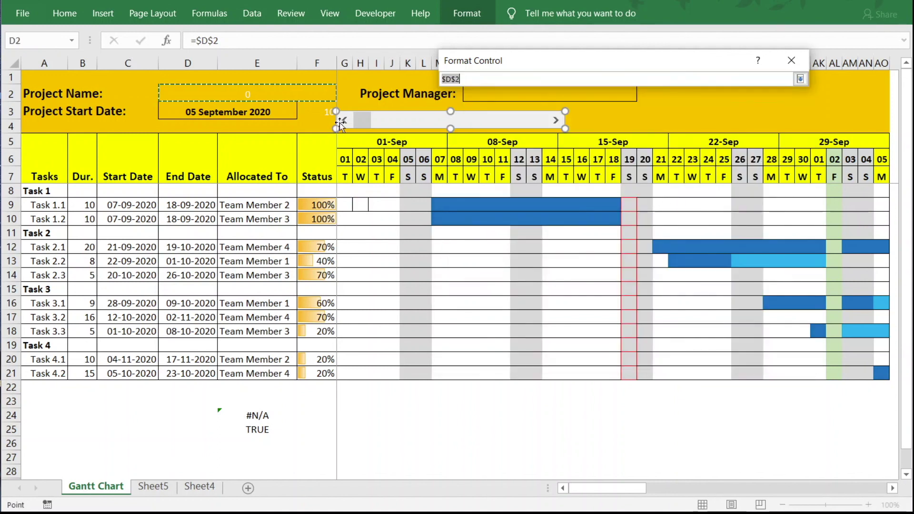
{"action": "left_click", "coordinate": [317, 117]}
{"action": "left_click", "coordinate": [318, 111]}
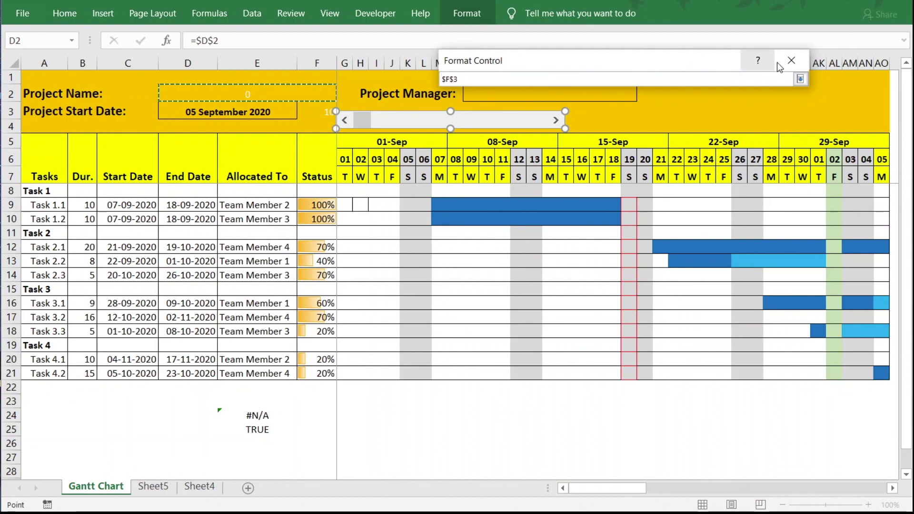
{"action": "left_click", "coordinate": [801, 79]}
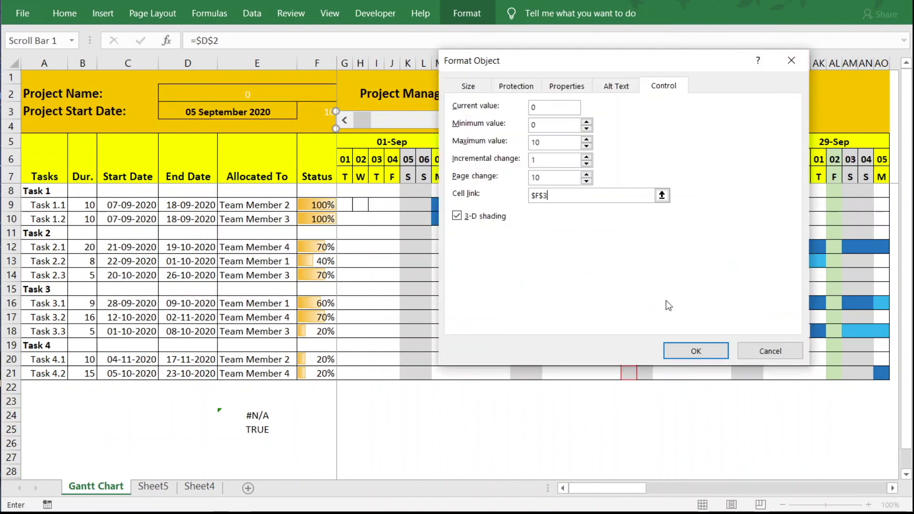
{"action": "left_click", "coordinate": [700, 350]}
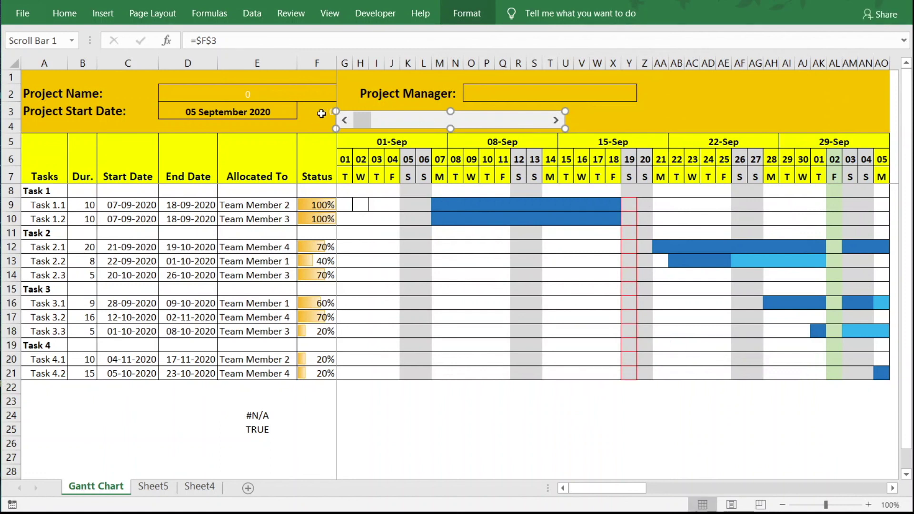
{"action": "left_click", "coordinate": [321, 113]}
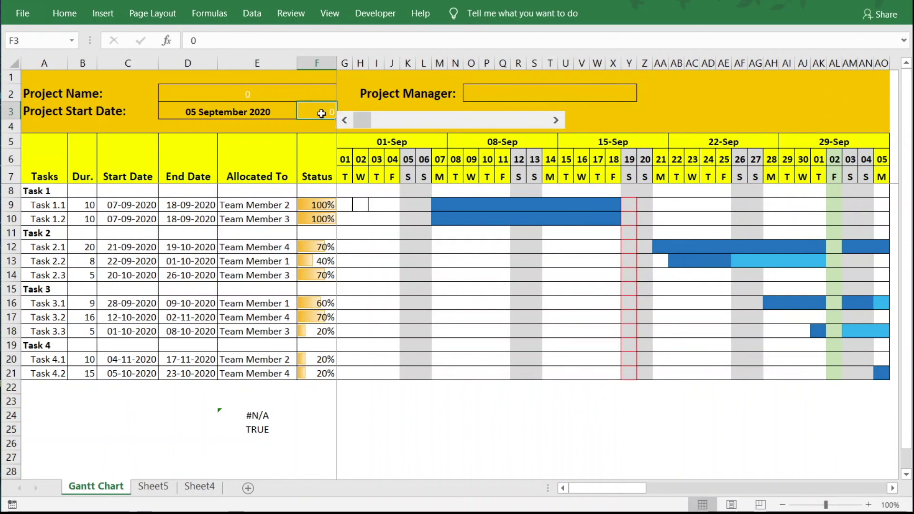
{"action": "left_click", "coordinate": [557, 122]}
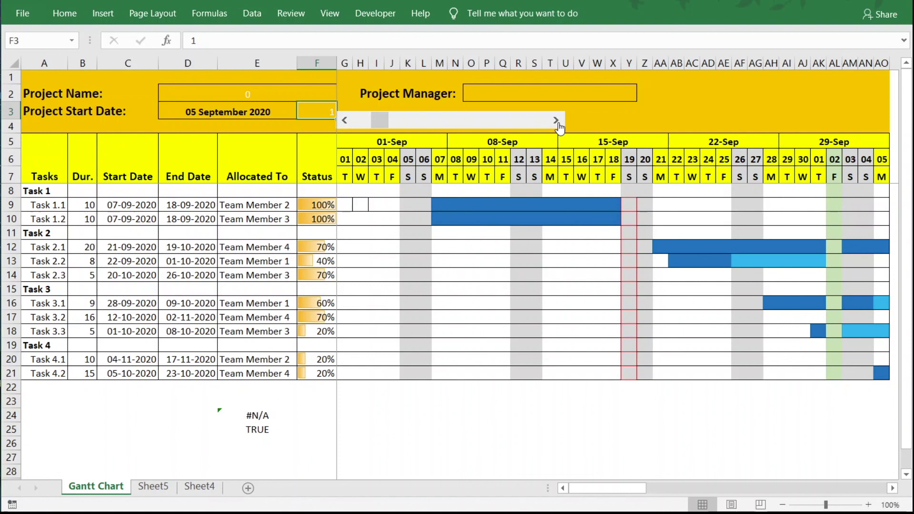
Set the font colour of the linked cell F3 to standard Orange so its value blends into the header fill.
{"action": "right_click", "coordinate": [315, 112]}
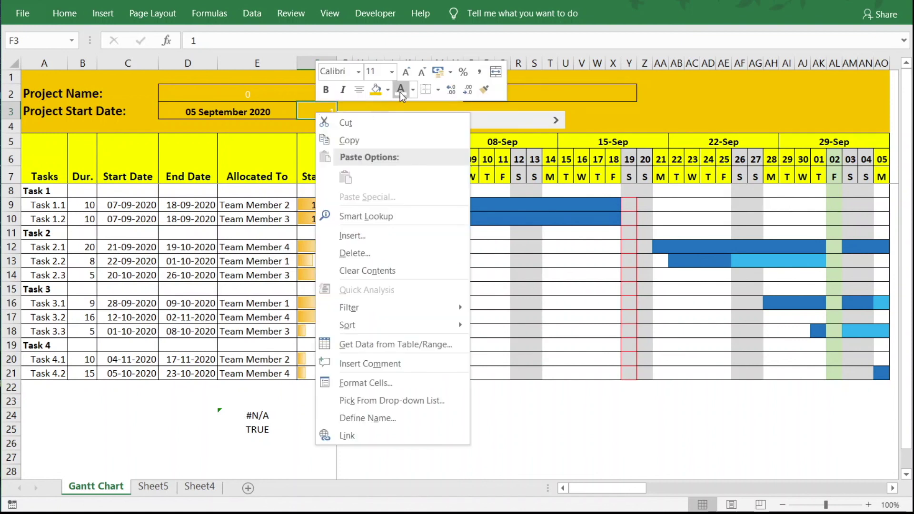
{"action": "left_click", "coordinate": [414, 92]}
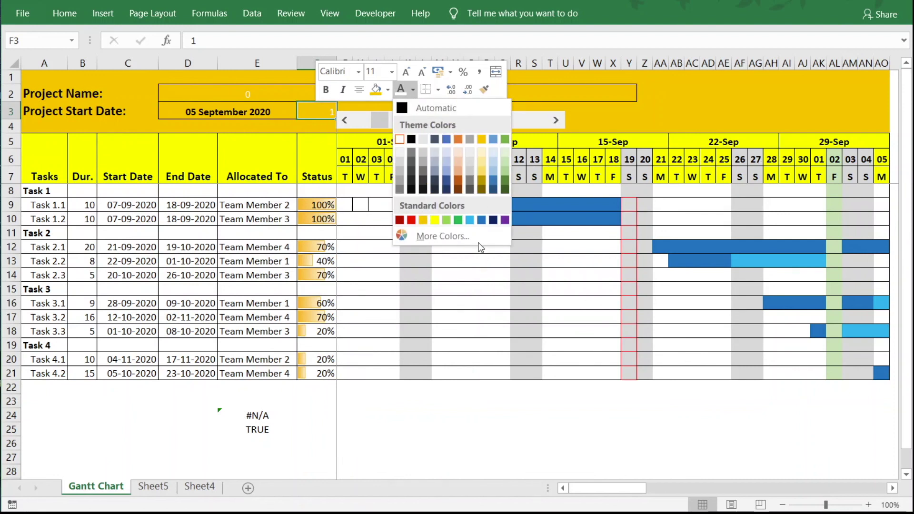
{"action": "left_click", "coordinate": [423, 219]}
{"action": "left_click", "coordinate": [785, 110]}
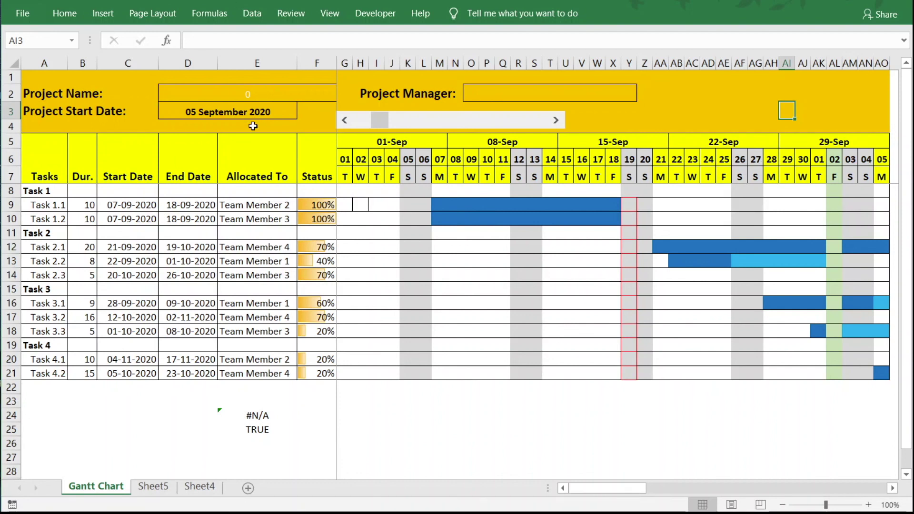
Clear the leftover value from the project name field in D2 and fill the field white.
{"action": "left_click", "coordinate": [251, 95]}
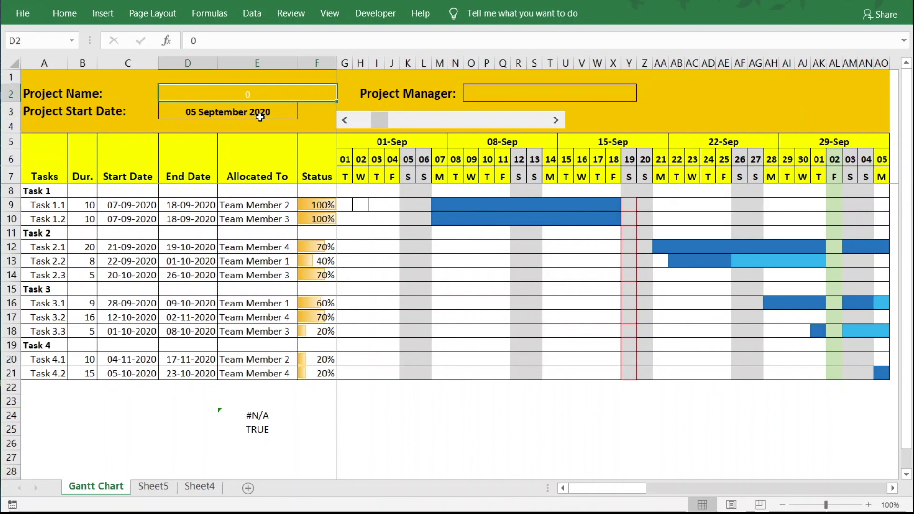
{"action": "key", "text": "Delete"}
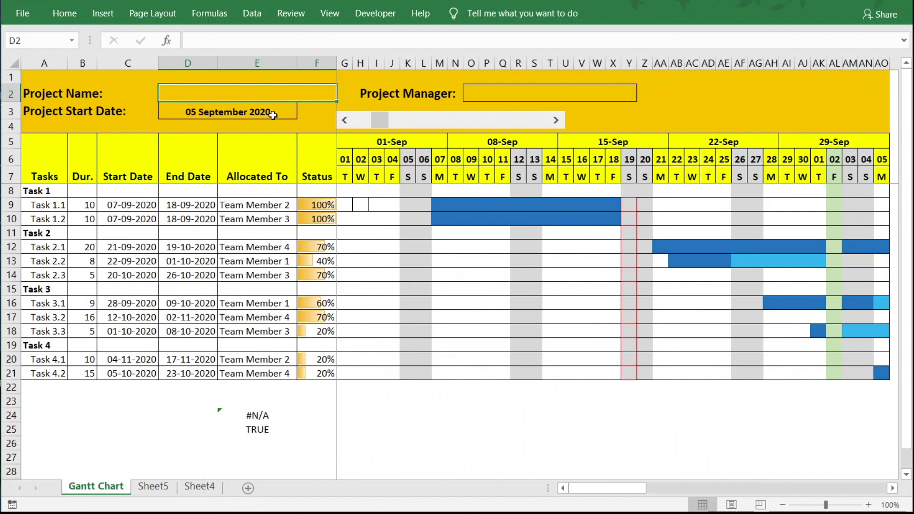
{"action": "right_click", "coordinate": [243, 92]}
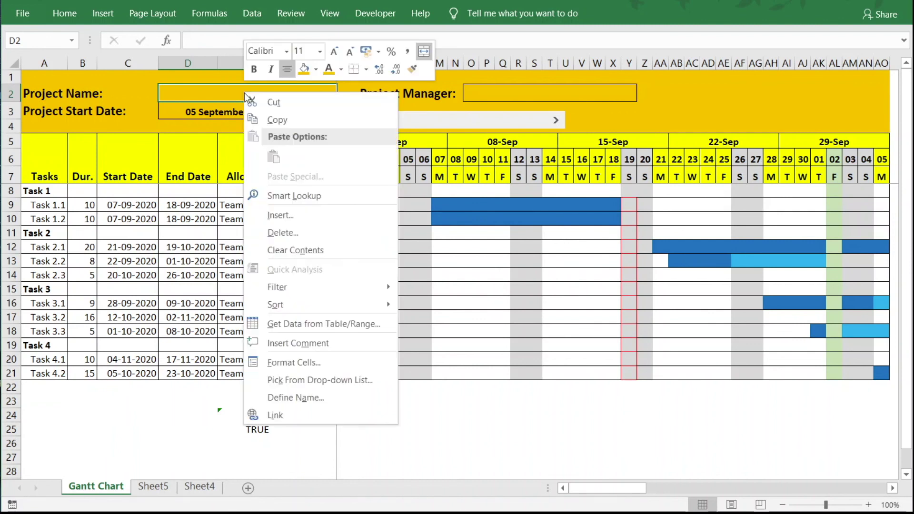
{"action": "left_click", "coordinate": [315, 71]}
{"action": "left_click", "coordinate": [302, 102]}
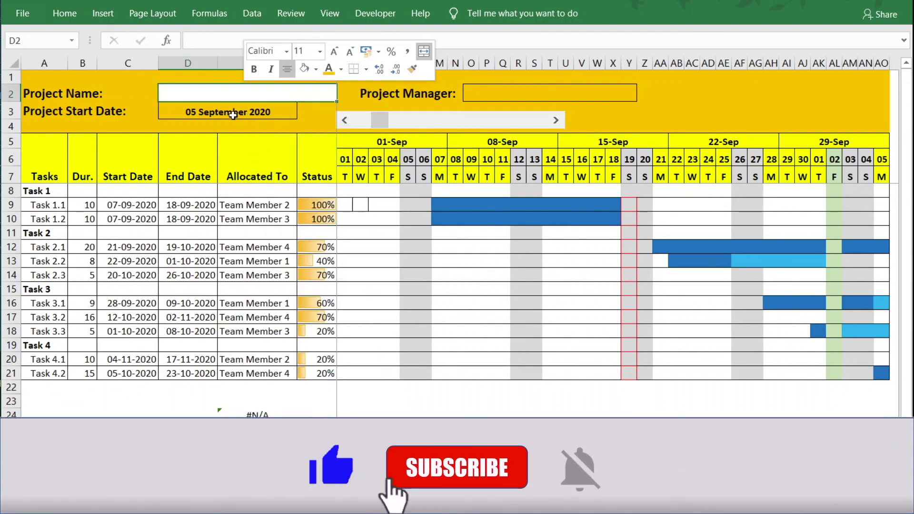
Fill the project start date field in D3 and the project manager field in O2 white.
{"action": "left_click", "coordinate": [269, 115]}
{"action": "right_click", "coordinate": [281, 113]}
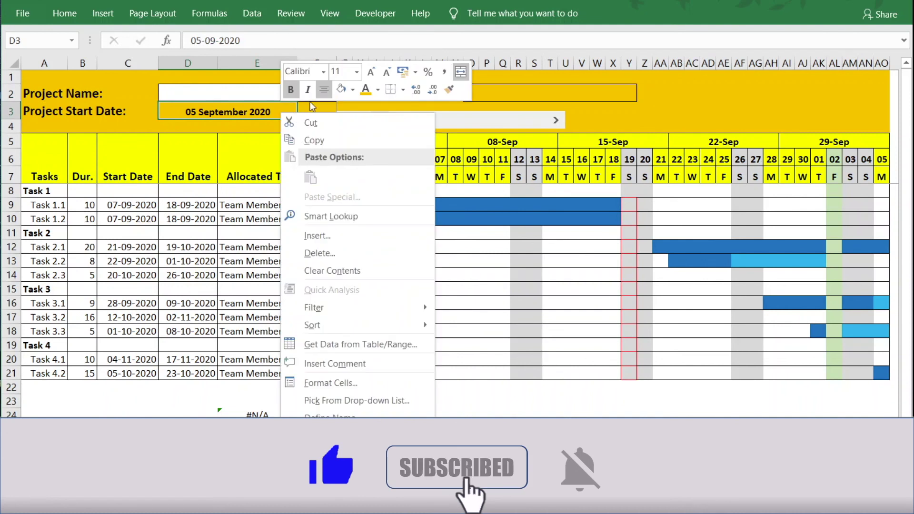
{"action": "left_click", "coordinate": [343, 89]}
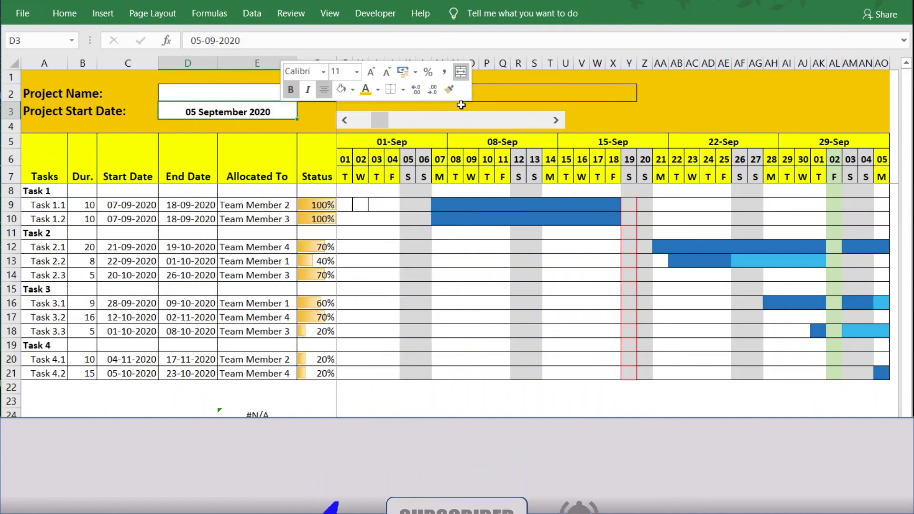
{"action": "left_click", "coordinate": [541, 92]}
{"action": "right_click", "coordinate": [542, 93]}
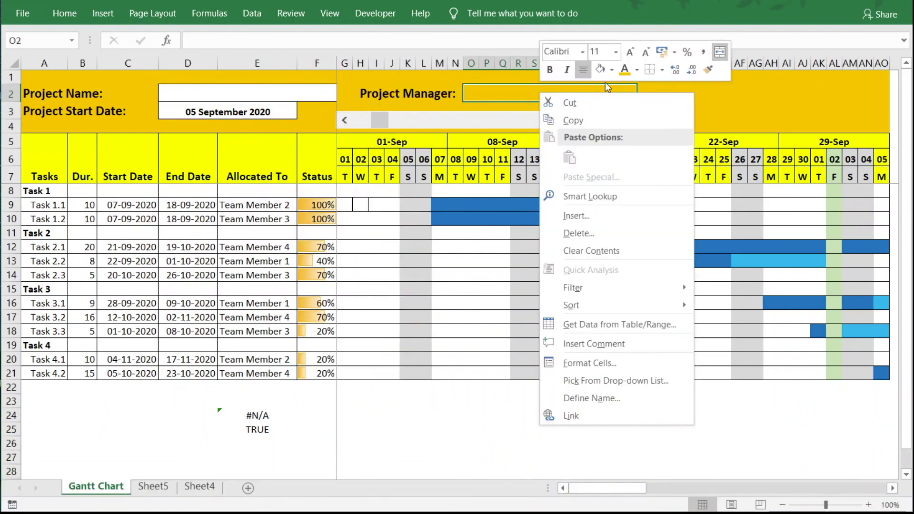
{"action": "left_click", "coordinate": [600, 69]}
{"action": "left_click", "coordinate": [707, 104]}
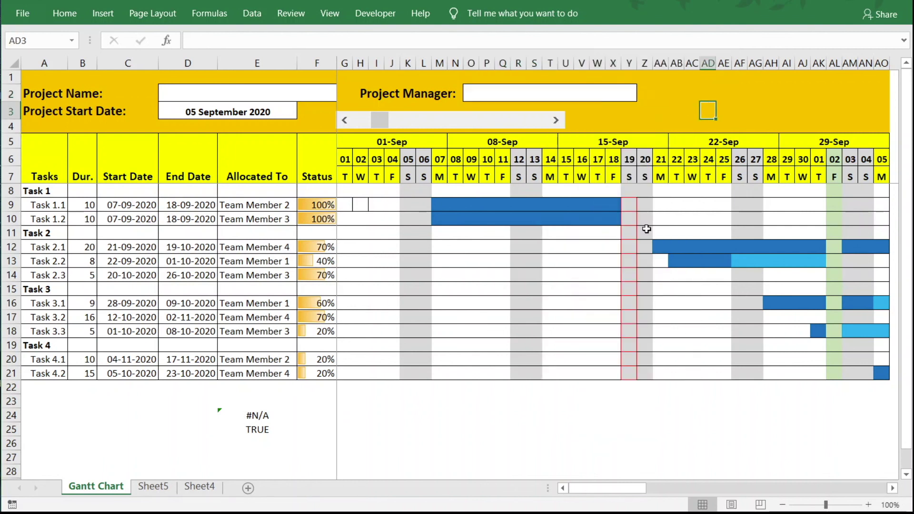
Delete the leftover test formulas in D24:E25 below the task table.
{"action": "left_click", "coordinate": [581, 443]}
{"action": "left_click_drag", "start_coordinate": [209, 415], "coordinate": [286, 427]}
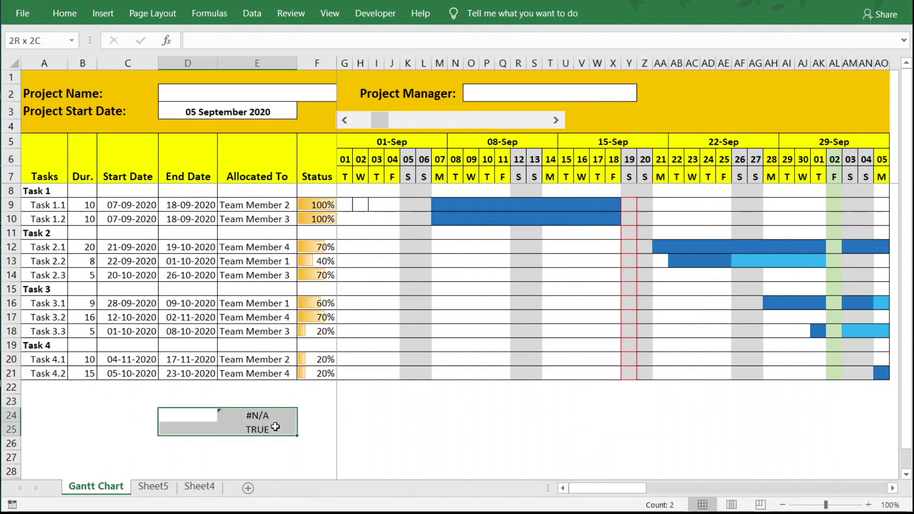
{"action": "key", "text": "Delete"}
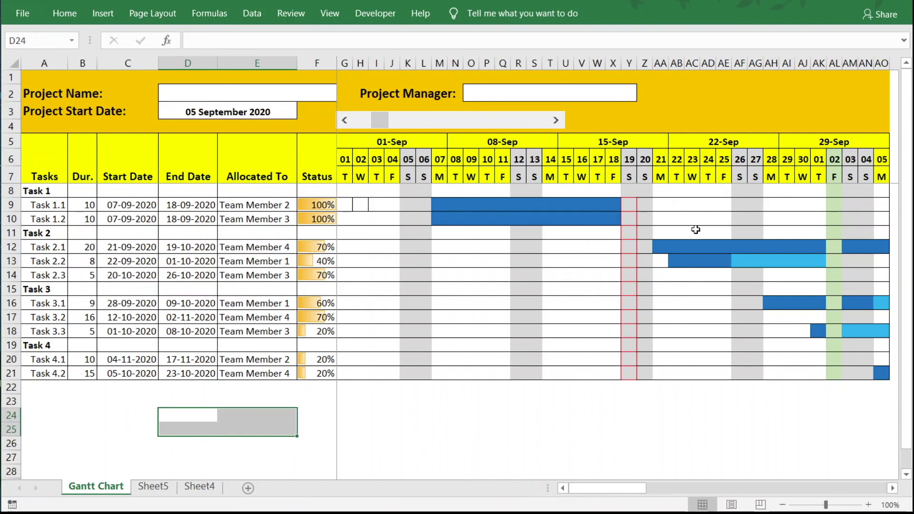
Select cells AG2:AM3 in the orange header area.
{"action": "left_click_drag", "start_coordinate": [753, 87], "coordinate": [844, 116]}
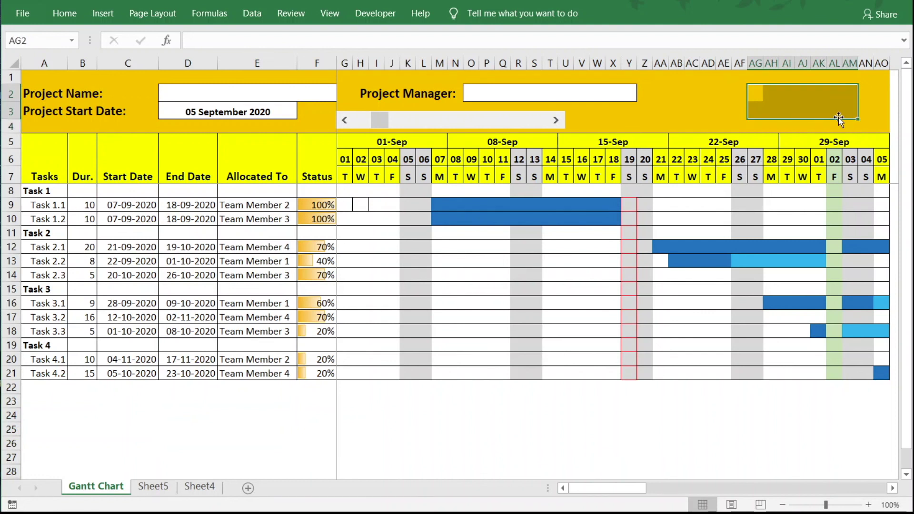